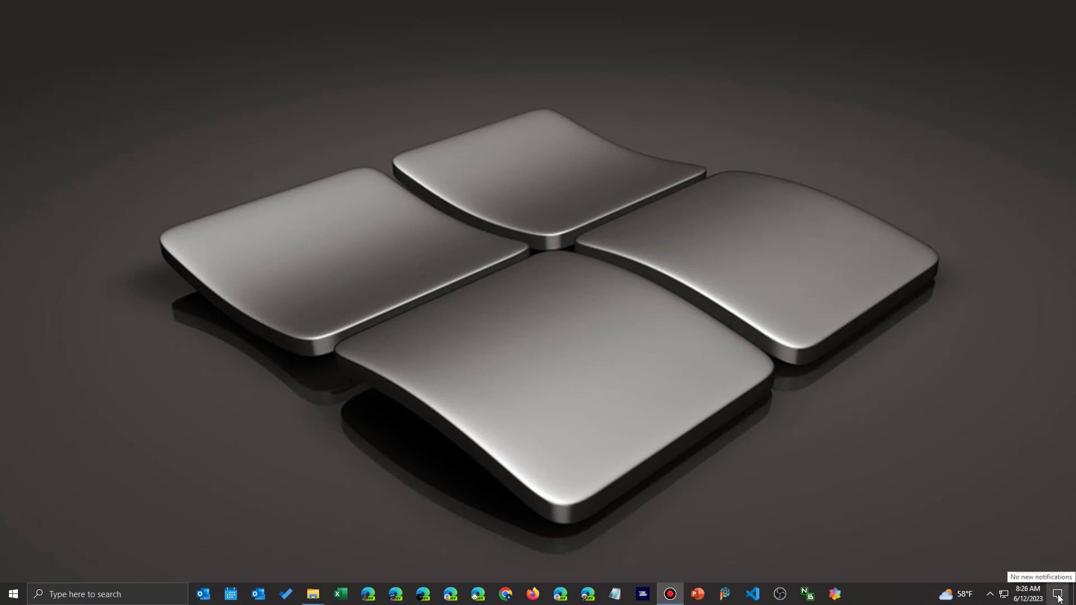
# Open the Action Center panel to reach All settings in Windows Settings
pyautogui.click(1059, 598)
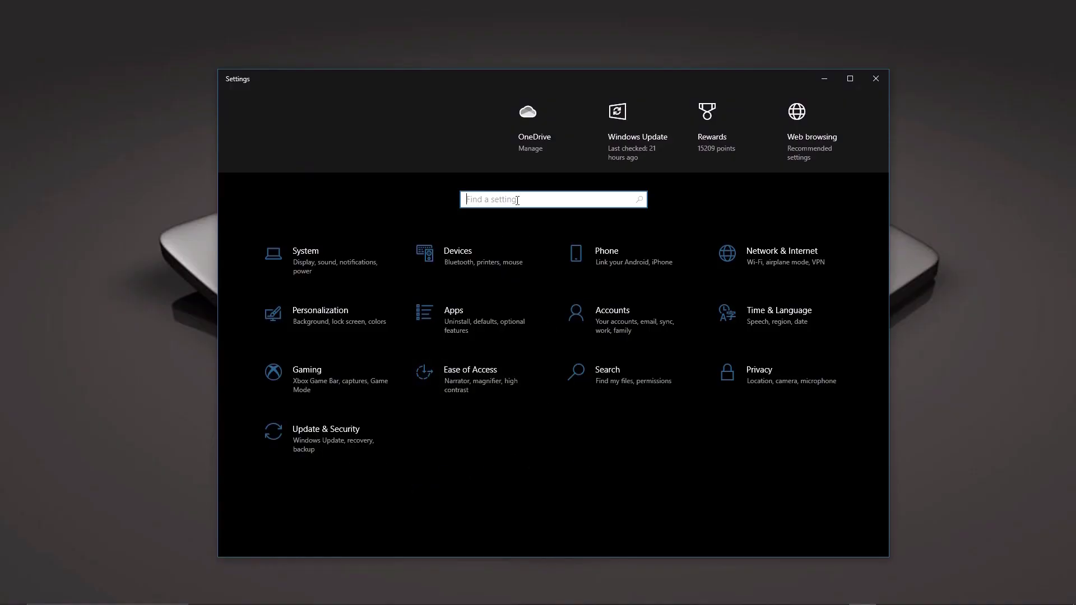
# Search settings for 'print' and open 'Use the Print Screen key to launch screen snipping'
pyautogui.write('pri')
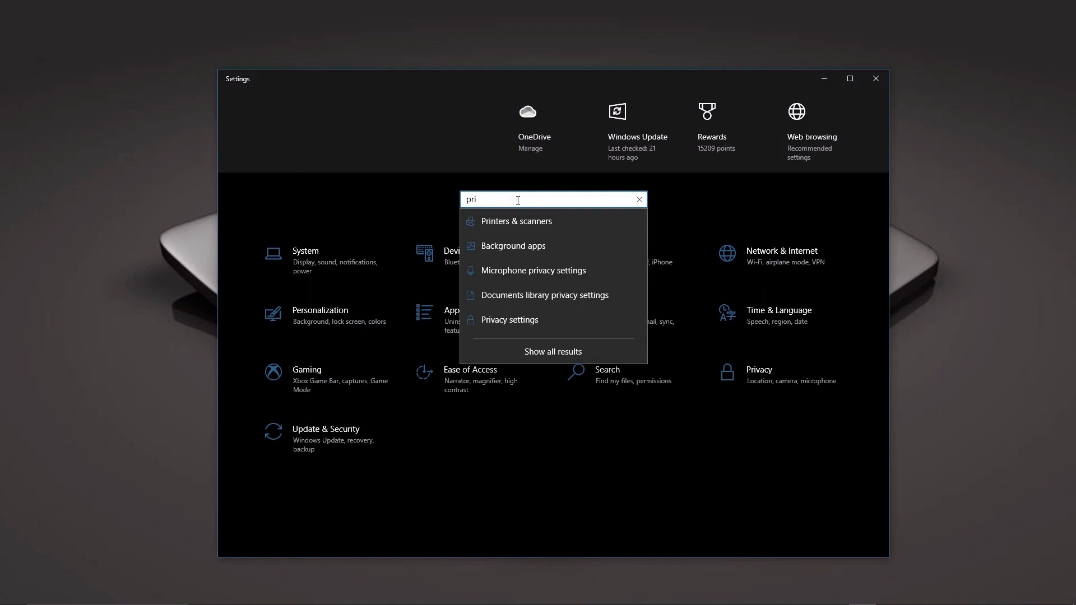
pyautogui.write('n')
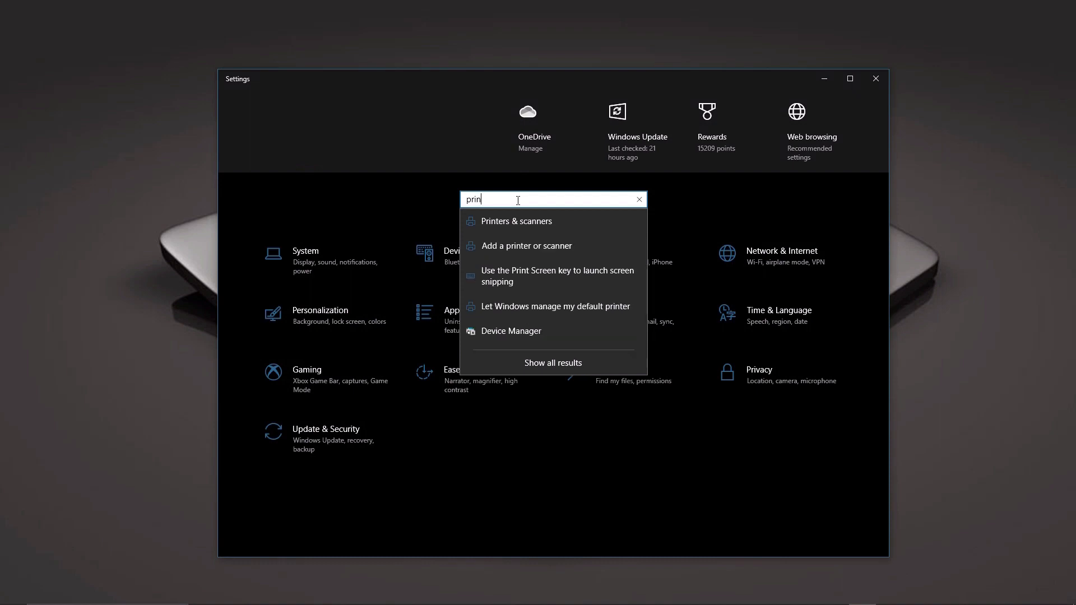
pyautogui.write('t')
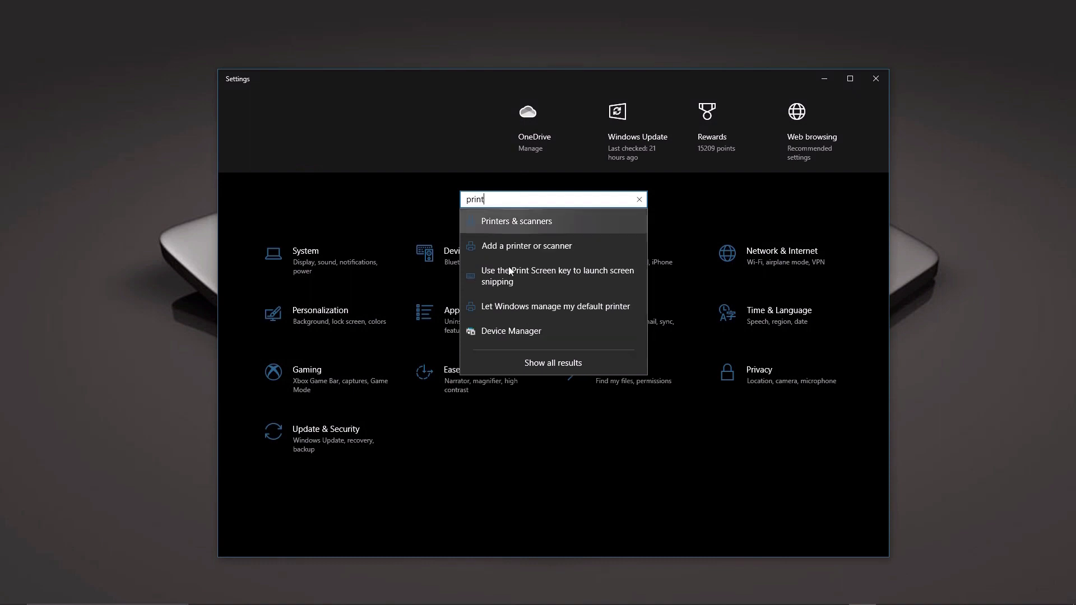
pyautogui.click(608, 268)
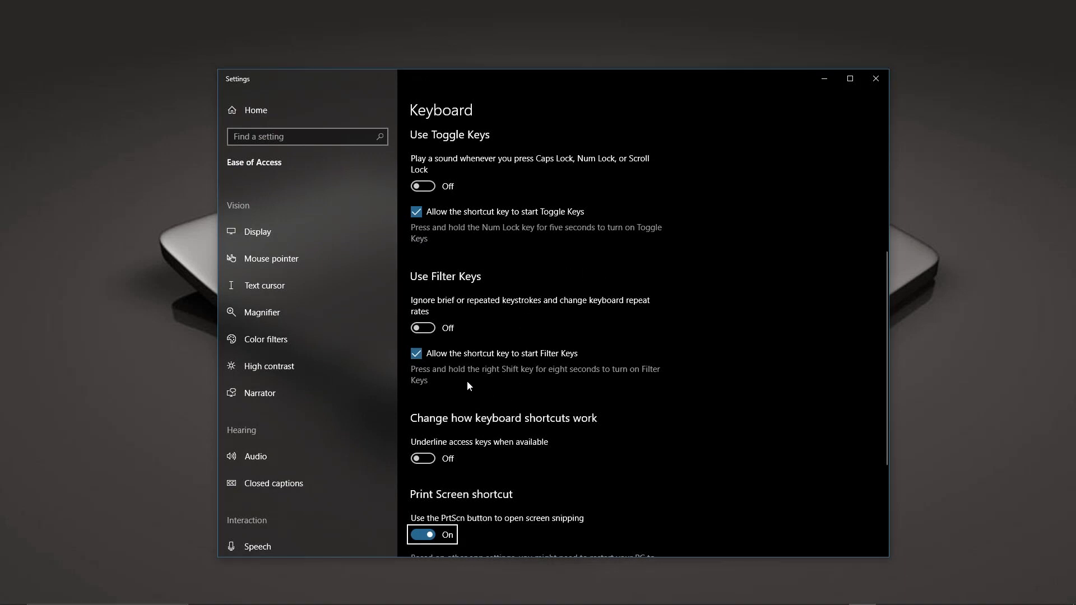
pyautogui.scroll(-3, 507, 401)
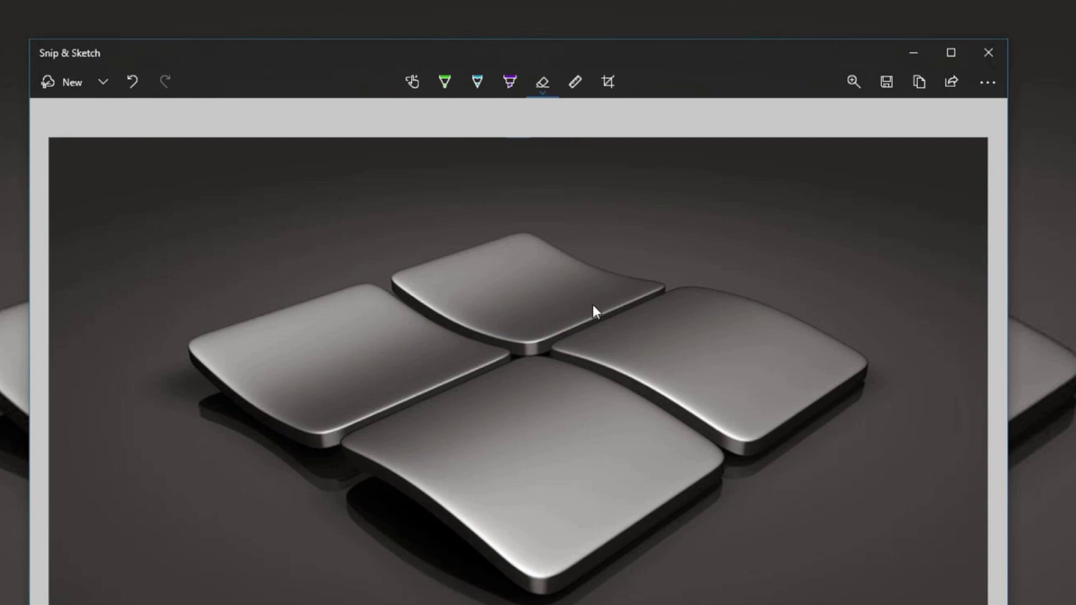
# Draw a purple highlighter stroke across the tiles using the Alt+H keytip
pyautogui.press('alt')
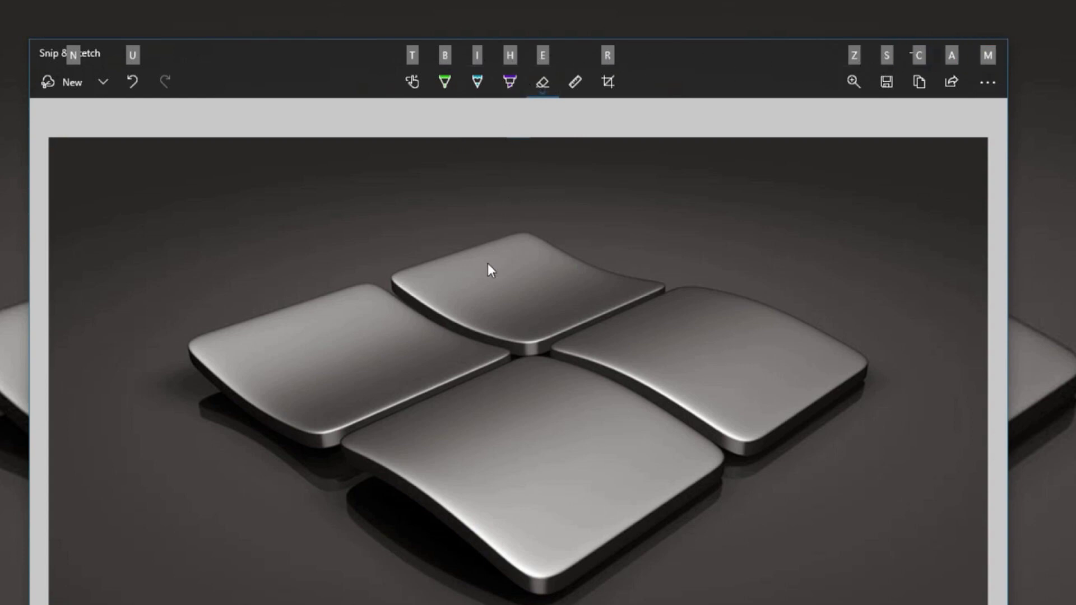
pyautogui.press('h')
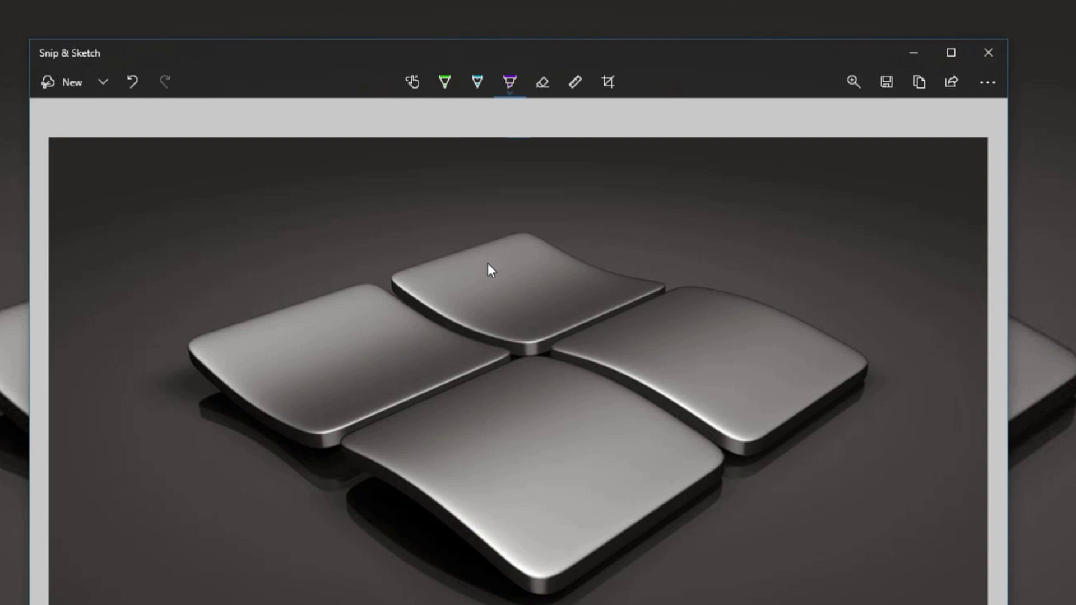
pyautogui.moveTo(487, 263); pyautogui.dragTo(642, 436)
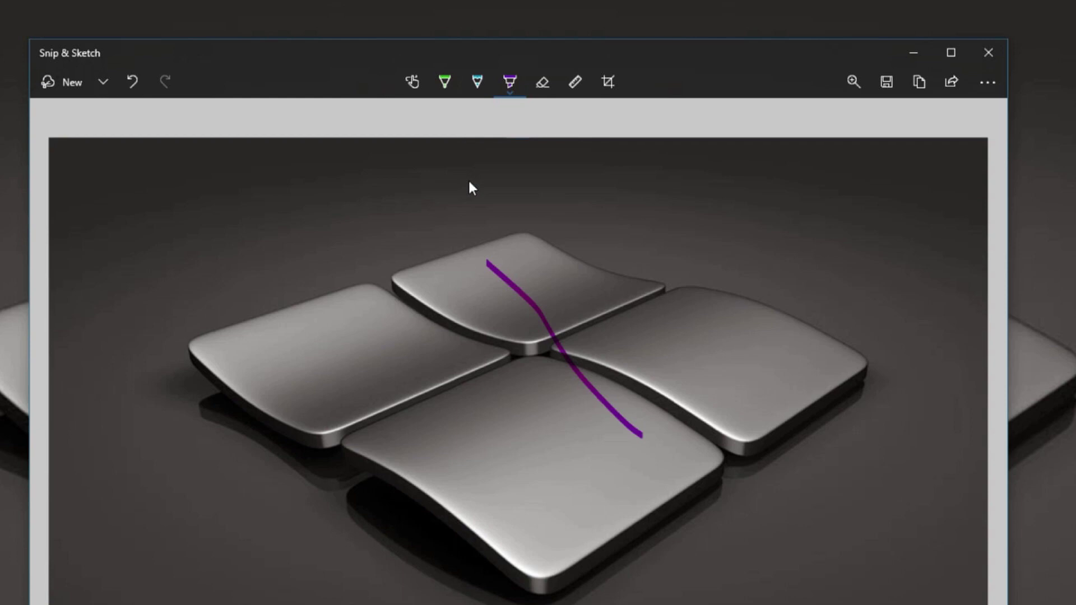
# Draw a green ballpoint pen line across the snip using the Alt+B keytip
pyautogui.press('alt')
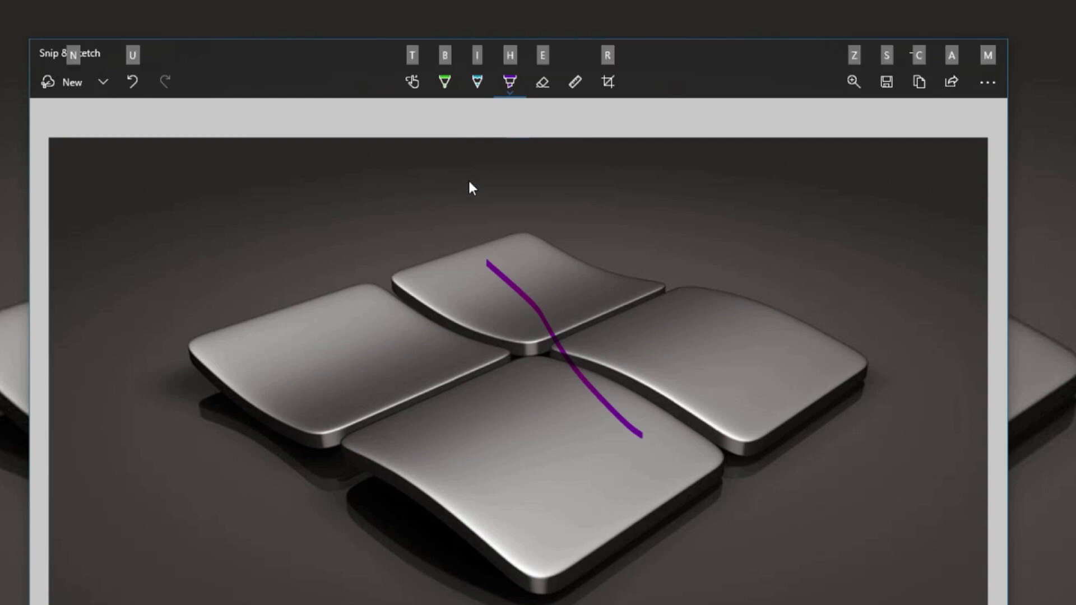
pyautogui.press('b')
pyautogui.moveTo(404, 180)
pyautogui.mouseDown()
pyautogui.moveTo(503, 215)
pyautogui.moveTo(676, 342)
pyautogui.mouseUp()
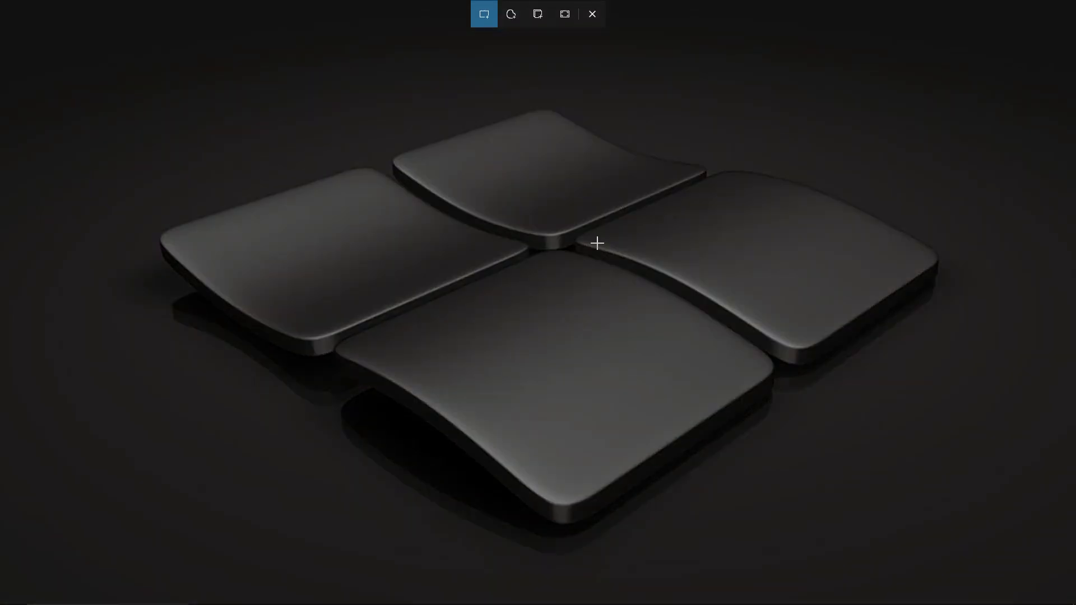
# Switch the snipping toolbar to Freeform snip mode
pyautogui.click(512, 17)
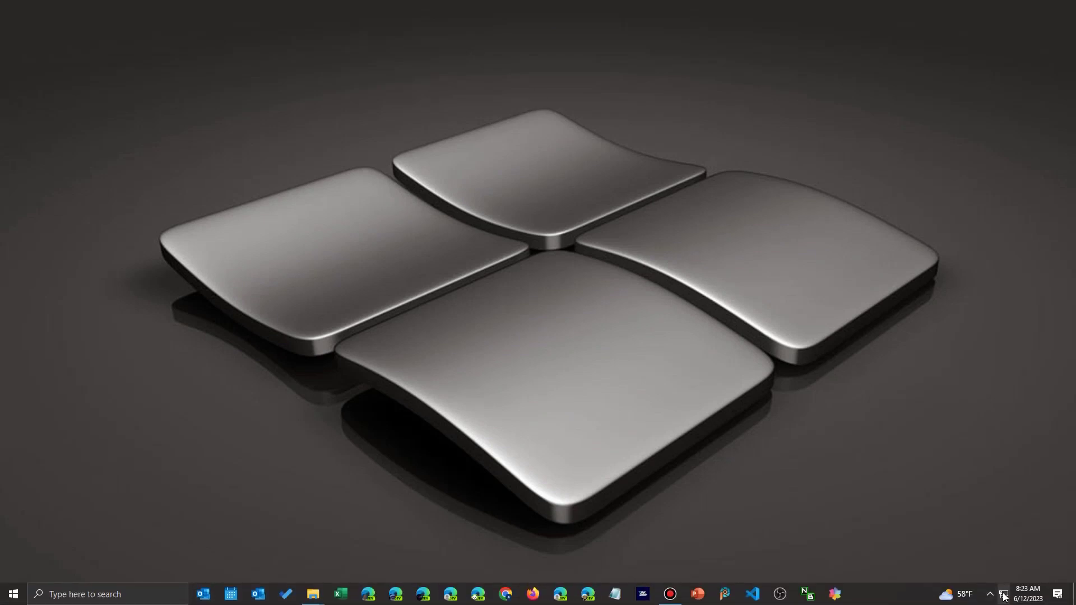
# Open the Action Center to find the 'Snip saved to clipboard' notification
pyautogui.click(1058, 594)
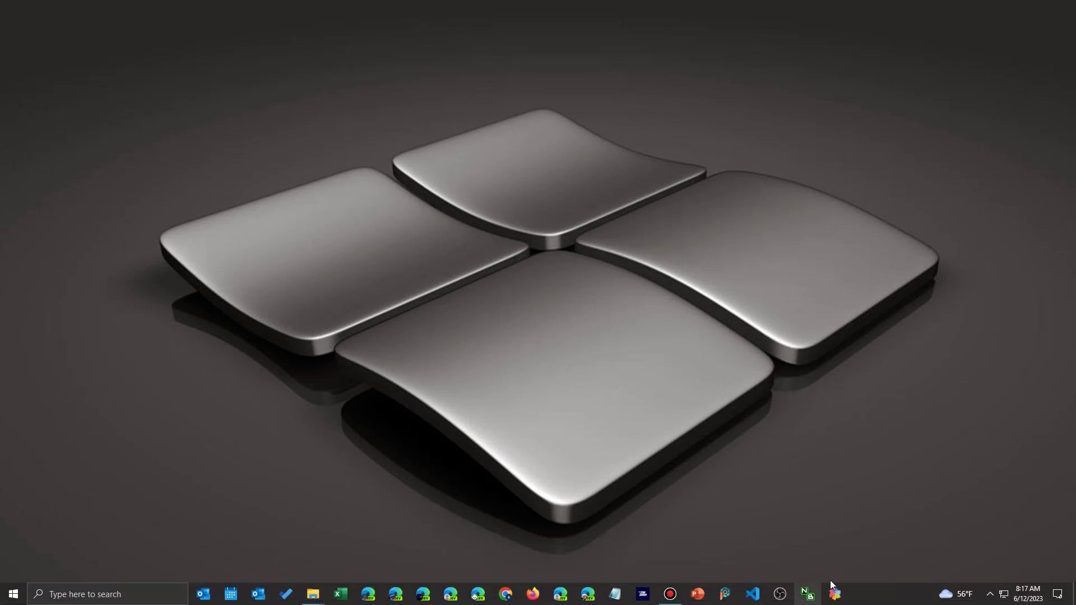
# Start a new screen snip with Windows+Shift+S
pyautogui.moveTo(891, 603)
pyautogui.press('super+shift+s')
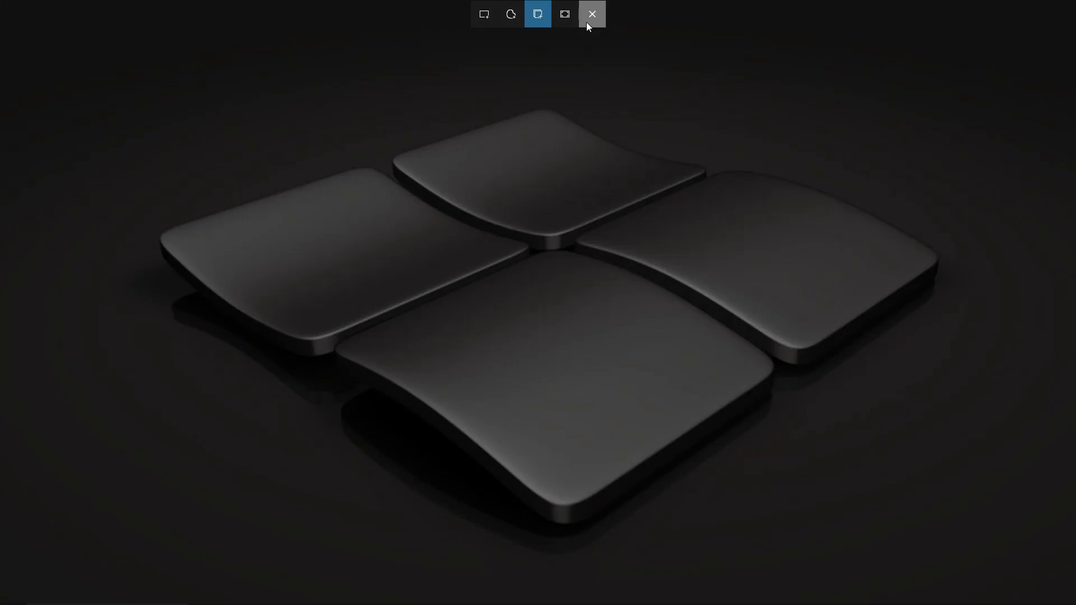
# Capture a window snip of the This PC Explorer window and open it in the editor
pyautogui.click(593, 13)
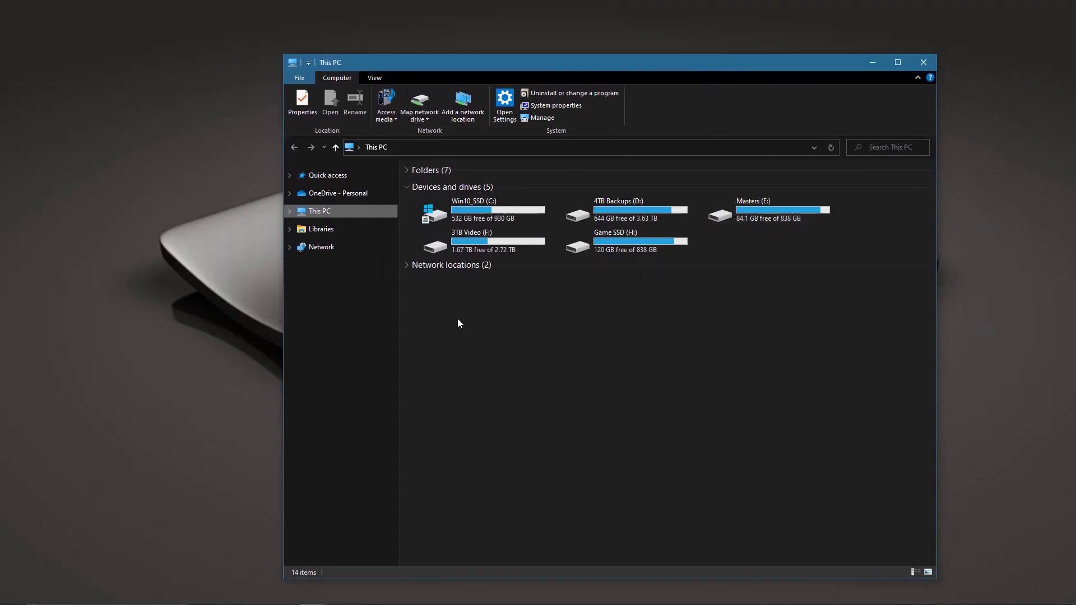
pyautogui.press('super+shift+s')
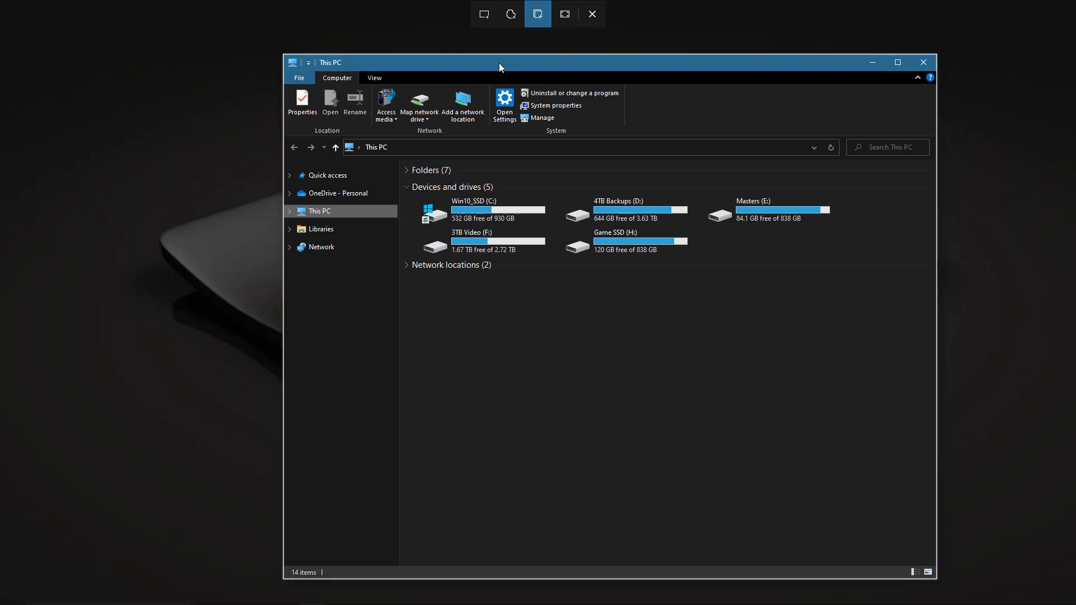
pyautogui.click(499, 66)
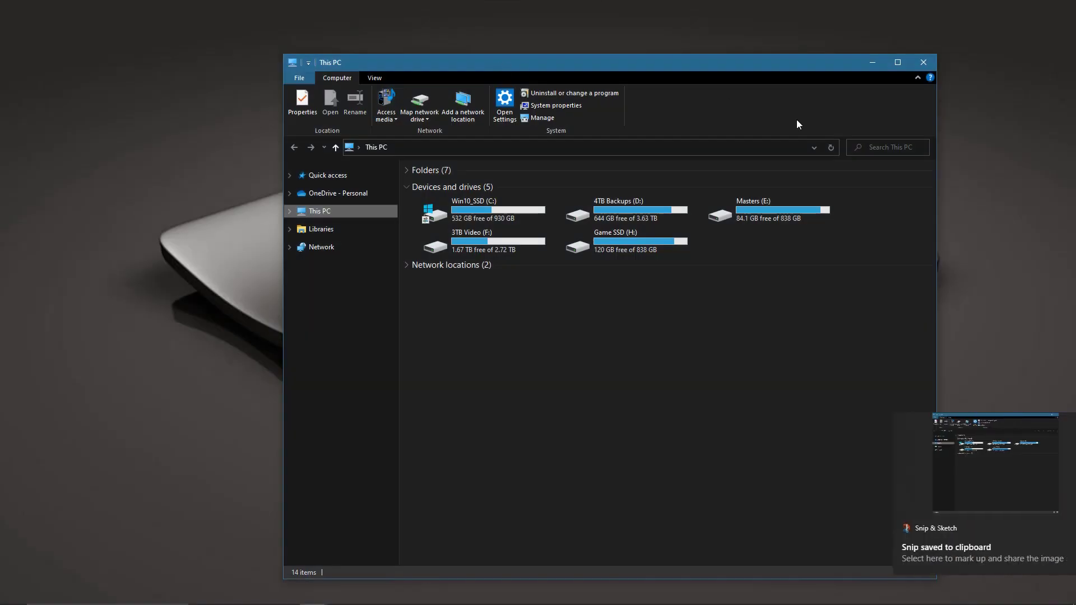
pyautogui.click(960, 471)
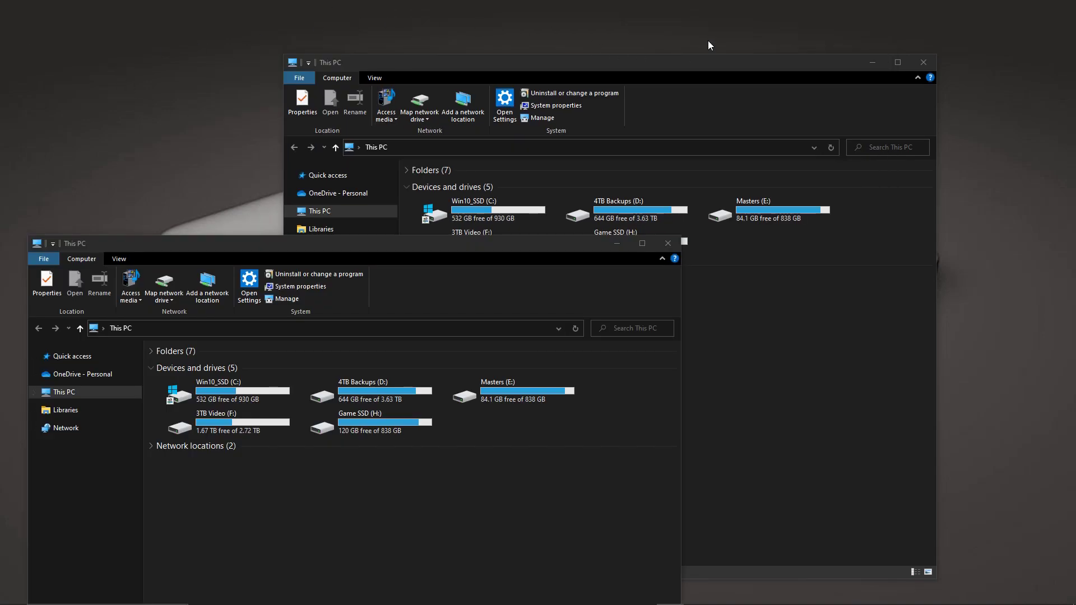
# Cancel the pending Window snip and open the Masters (E:) drive in Explorer
pyautogui.press('super+shift+s')
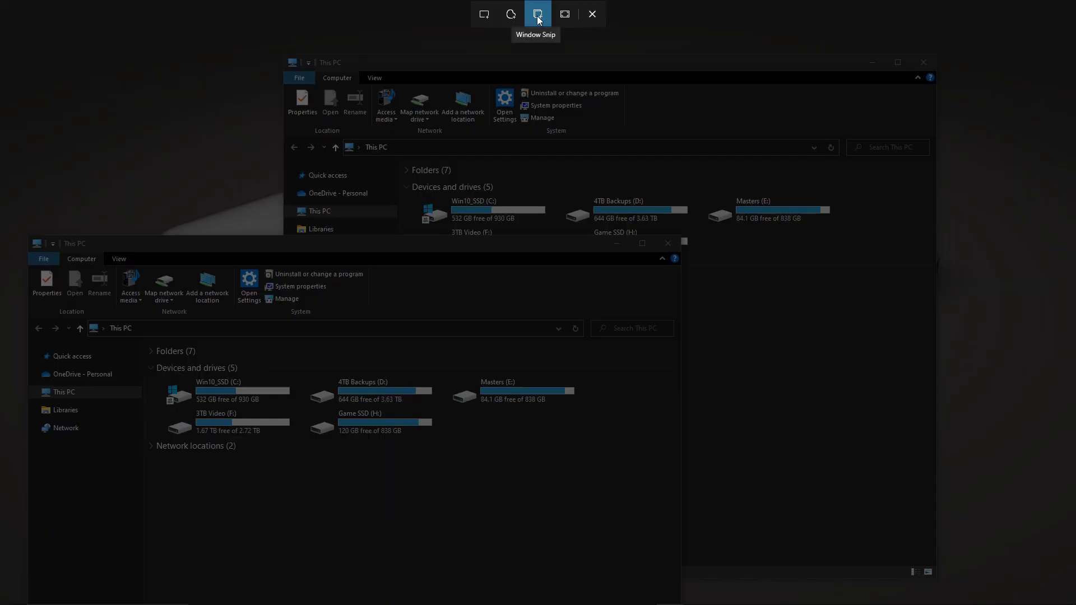
pyautogui.click(538, 19)
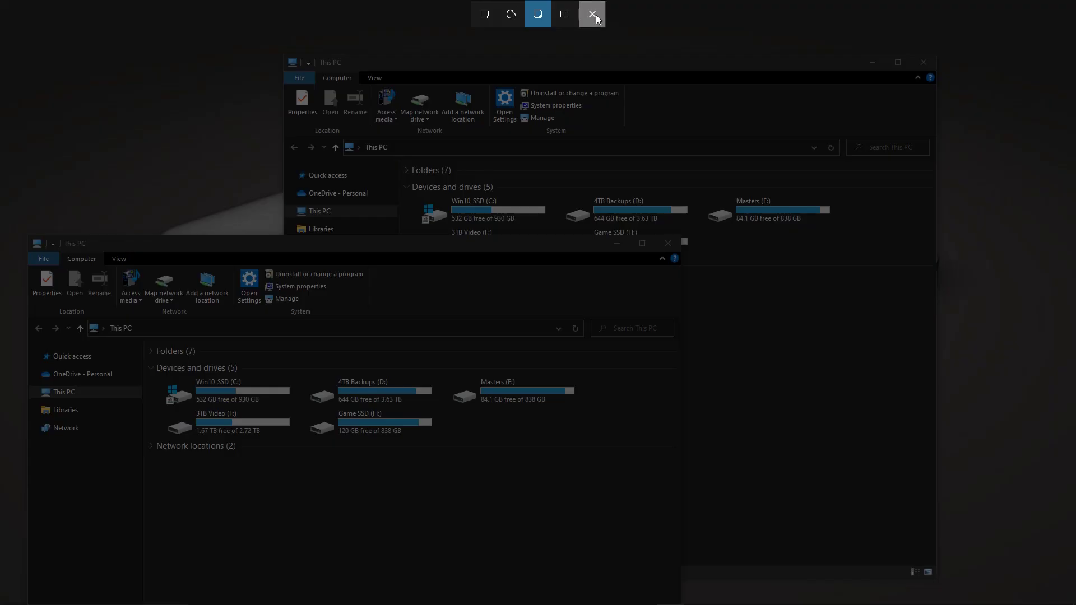
pyautogui.click(595, 14)
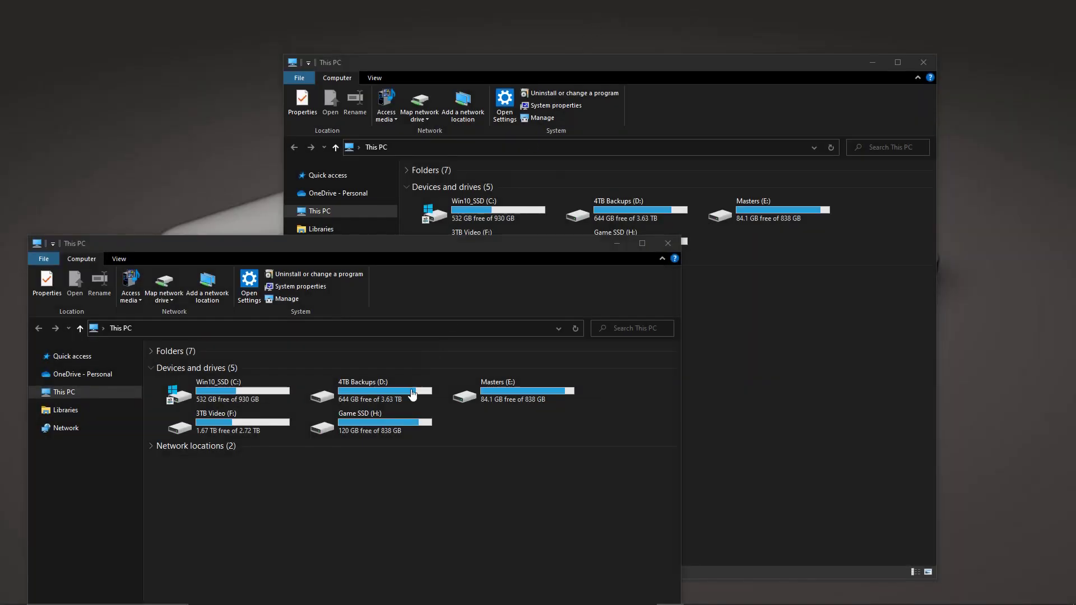
pyautogui.doubleClick(494, 400)
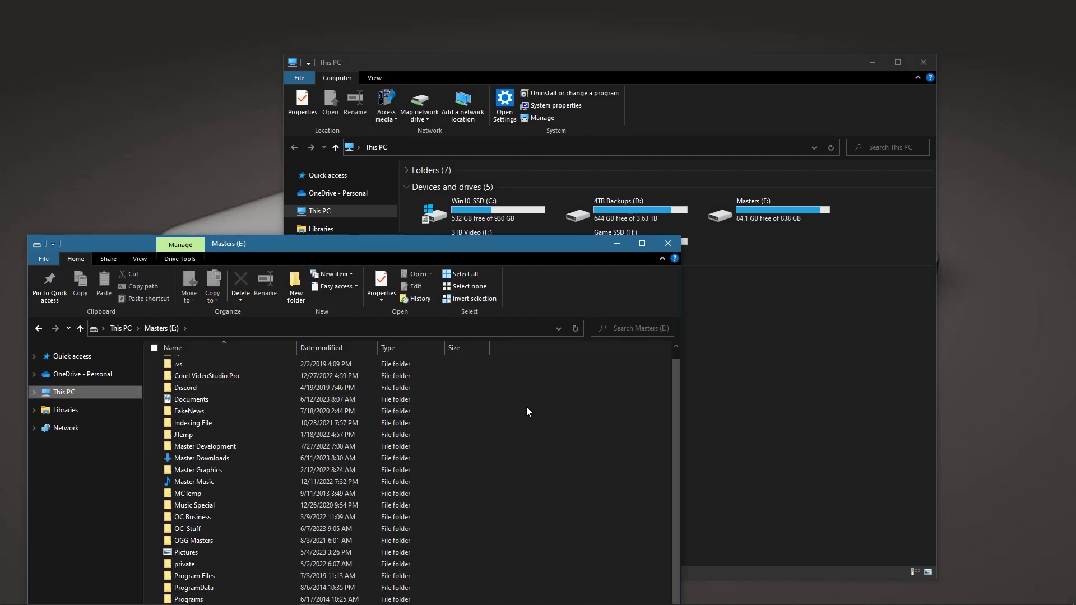
# Capture a window snip of the Masters (E:) window and open it for markup
pyautogui.moveTo(475, 244)
pyautogui.mouseDown()
pyautogui.moveTo(489, 90)
pyautogui.moveTo(478, 237)
pyautogui.mouseUp()
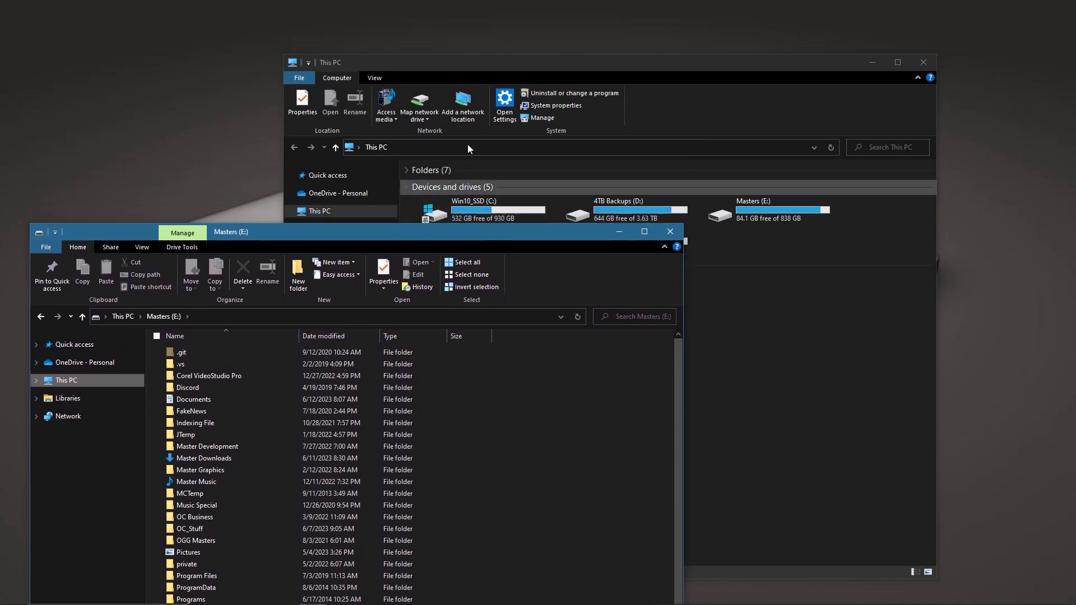
pyautogui.click(482, 21)
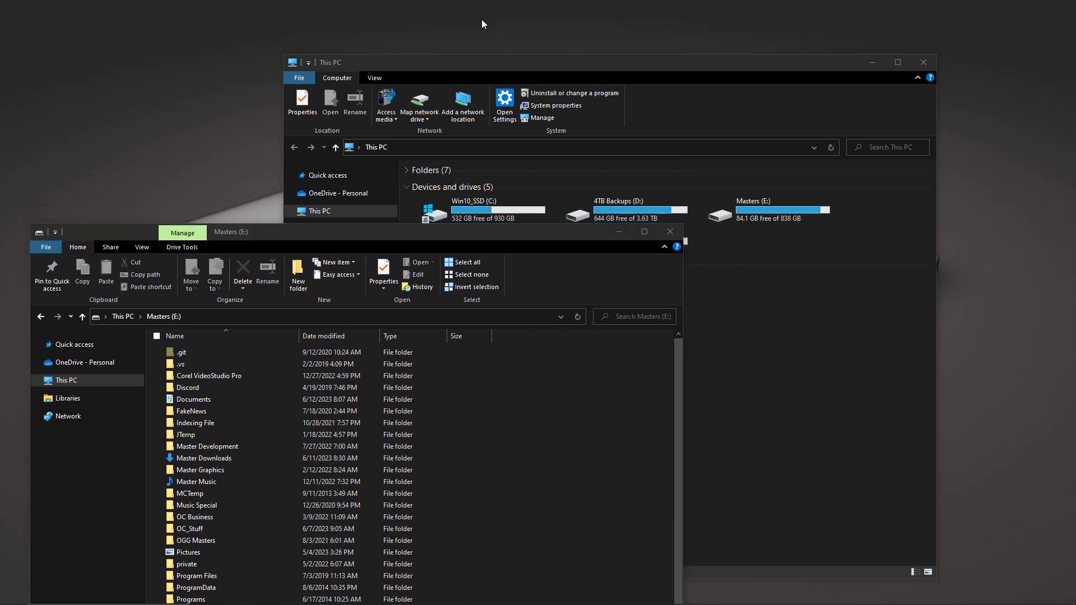
pyautogui.press('super+shift+s')
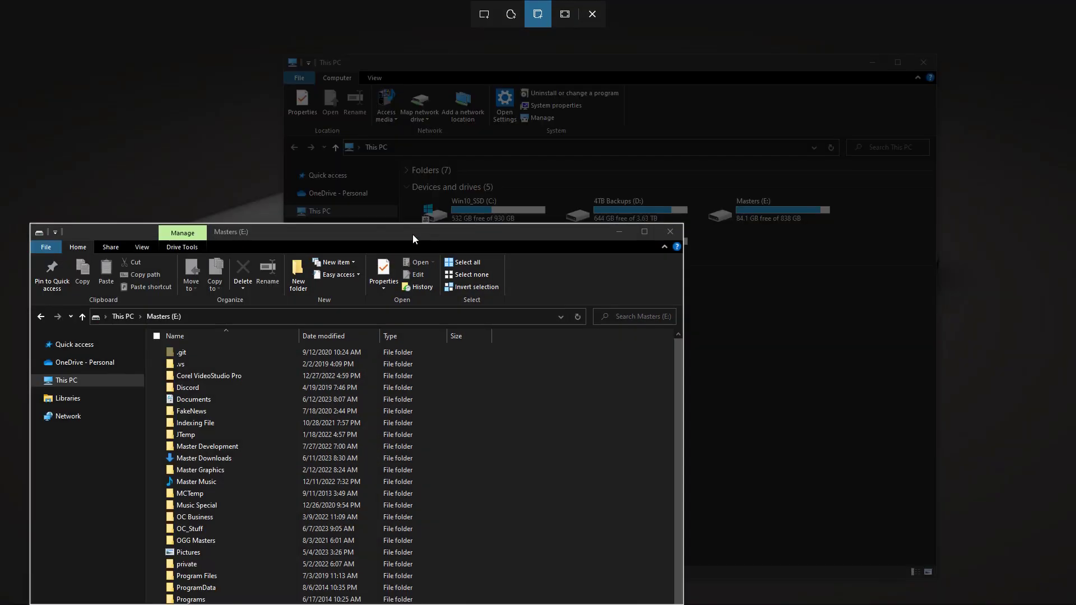
pyautogui.click(310, 233)
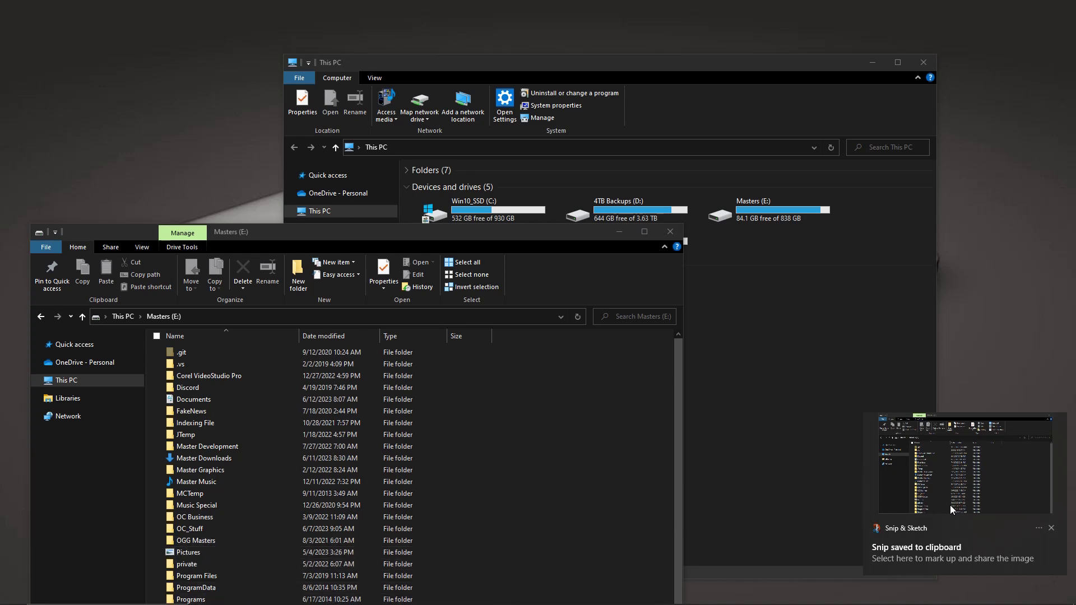
pyautogui.click(1003, 440)
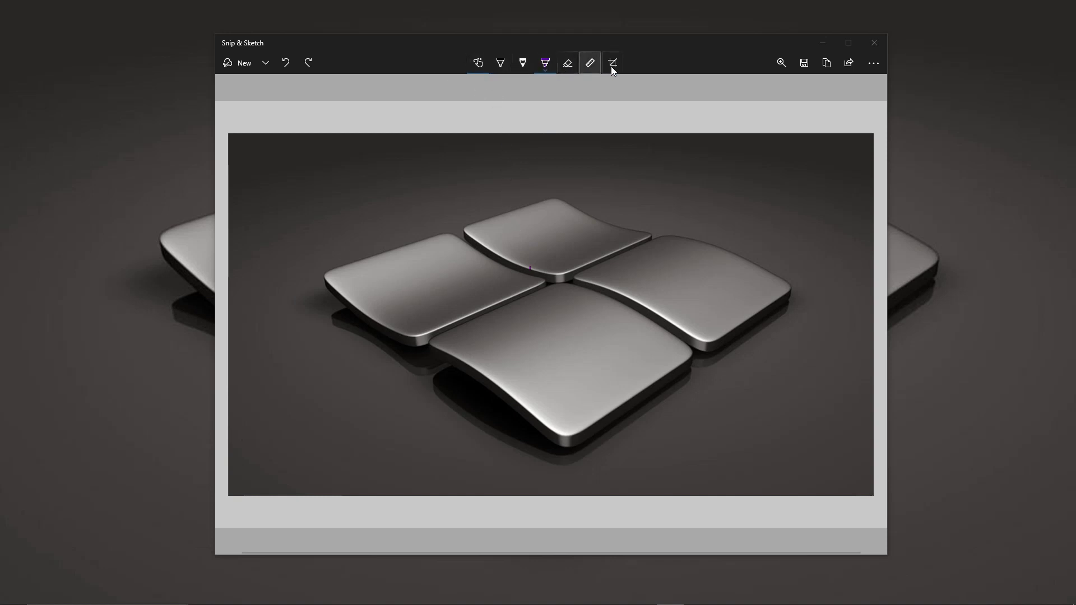
# Draw two purple strokes across the Windows logo snip, then undo both
pyautogui.click(475, 62)
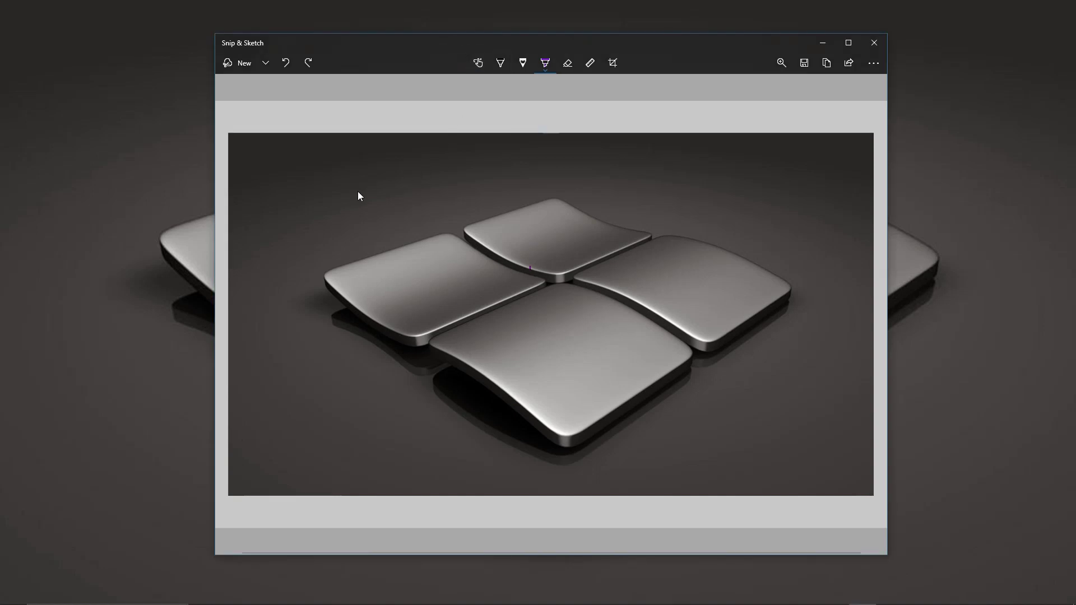
pyautogui.moveTo(351, 196)
pyautogui.mouseDown()
pyautogui.moveTo(416, 200)
pyautogui.moveTo(558, 338)
pyautogui.moveTo(737, 240)
pyautogui.moveTo(799, 395)
pyautogui.mouseUp()
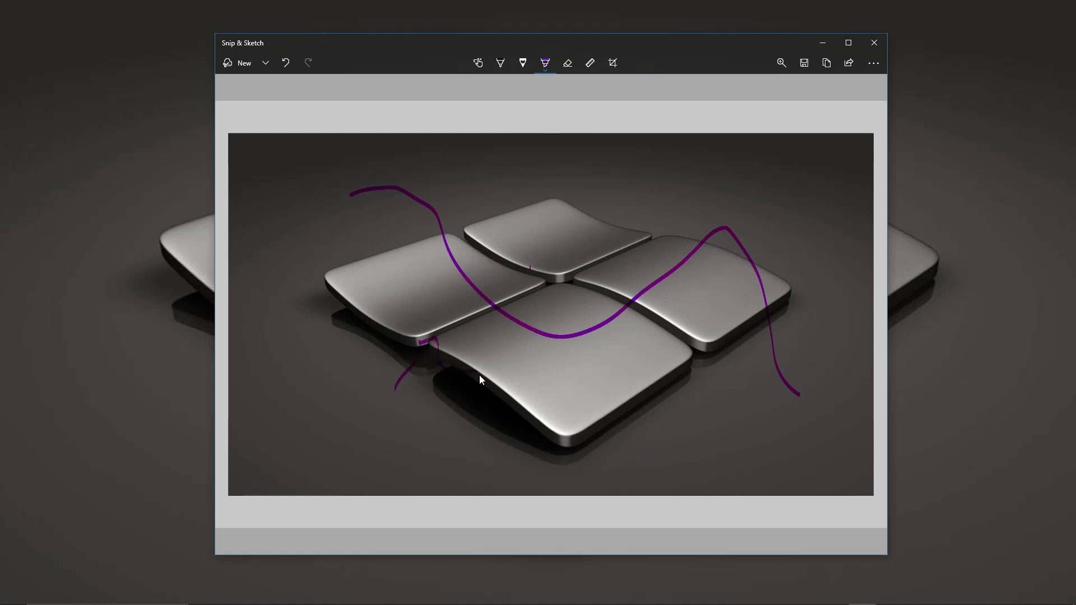
pyautogui.moveTo(479, 375); pyautogui.dragTo(652, 338)
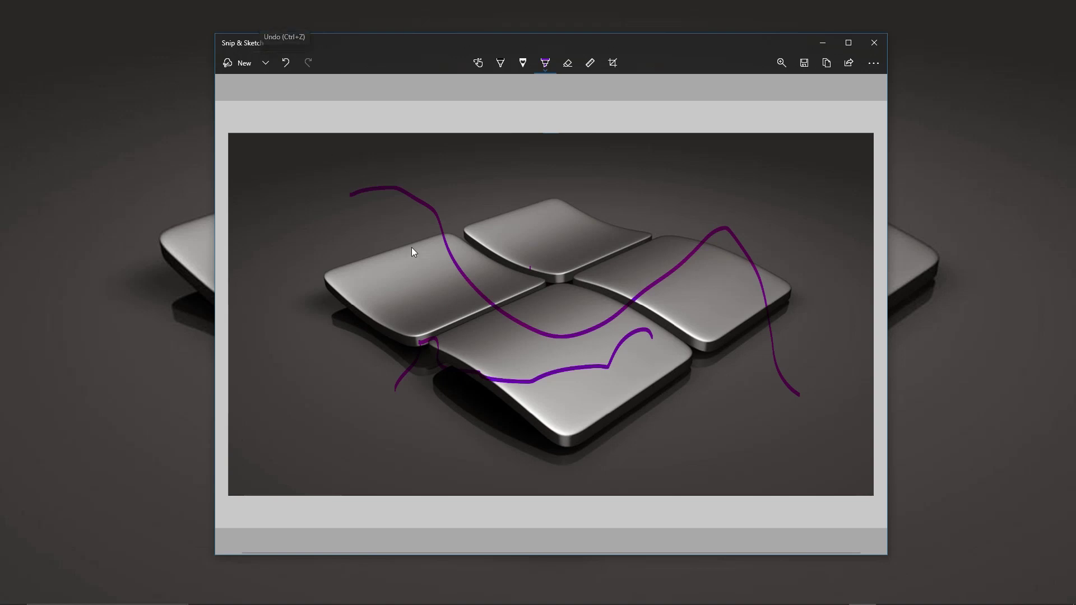
pyautogui.click(285, 64)
pyautogui.click(285, 64)
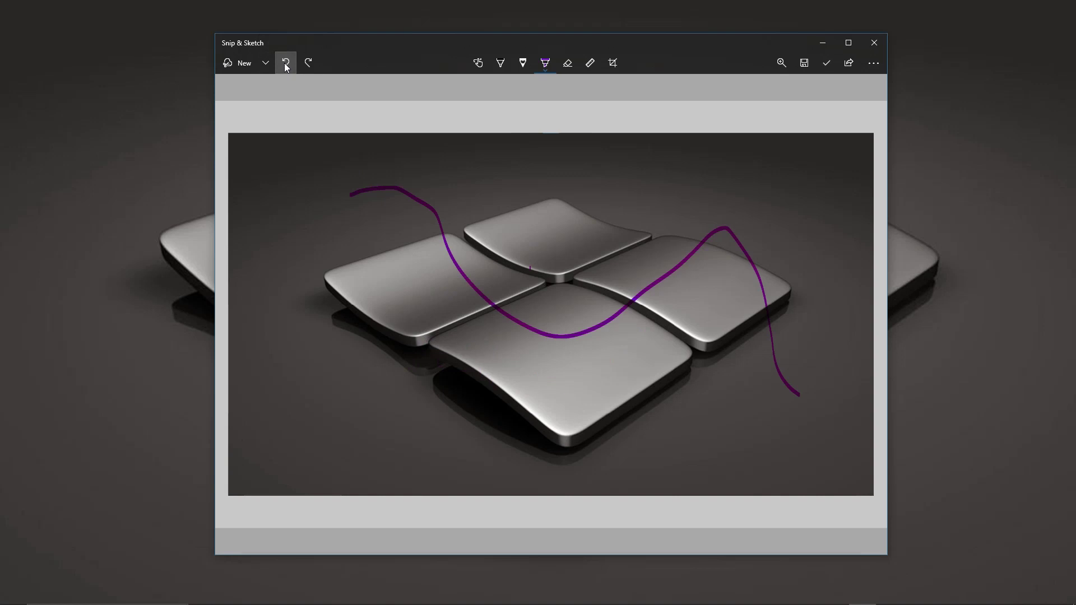
pyautogui.click(285, 64)
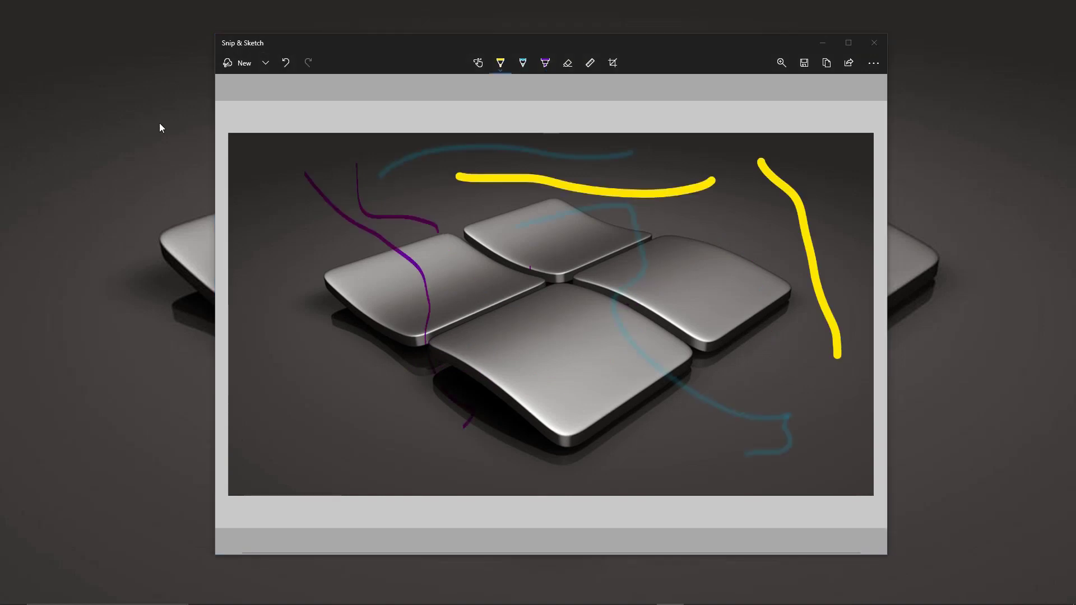
# Undo five more times to clear the yellow and purple strokes from the snip
pyautogui.click(285, 63)
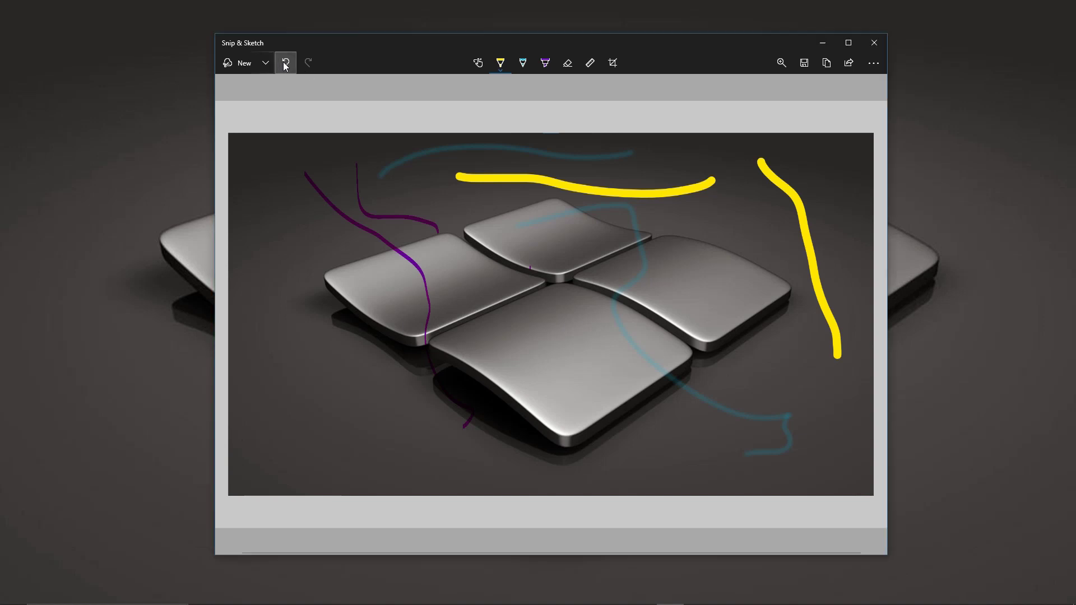
pyautogui.click(285, 63)
pyautogui.click(285, 63)
pyautogui.click(285, 63)
pyautogui.click(286, 63)
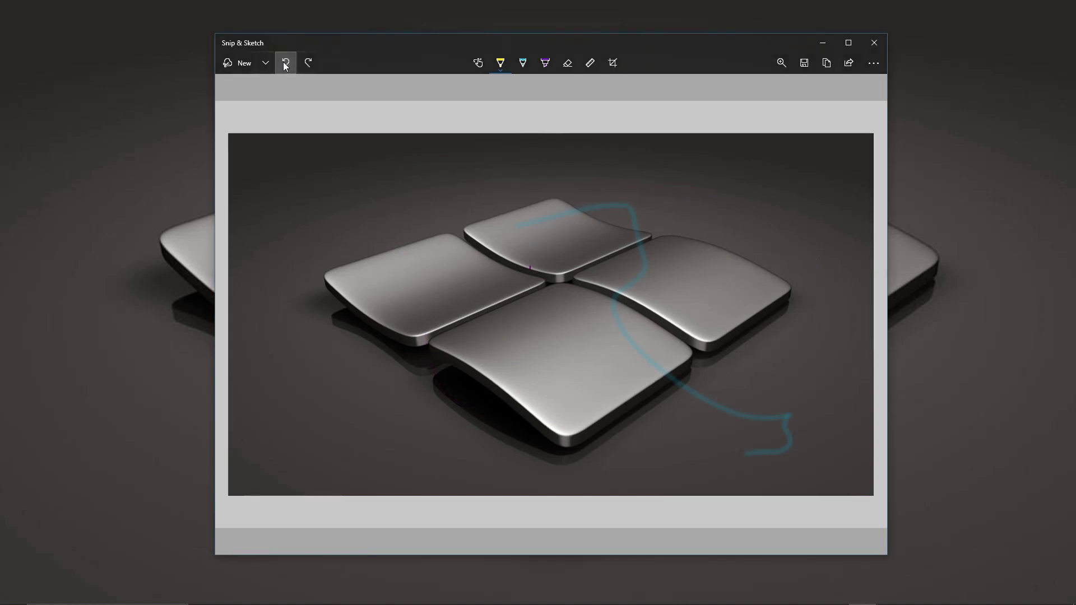
pyautogui.click(286, 63)
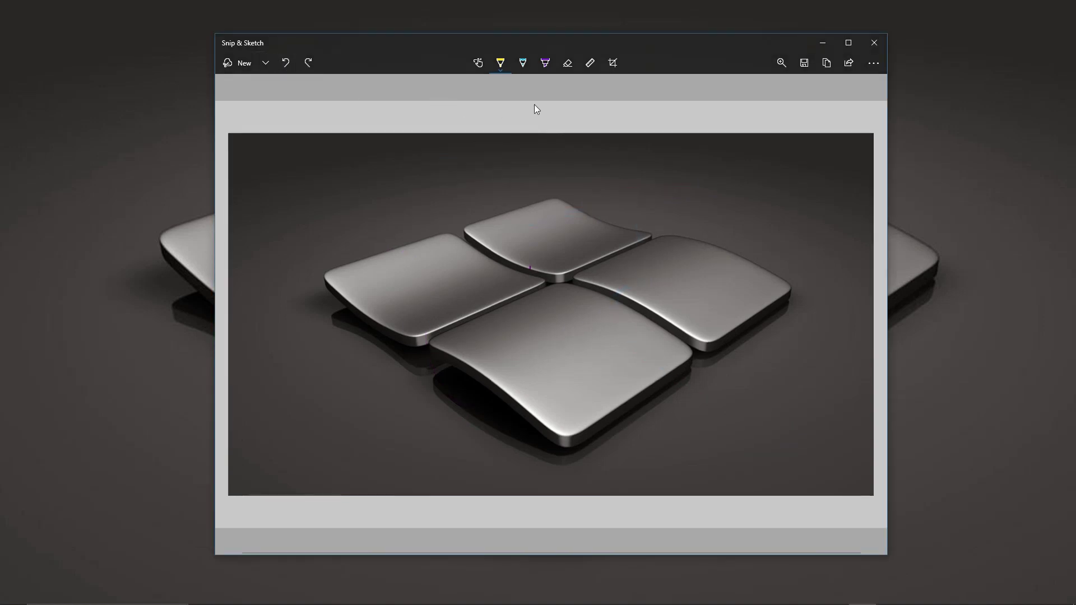
# Reduce the ballpoint pen size to 8 and draw a thin yellow test line across the tiles
pyautogui.click(499, 63)
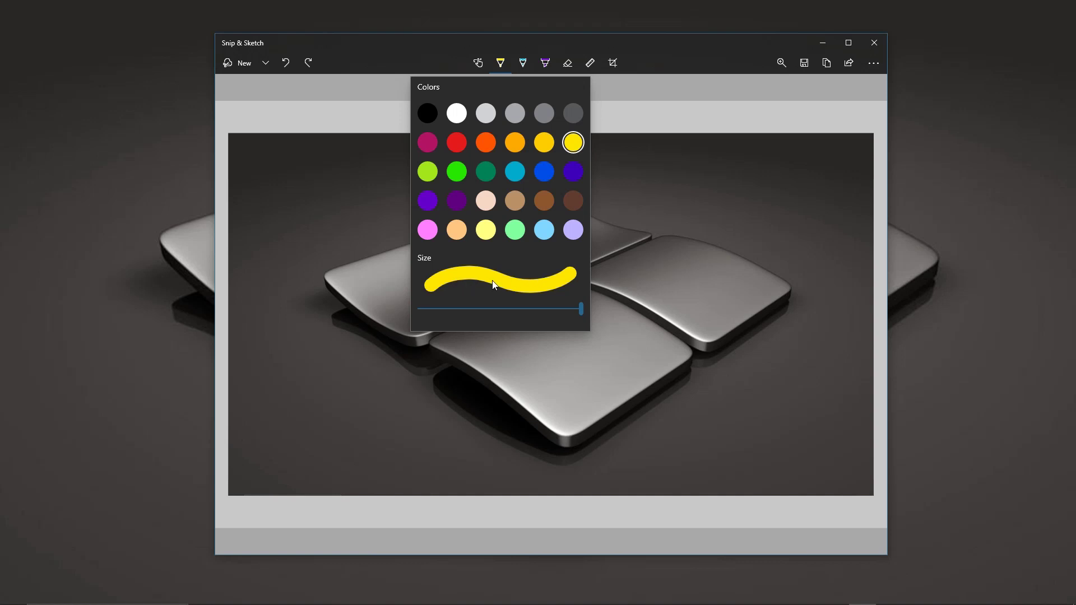
pyautogui.moveTo(557, 312); pyautogui.dragTo(469, 313)
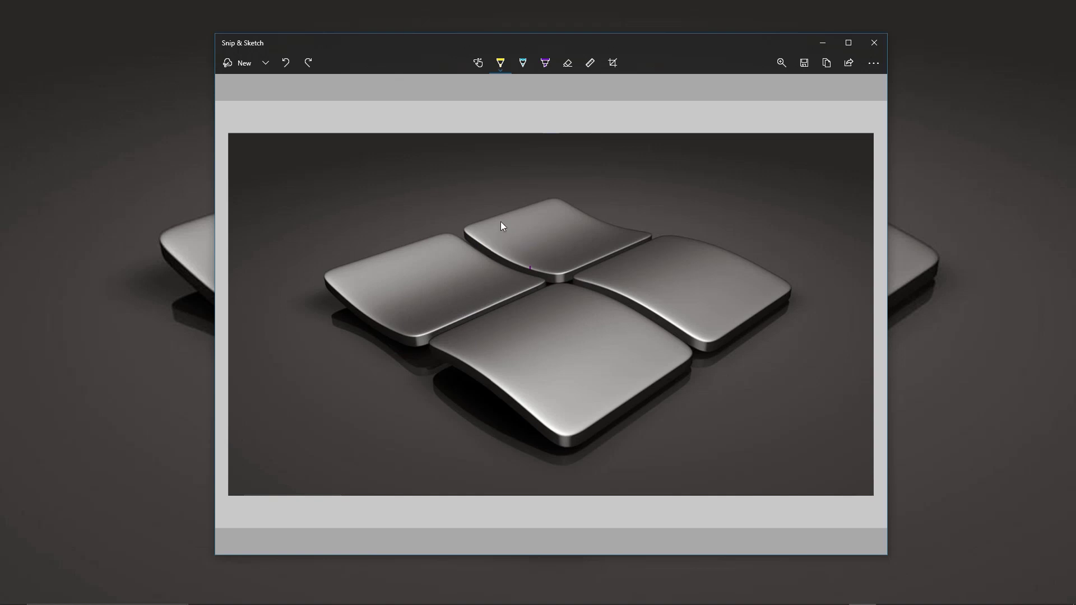
pyautogui.moveTo(500, 221); pyautogui.dragTo(617, 380)
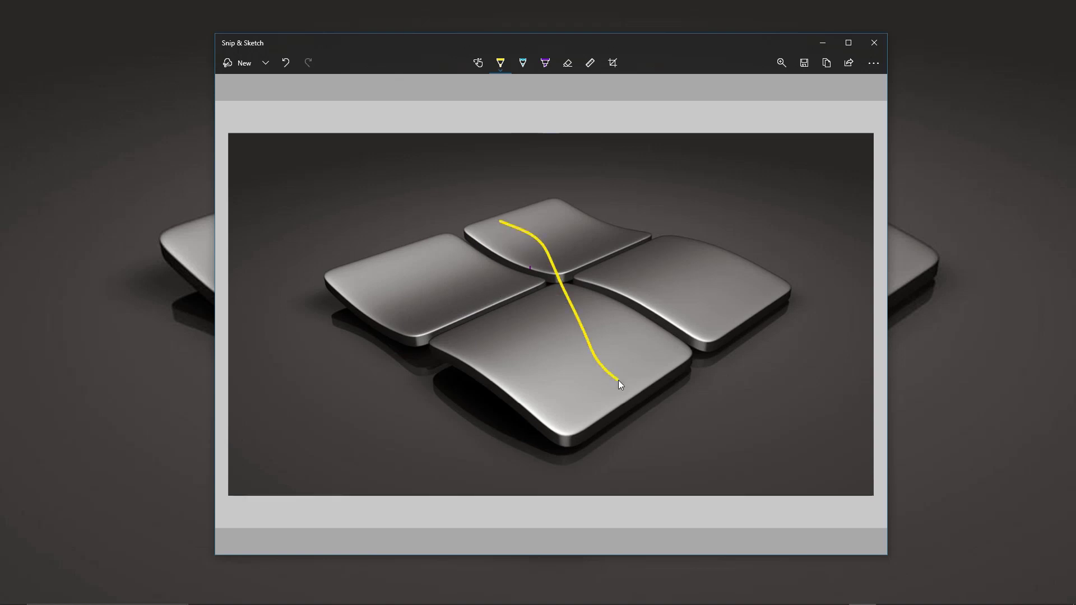
# Change the ballpoint pen colour to blue and raise its size to 16
pyautogui.click(503, 64)
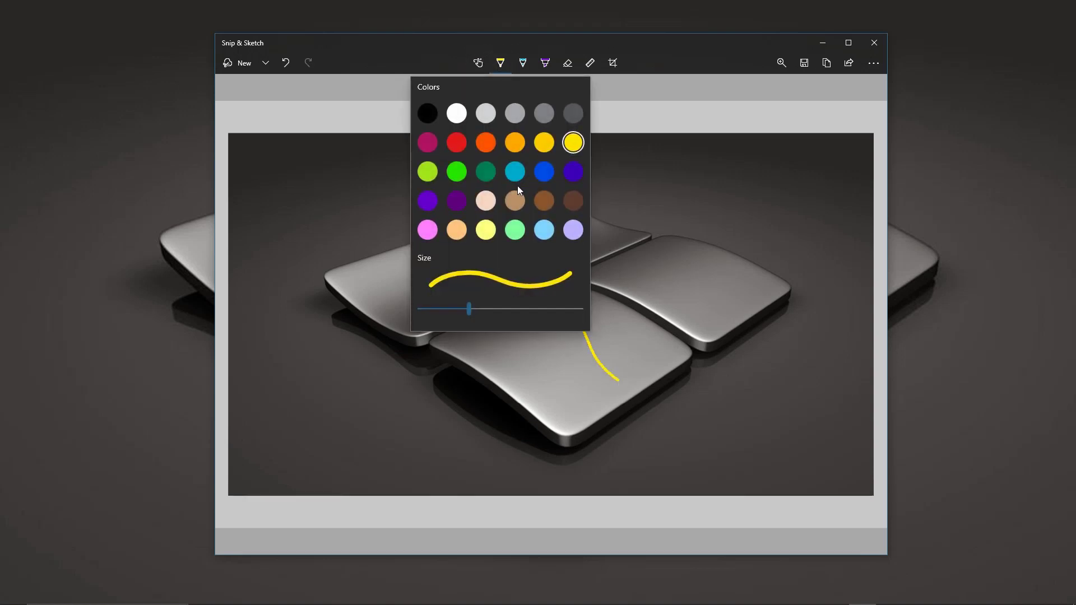
pyautogui.click(542, 173)
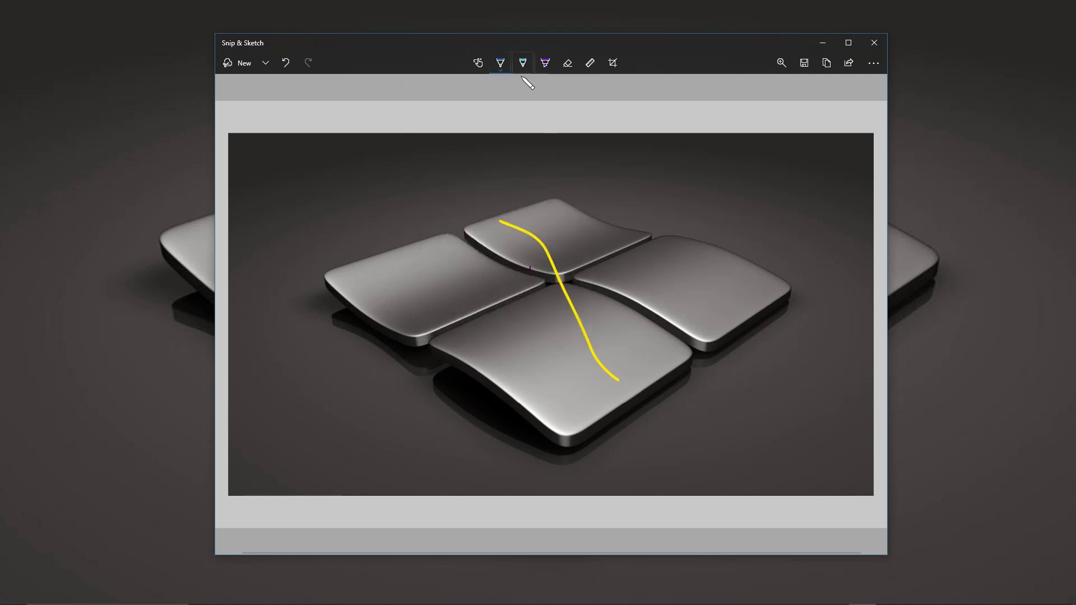
pyautogui.click(500, 64)
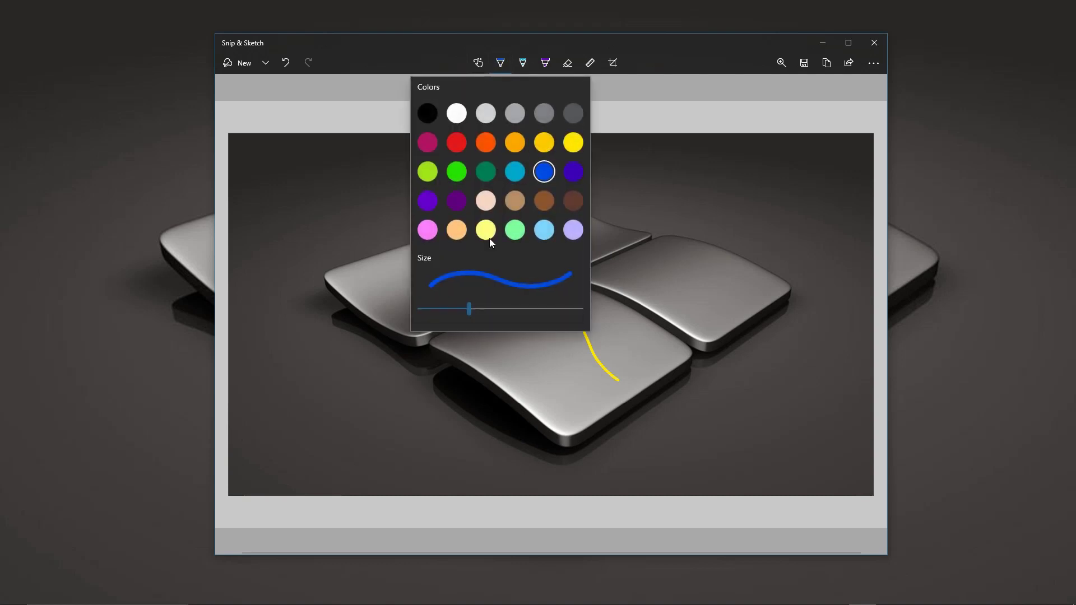
pyautogui.moveTo(469, 307)
pyautogui.mouseDown()
pyautogui.moveTo(532, 308)
pyautogui.moveTo(529, 420)
pyautogui.mouseUp()
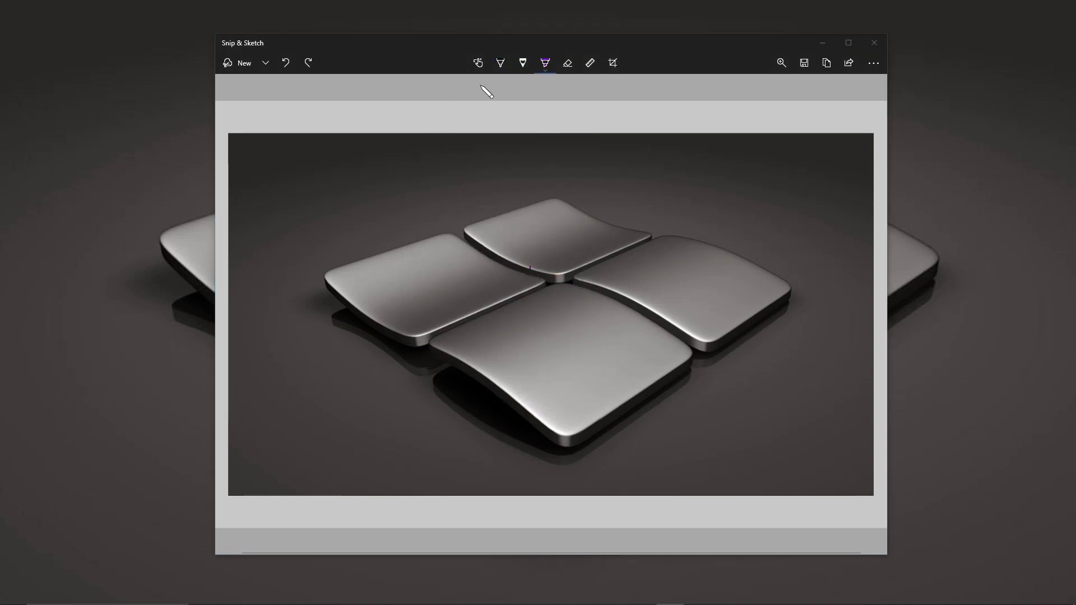
pyautogui.click(502, 66)
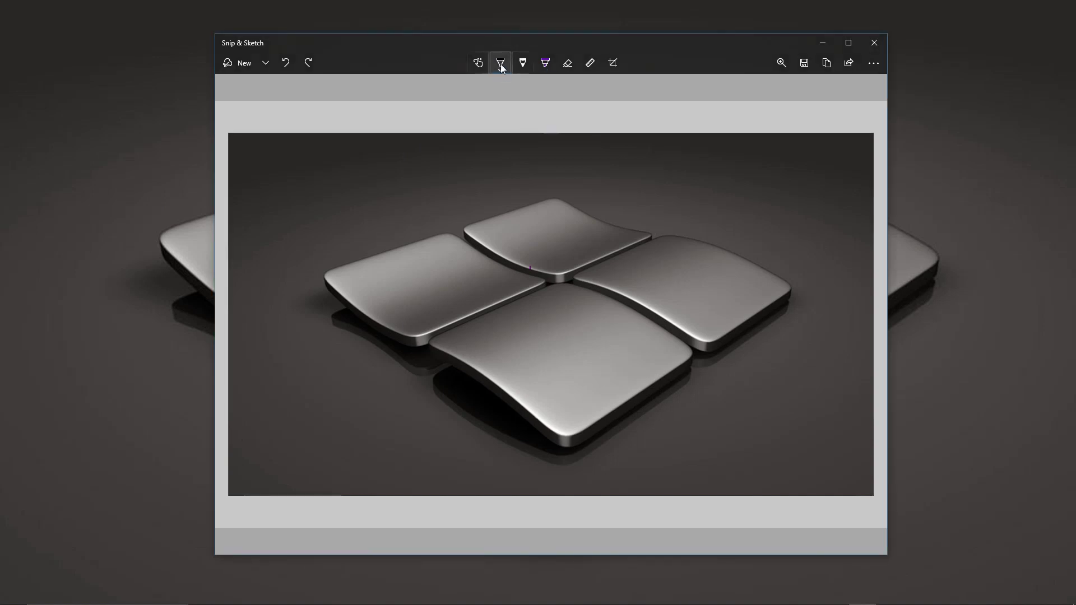
# Set the pen to yellow, draw two curves across the tiles, then undo both
pyautogui.click(500, 63)
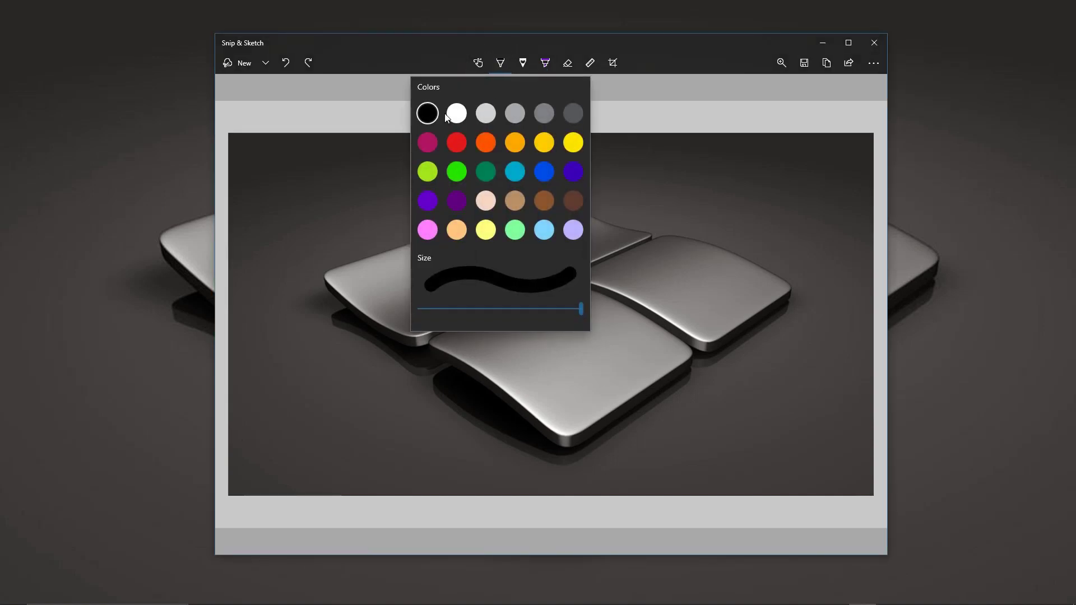
pyautogui.click(573, 142)
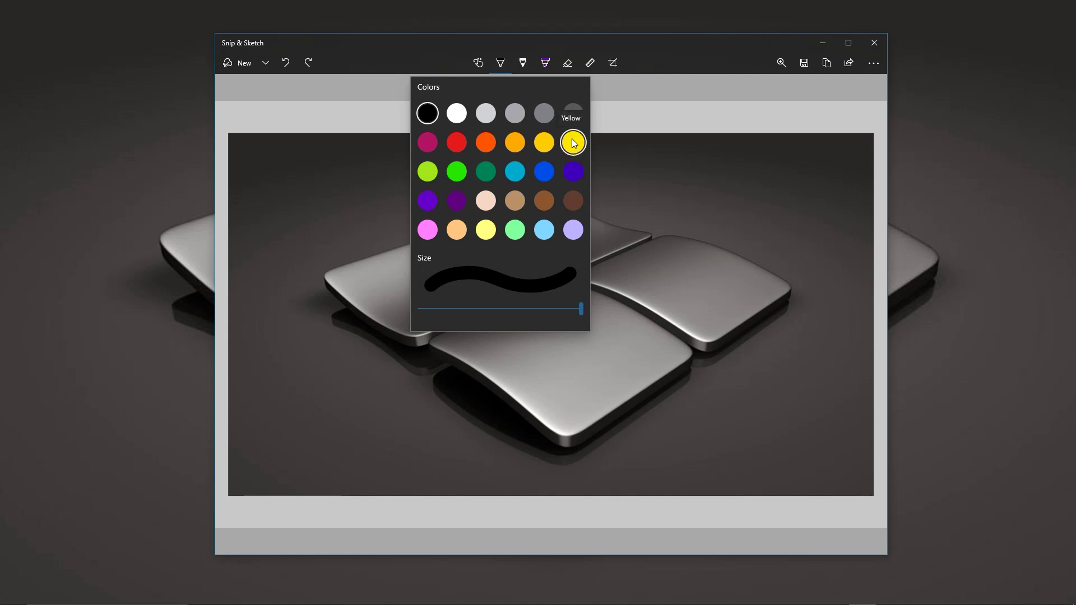
pyautogui.click(623, 188)
pyautogui.moveTo(649, 197)
pyautogui.mouseDown()
pyautogui.moveTo(442, 342)
pyautogui.moveTo(685, 393)
pyautogui.mouseUp()
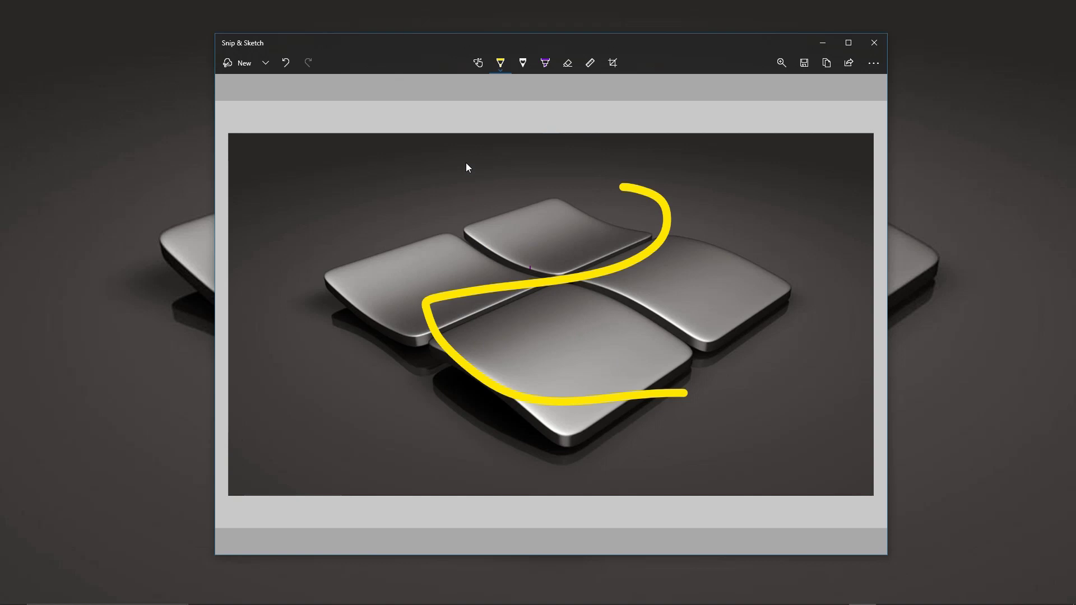
pyautogui.moveTo(468, 162)
pyautogui.mouseDown()
pyautogui.moveTo(404, 178)
pyautogui.moveTo(382, 307)
pyautogui.mouseUp()
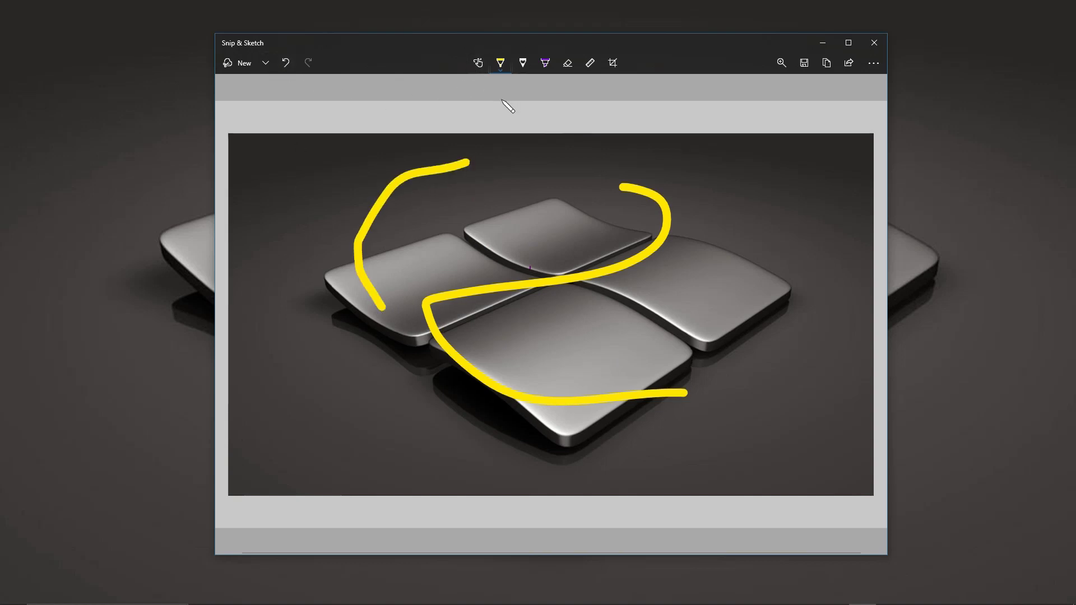
pyautogui.click(286, 62)
pyautogui.click(286, 62)
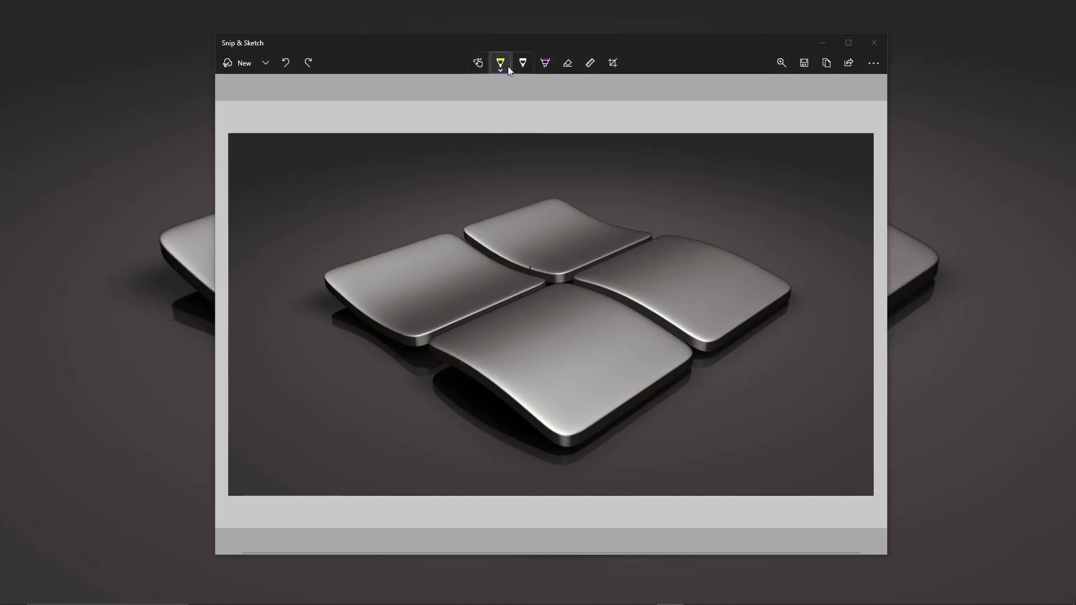
# Draw a cyan pencil line over the tiles, then undo the strokes
pyautogui.click(522, 62)
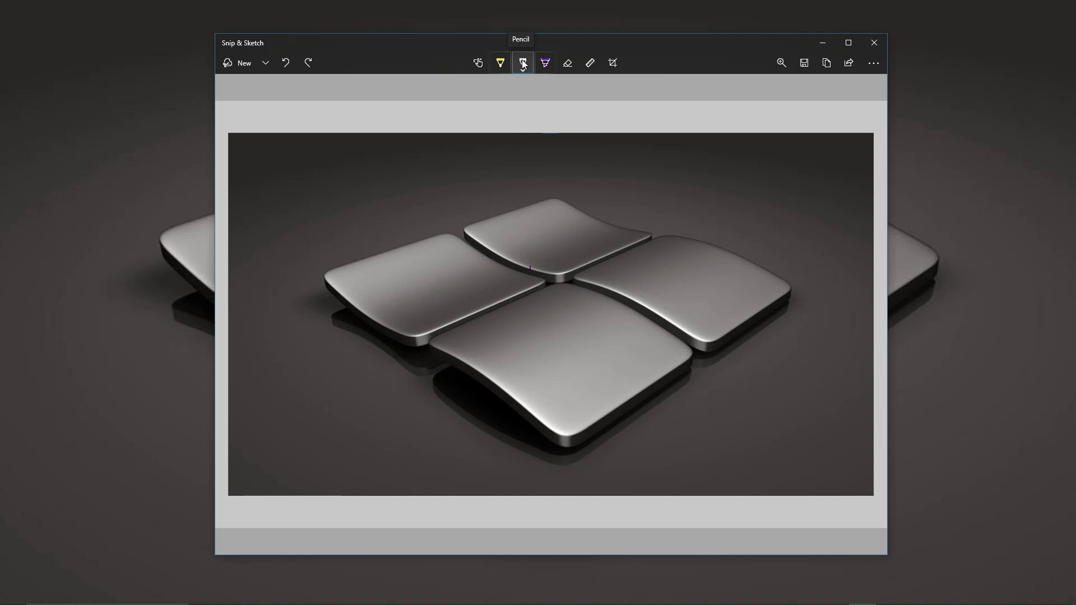
pyautogui.click(523, 63)
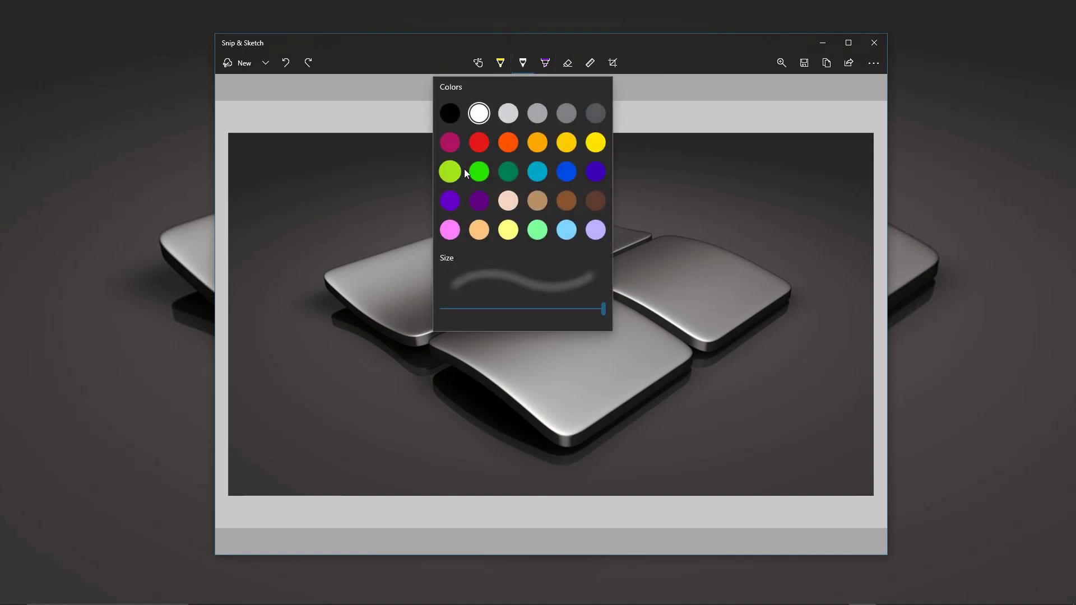
pyautogui.click(538, 172)
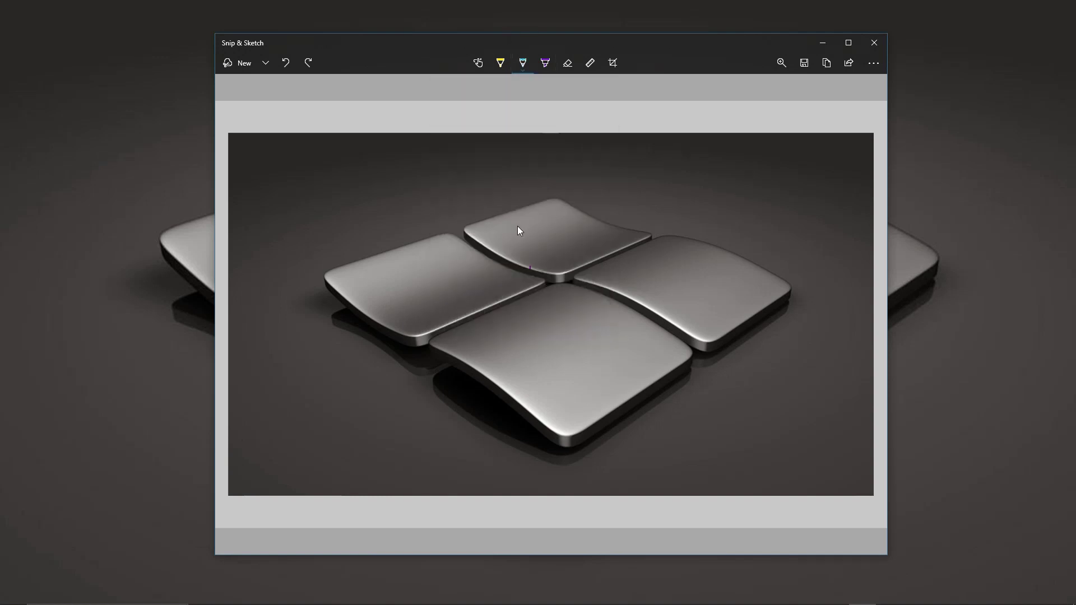
pyautogui.moveTo(645, 266)
pyautogui.mouseDown()
pyautogui.moveTo(790, 415)
pyautogui.moveTo(789, 447)
pyautogui.moveTo(742, 455)
pyautogui.mouseUp()
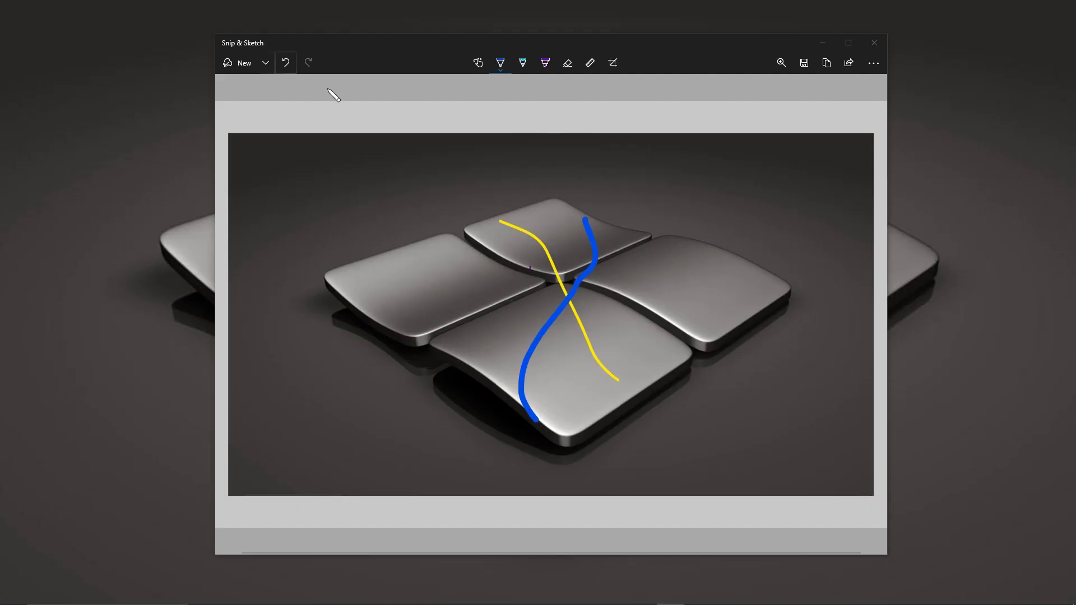
pyautogui.click(285, 65)
pyautogui.click(286, 66)
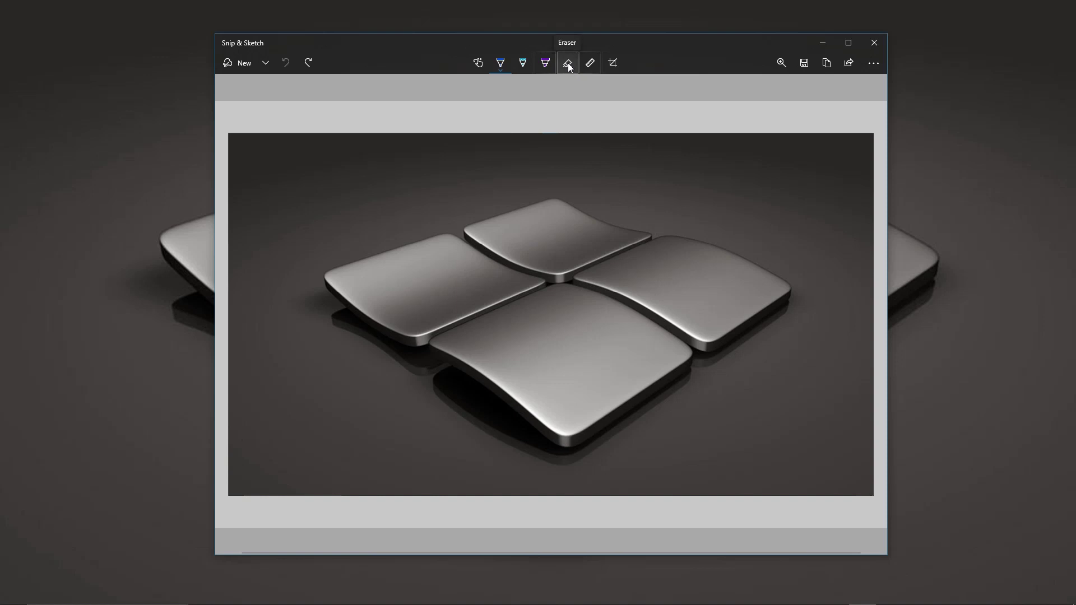
# Draw a green pen curve across the left tiles and a faint light-blue line across the right
pyautogui.click(500, 62)
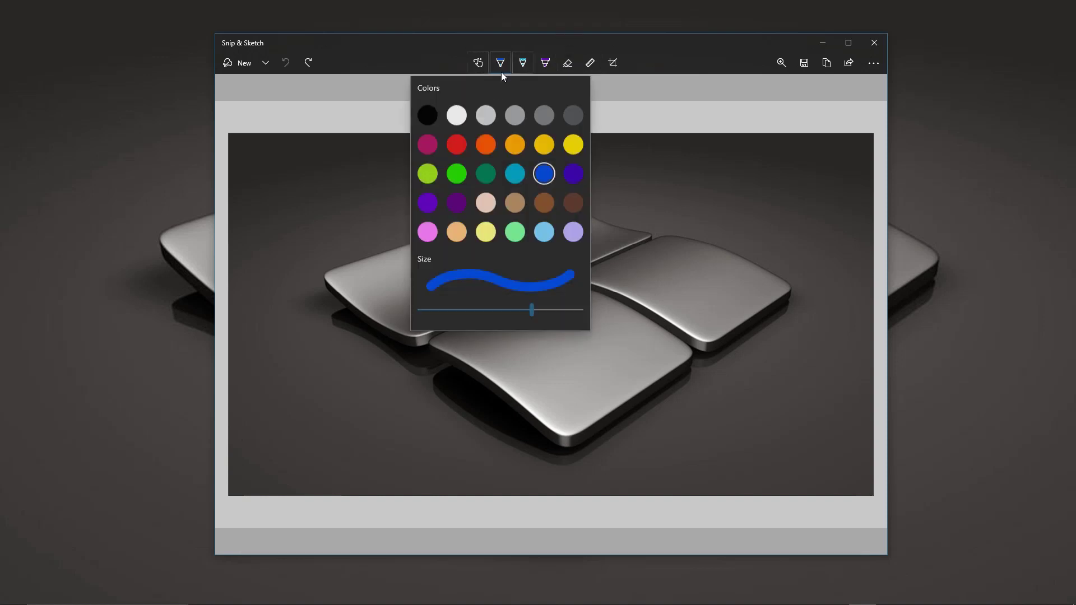
pyautogui.click(456, 173)
pyautogui.moveTo(307, 194); pyautogui.dragTo(343, 206)
pyautogui.moveTo(438, 257); pyautogui.dragTo(514, 358)
pyautogui.moveTo(514, 190); pyautogui.dragTo(649, 339)
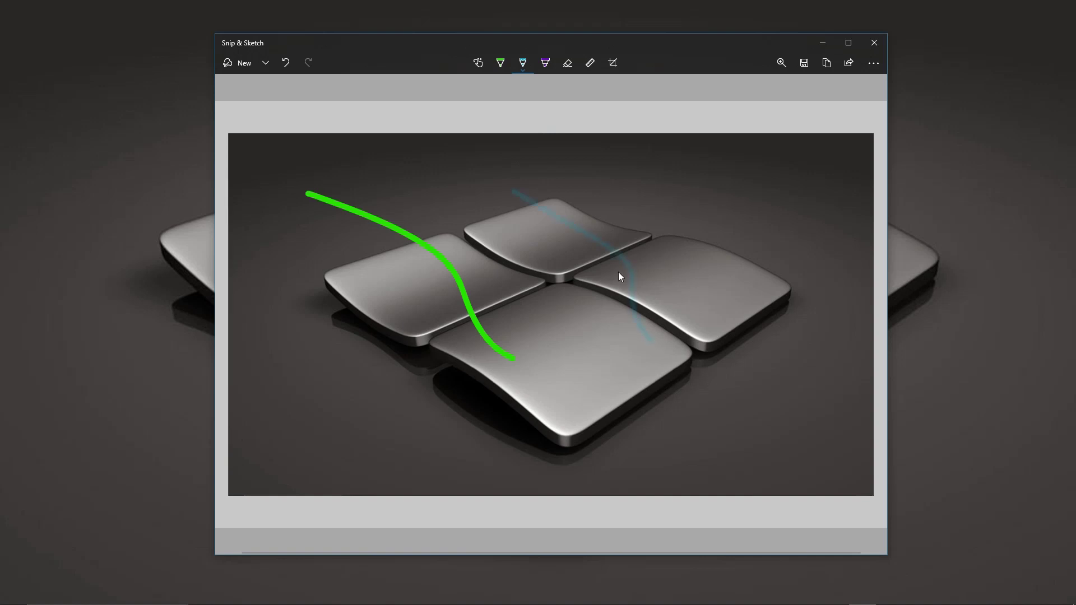
# Add purple highlighter strokes: a curve over the top tiles and a loop around the right tiles
pyautogui.click(545, 63)
pyautogui.moveTo(601, 174); pyautogui.dragTo(522, 286)
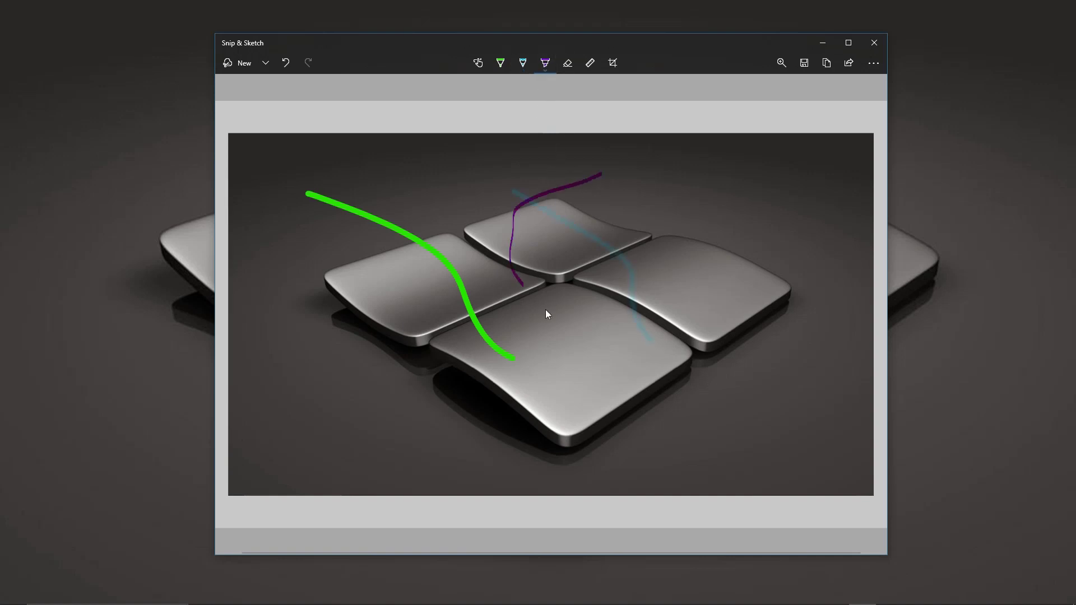
pyautogui.moveTo(617, 419); pyautogui.dragTo(617, 421)
pyautogui.moveTo(700, 255)
pyautogui.mouseDown()
pyautogui.moveTo(637, 217)
pyautogui.moveTo(722, 209)
pyautogui.moveTo(638, 201)
pyautogui.mouseUp()
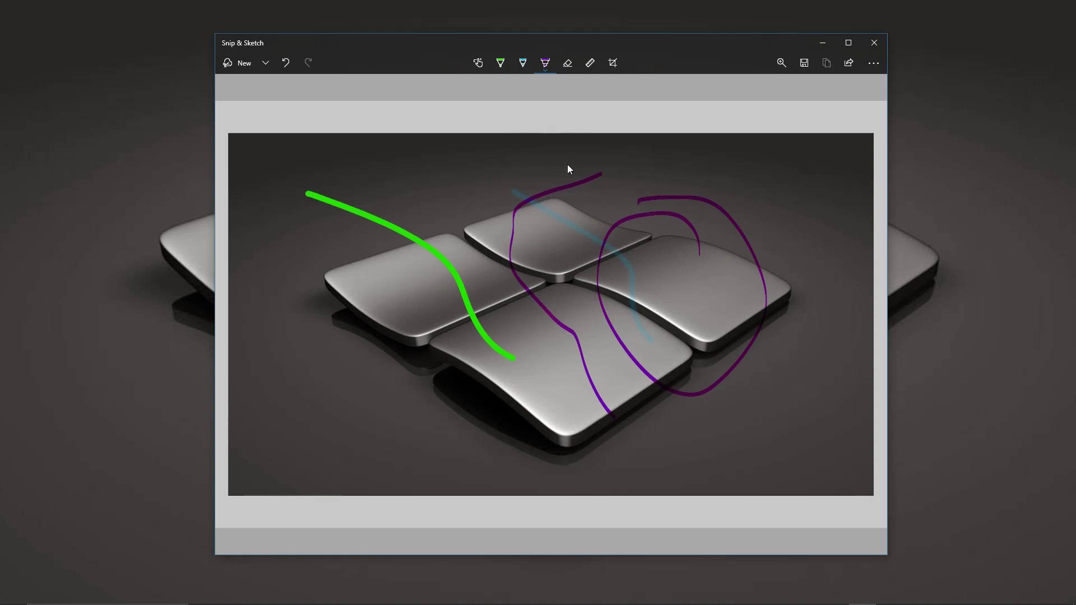
# Erase all ink from the snip with the Eraser's Erase all ink option
pyautogui.click(568, 64)
pyautogui.click(567, 70)
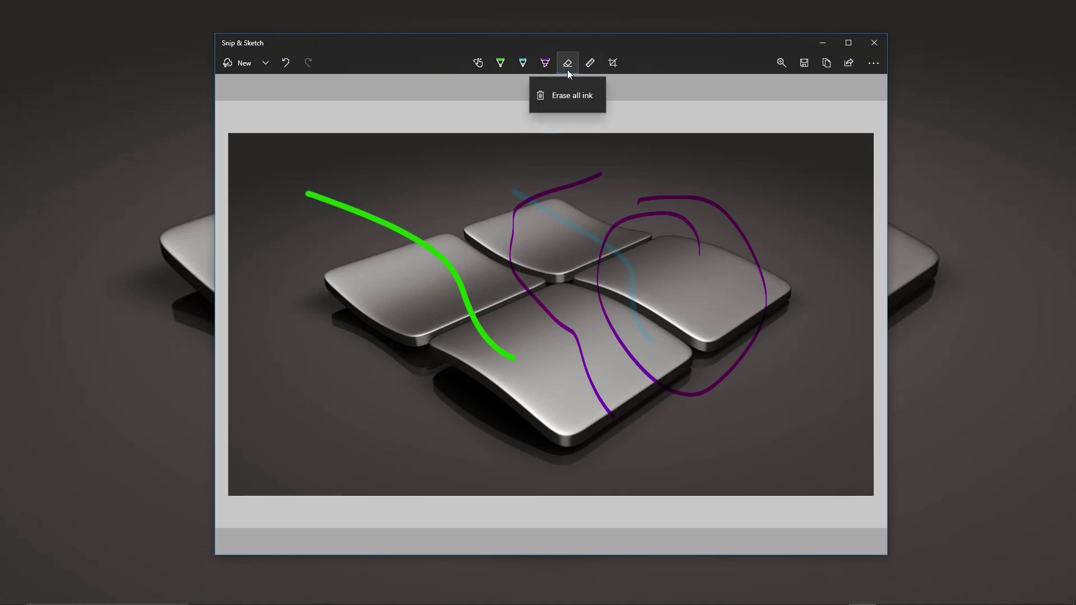
pyautogui.click(587, 99)
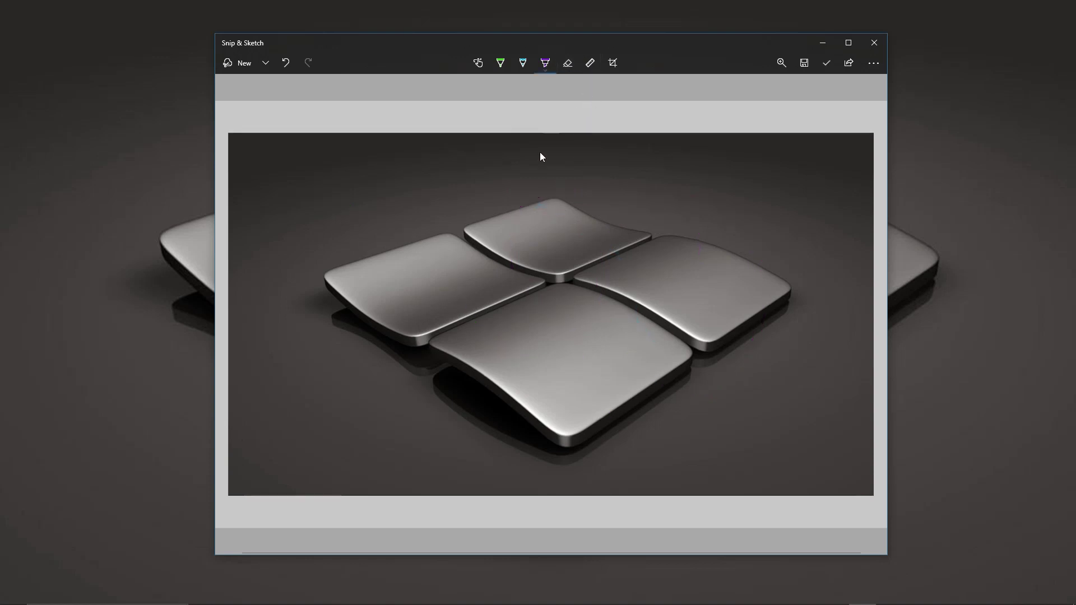
# Draw a green pen curve, a faint blue pencil line and a purple highlighter stroke
pyautogui.click(501, 64)
pyautogui.moveTo(391, 179)
pyautogui.mouseDown()
pyautogui.moveTo(463, 186)
pyautogui.moveTo(492, 345)
pyautogui.mouseUp()
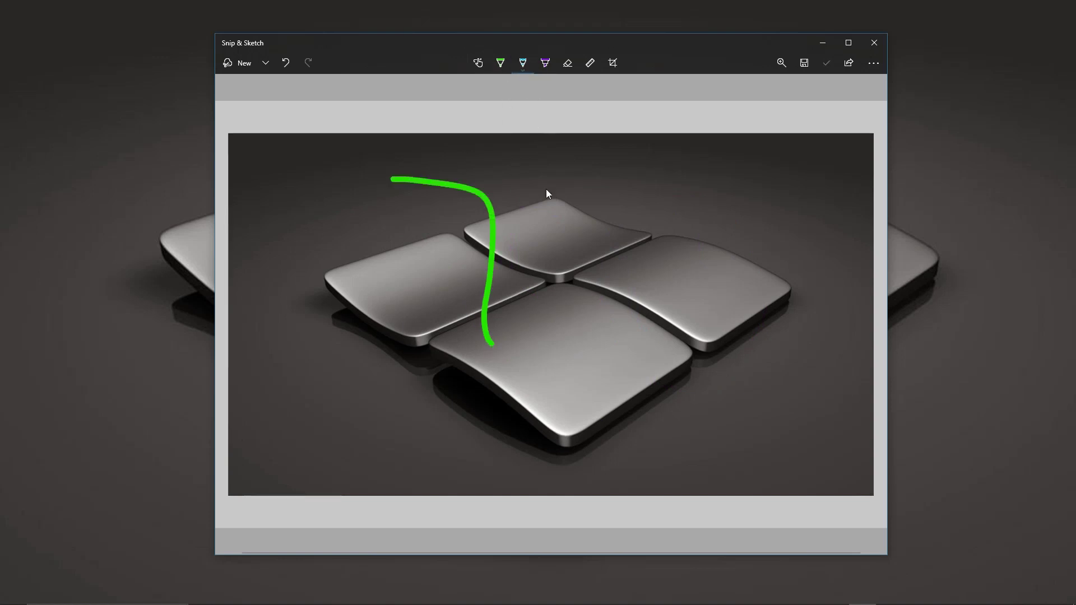
pyautogui.moveTo(547, 194); pyautogui.dragTo(650, 382)
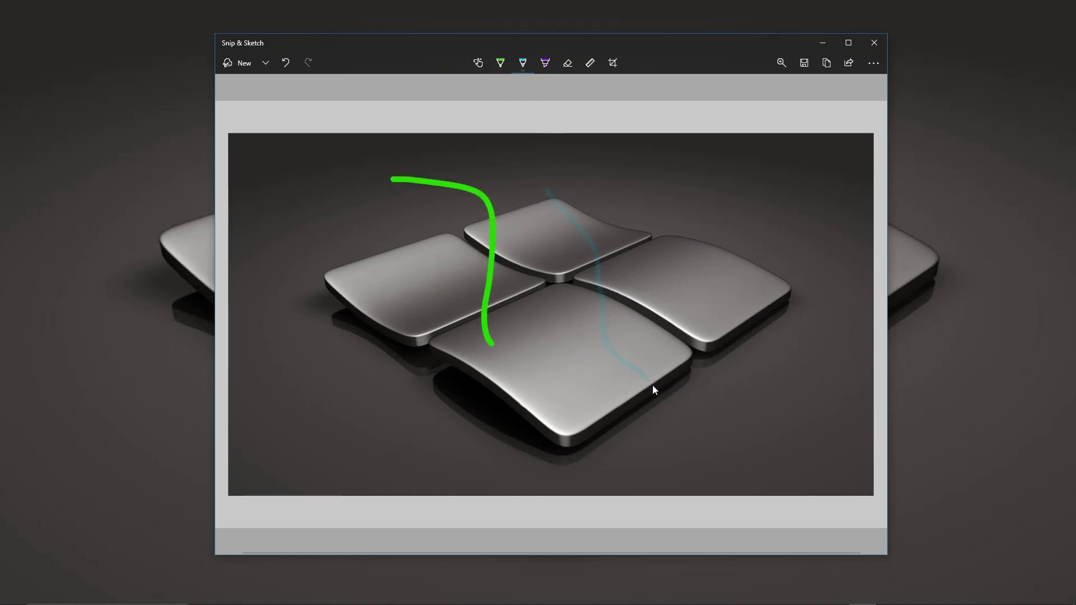
pyautogui.click(542, 64)
pyautogui.moveTo(616, 169)
pyautogui.mouseDown()
pyautogui.moveTo(725, 335)
pyautogui.moveTo(752, 352)
pyautogui.mouseUp()
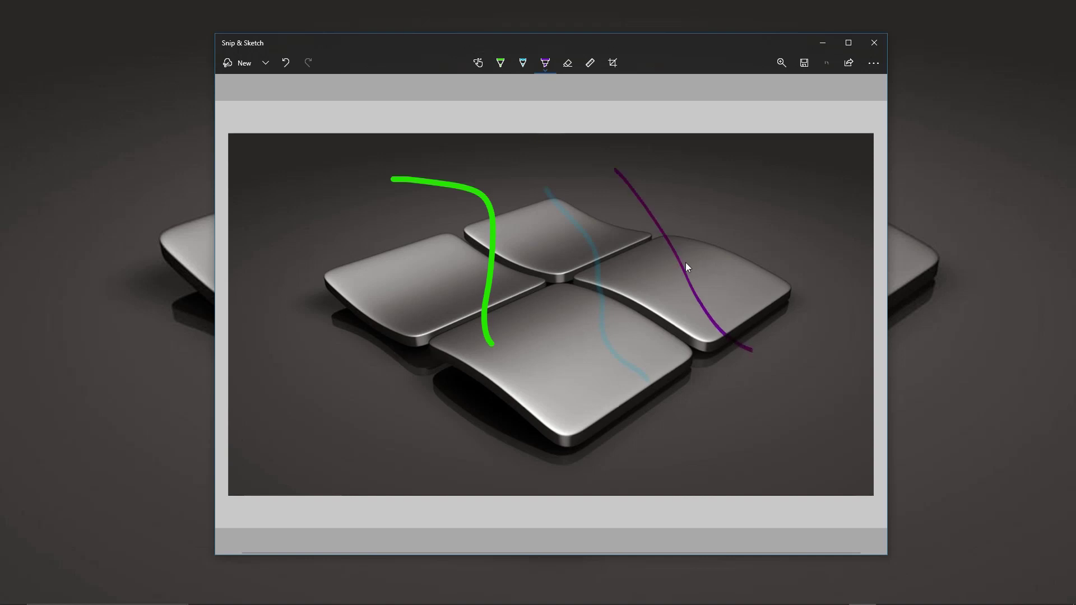
# Erase the blue pencil line, purple highlighter stroke and green curve one at a time
pyautogui.click(567, 64)
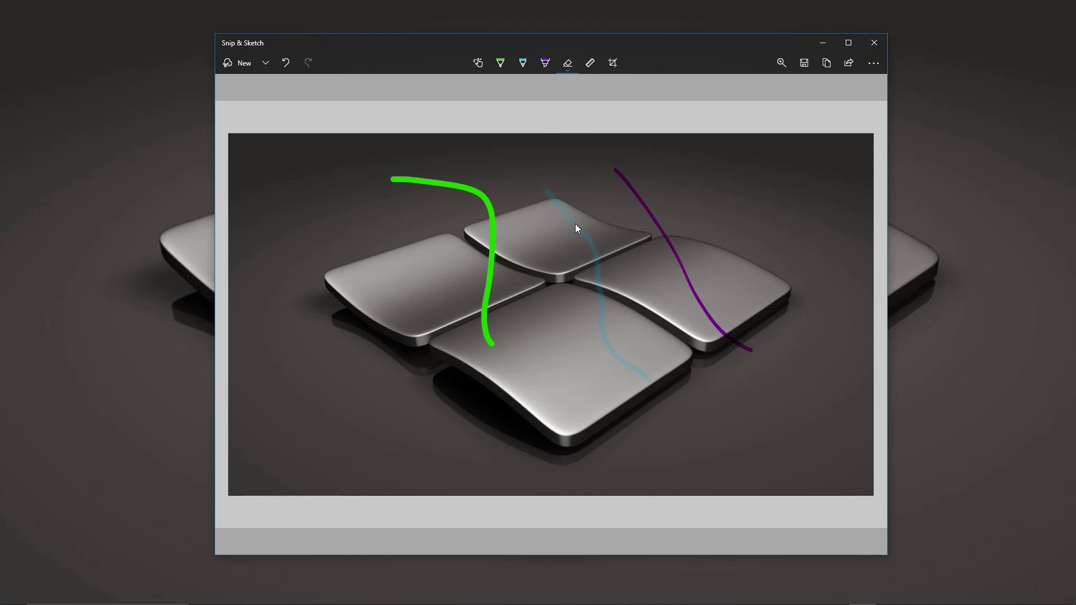
pyautogui.click(567, 63)
pyautogui.click(567, 67)
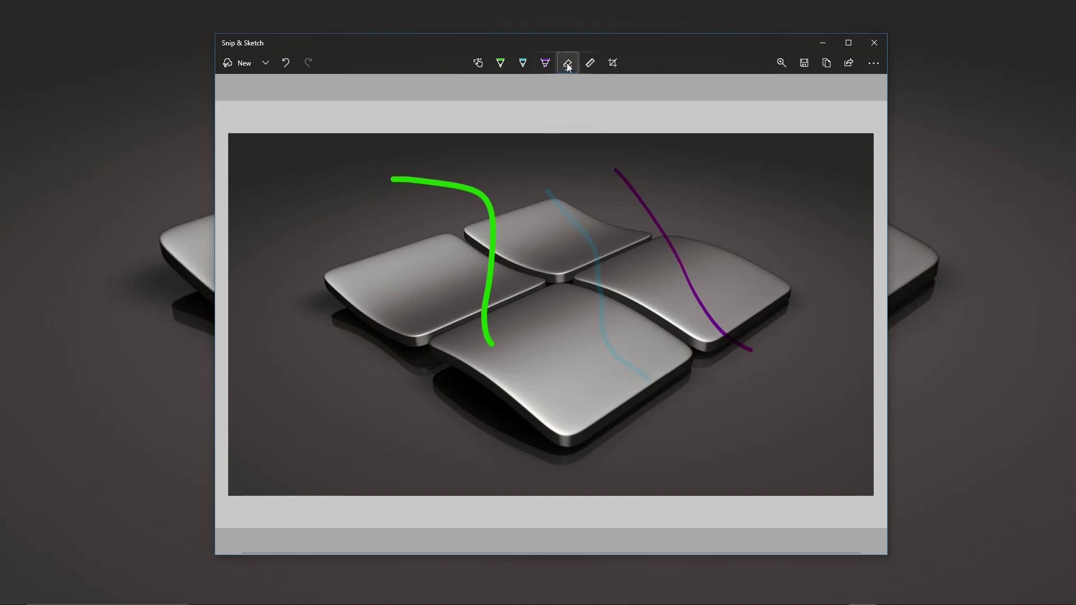
pyautogui.click(567, 66)
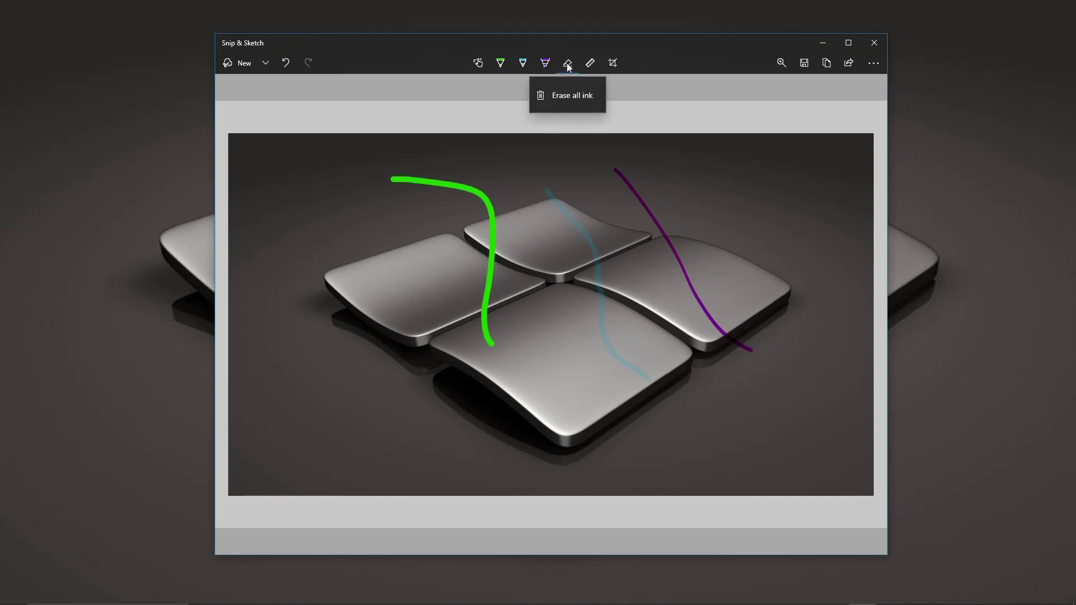
pyautogui.click(634, 194)
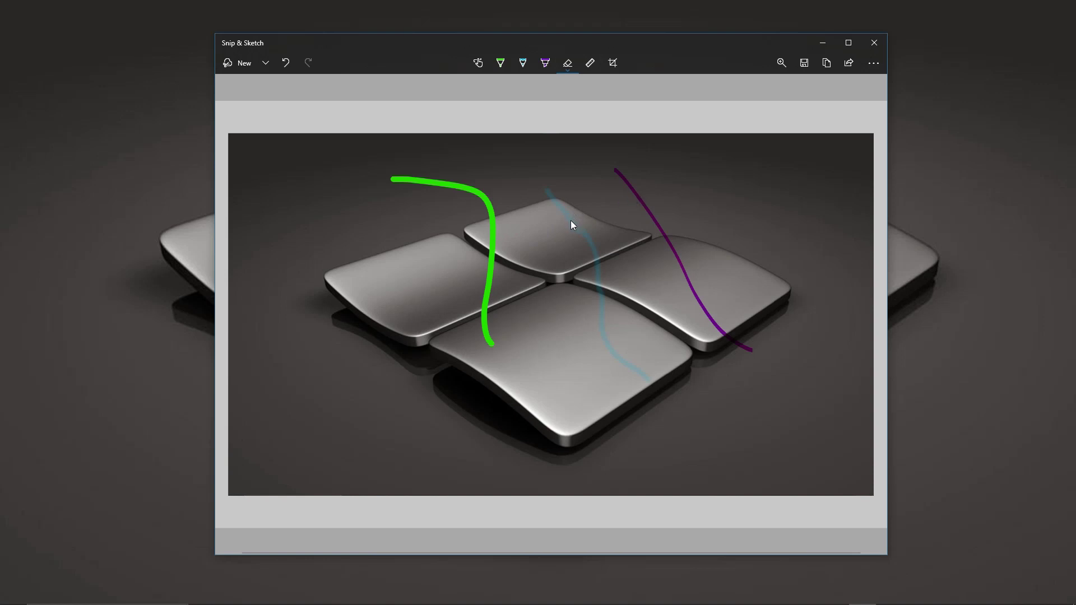
pyautogui.moveTo(570, 221); pyautogui.dragTo(597, 250)
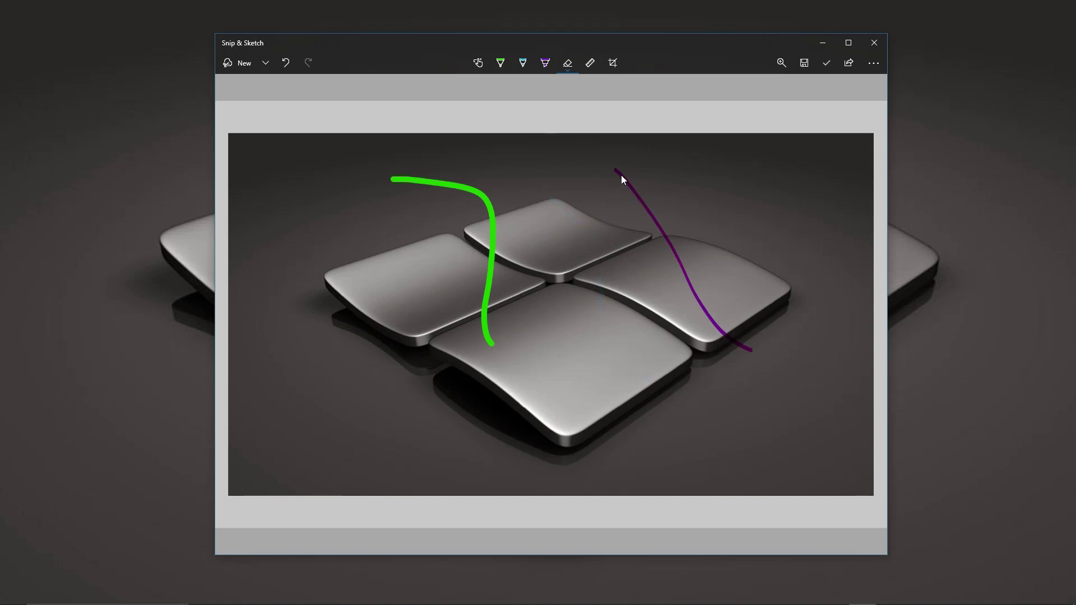
pyautogui.moveTo(621, 177); pyautogui.dragTo(633, 193)
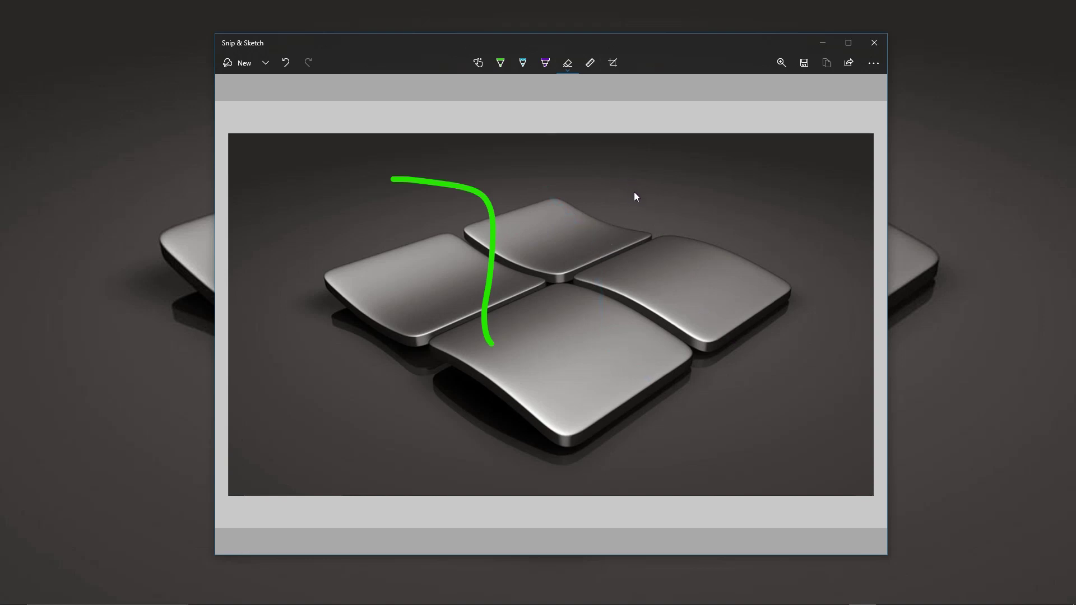
pyautogui.click(442, 184)
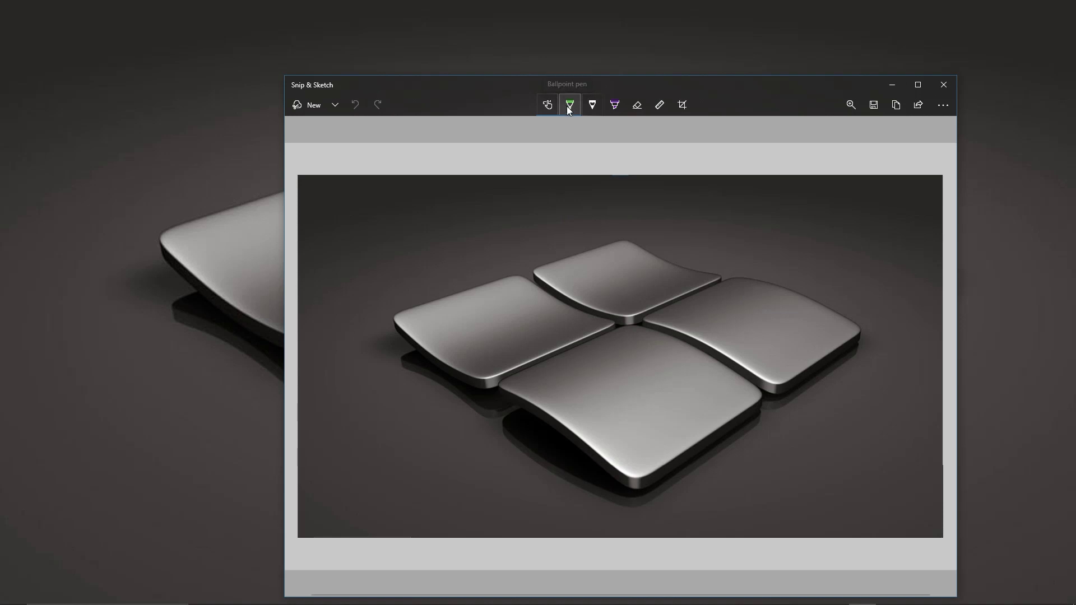
# Draw a short green stroke above the logo, then a straight green line along the Ruler
pyautogui.click(569, 105)
pyautogui.click(527, 218)
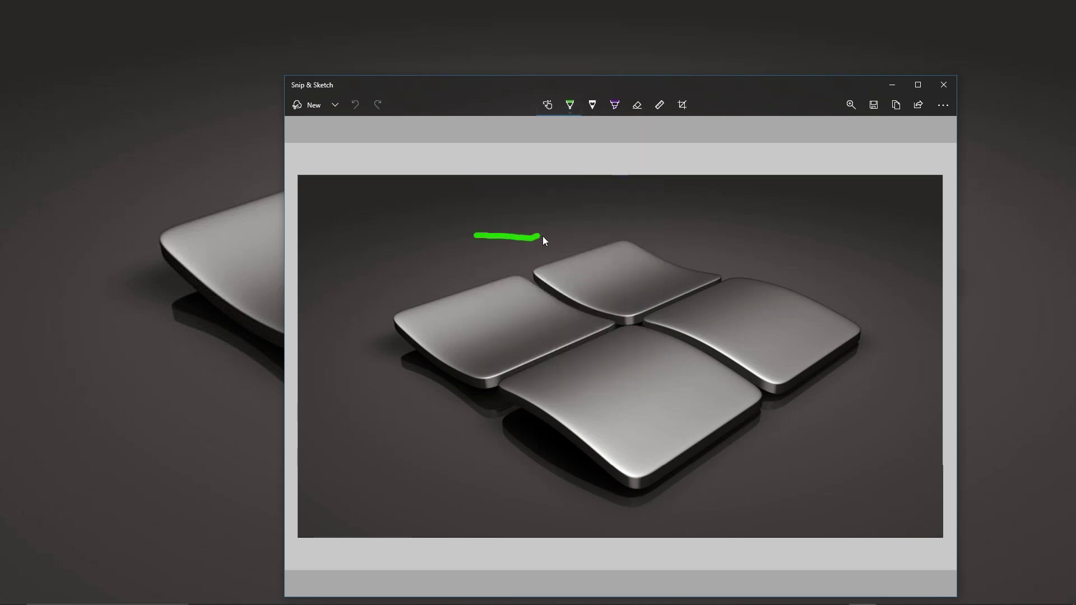
pyautogui.moveTo(543, 237); pyautogui.dragTo(553, 236)
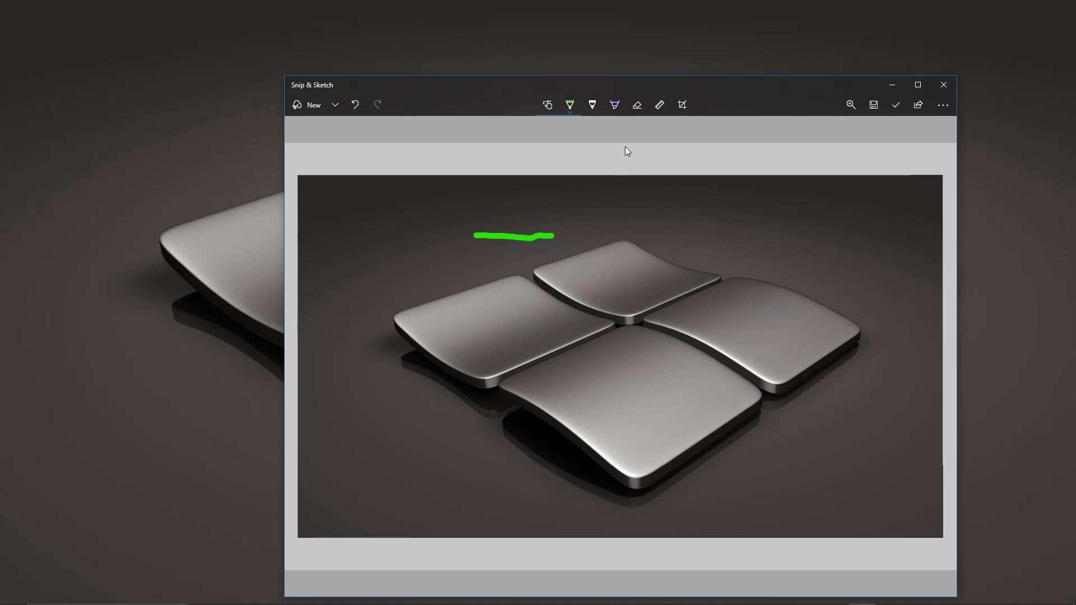
pyautogui.click(659, 105)
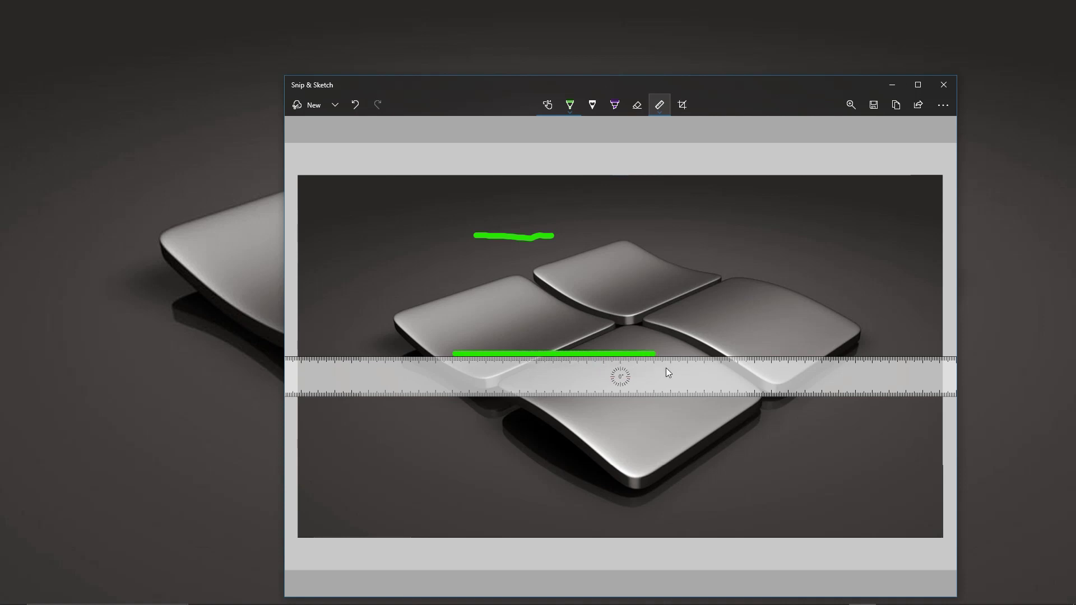
pyautogui.moveTo(667, 371); pyautogui.dragTo(693, 373)
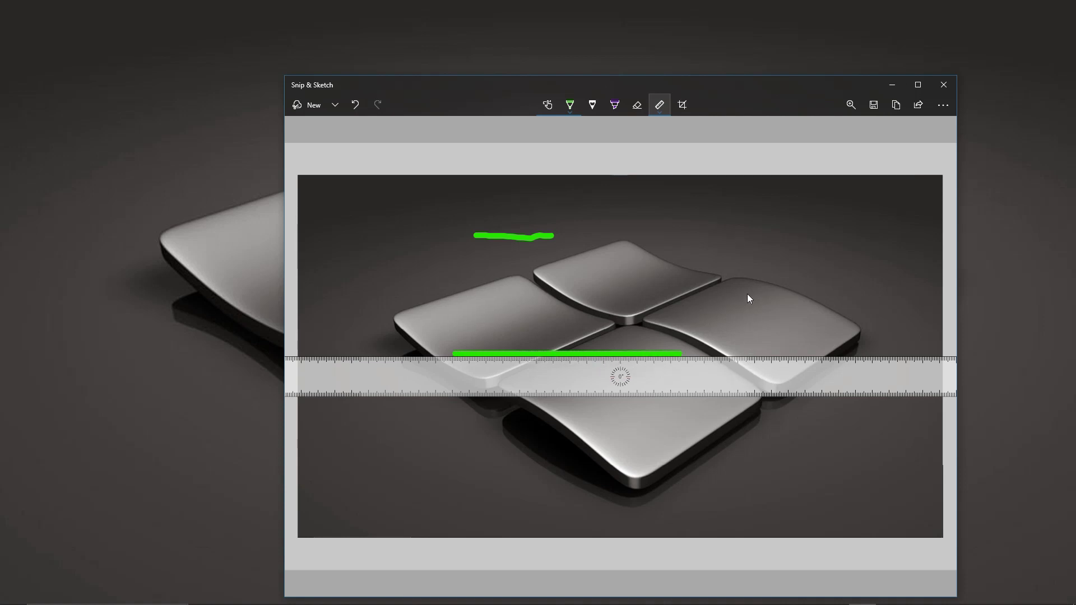
pyautogui.click(658, 107)
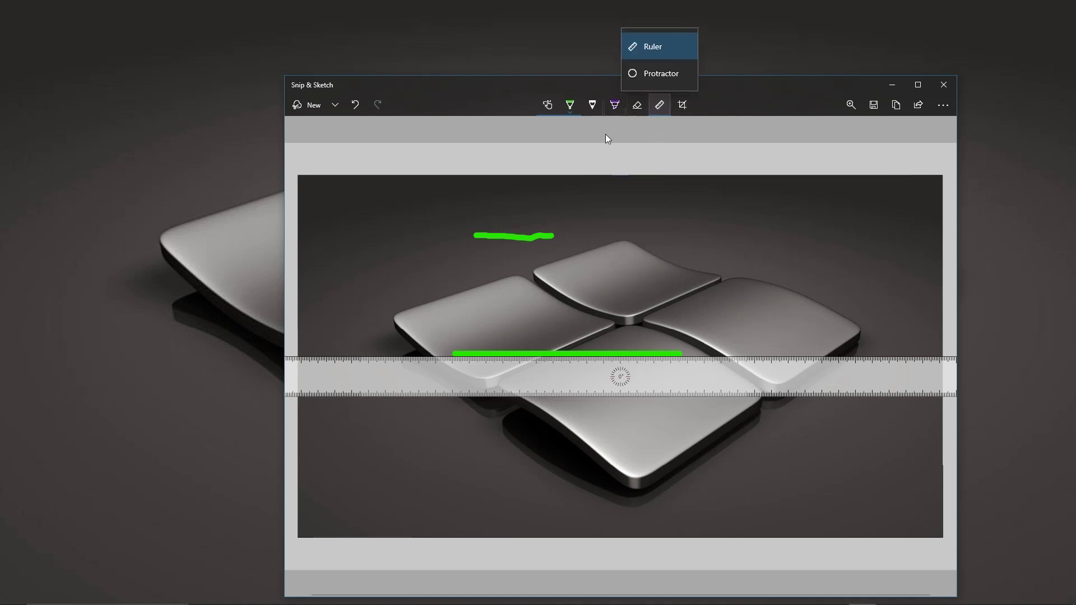
pyautogui.click(656, 107)
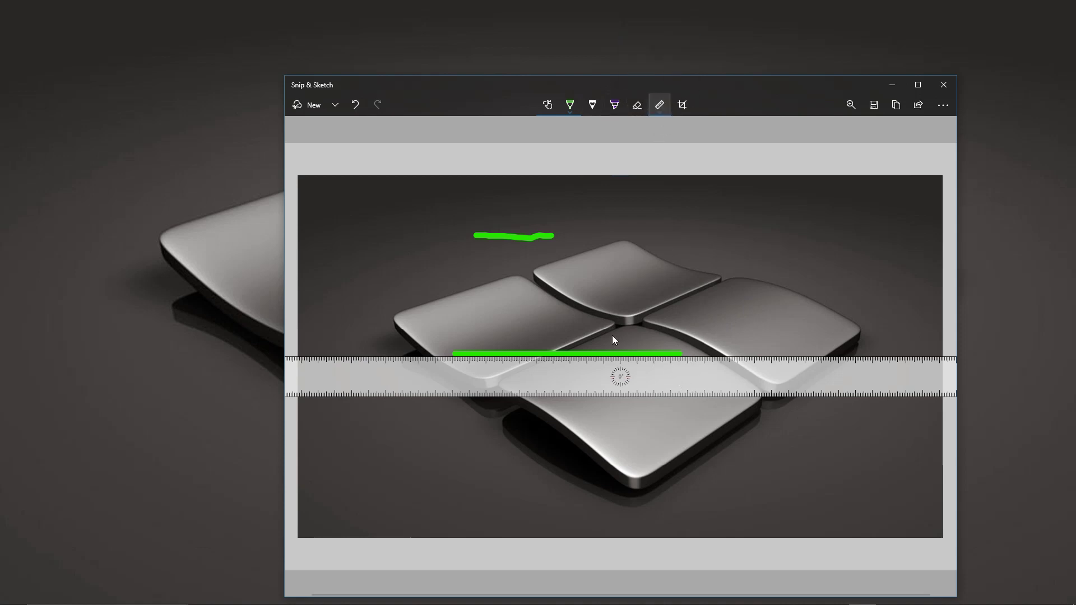
# Move the ruler and rotate it to 35° across the right tiles
pyautogui.moveTo(633, 375); pyautogui.dragTo(665, 311)
pyautogui.press('alt')
pyautogui.scroll(10, 664, 311)
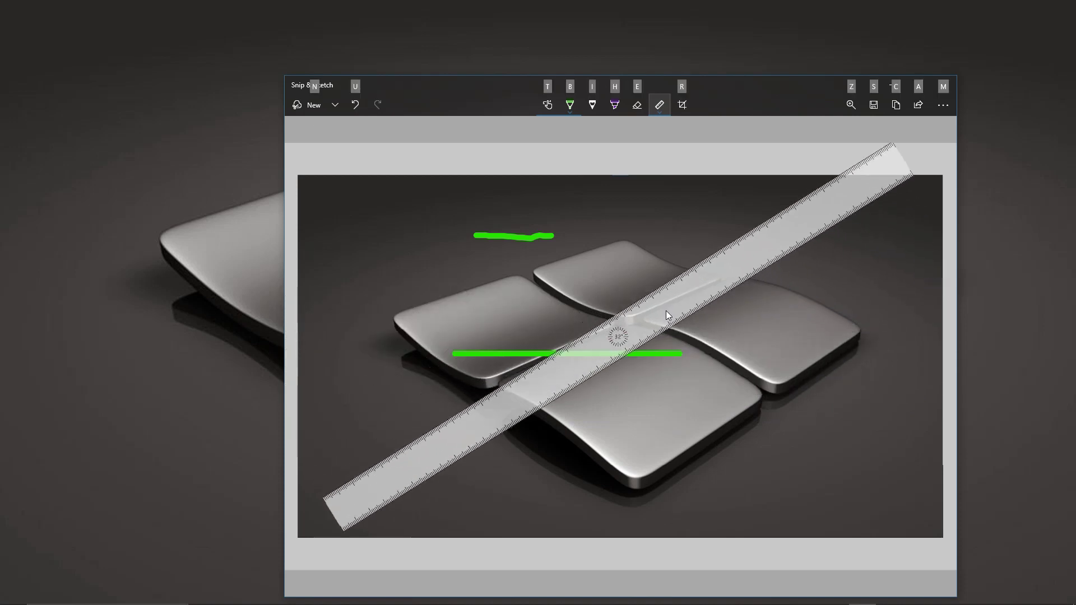
pyautogui.moveTo(665, 312); pyautogui.dragTo(728, 354)
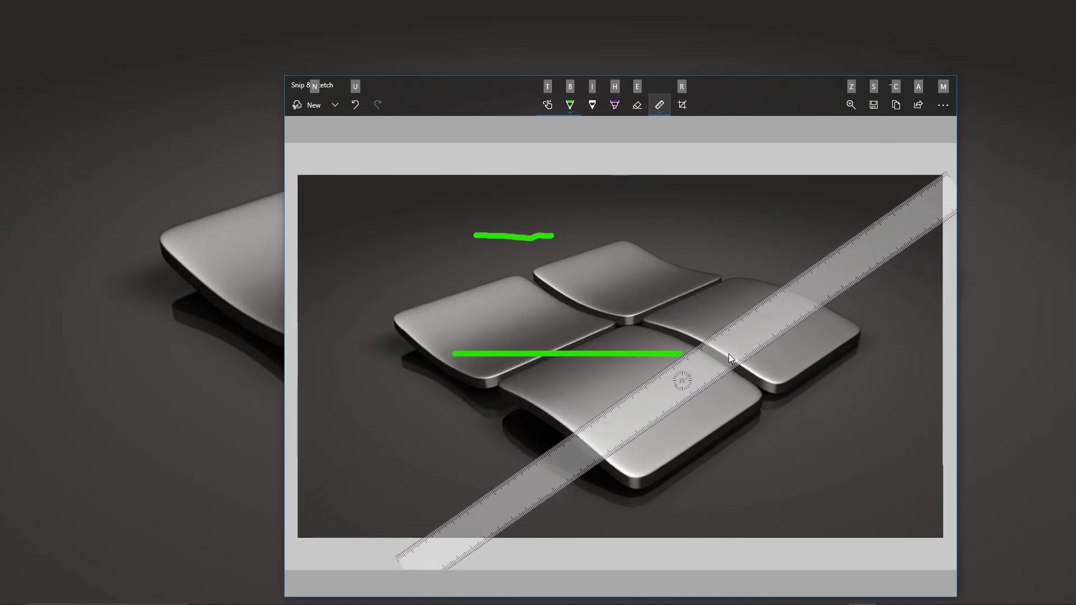
pyautogui.press('alt')
# Set the pen to blue and draw a line along the ruler edge, undoing and redrawing it
pyautogui.click(572, 102)
pyautogui.click(609, 220)
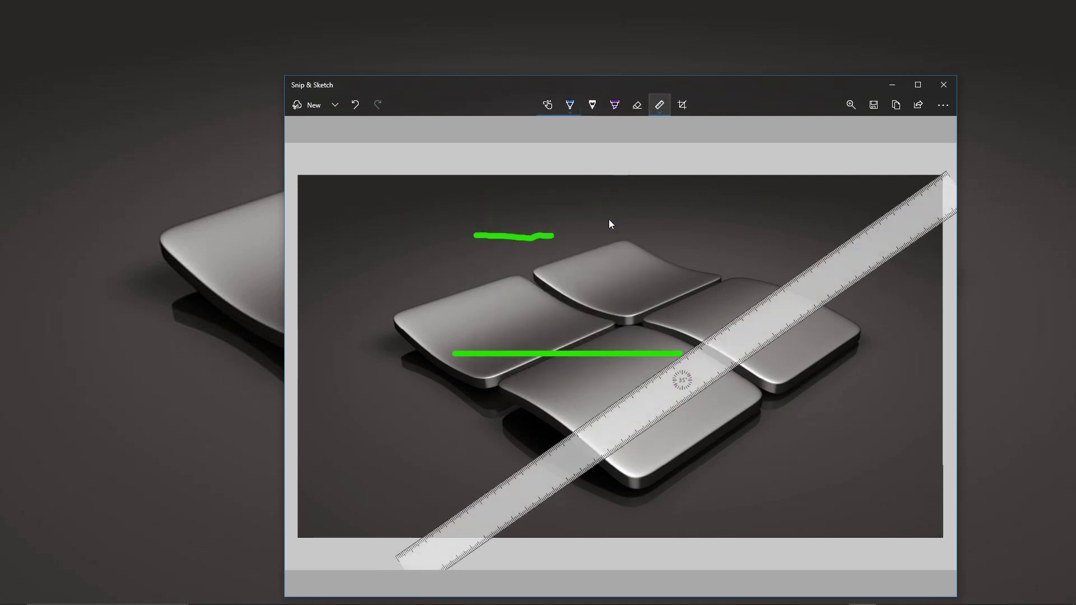
pyautogui.moveTo(686, 358); pyautogui.dragTo(708, 344)
pyautogui.moveTo(692, 347); pyautogui.dragTo(706, 339)
pyautogui.hotkey('ctrl', 'z')
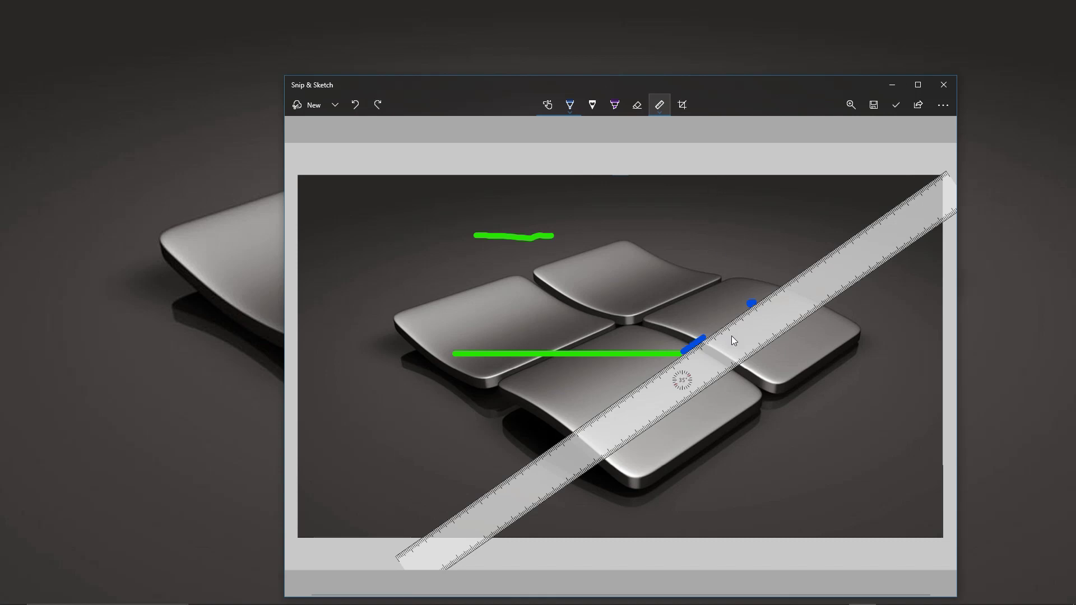
pyautogui.hotkey('ctrl', 'z')
pyautogui.hotkey('ctrl', 'z')
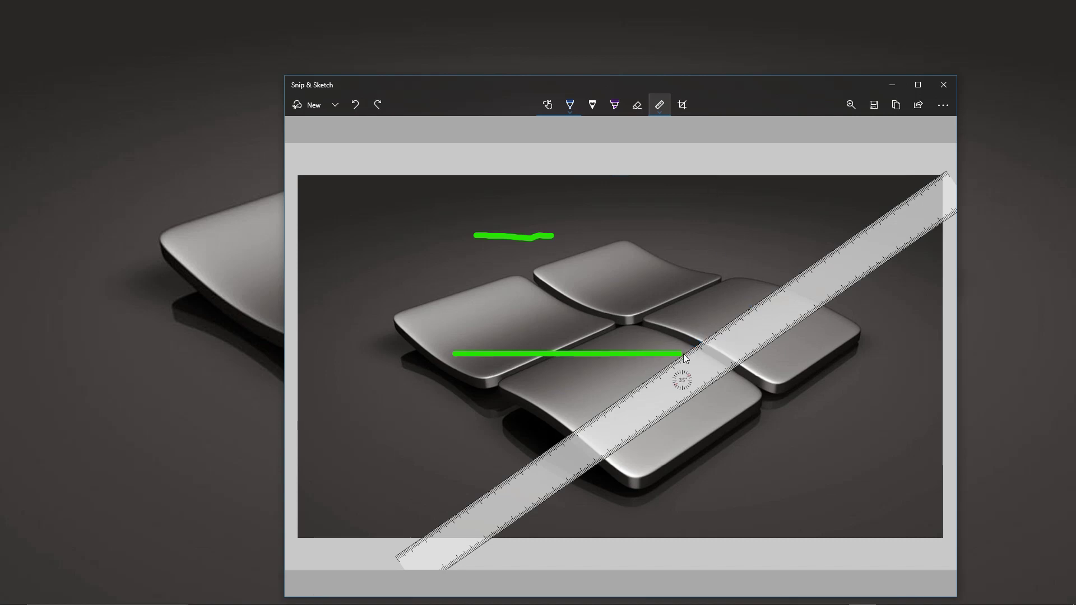
pyautogui.moveTo(683, 353); pyautogui.dragTo(731, 328)
pyautogui.moveTo(791, 289); pyautogui.dragTo(802, 284)
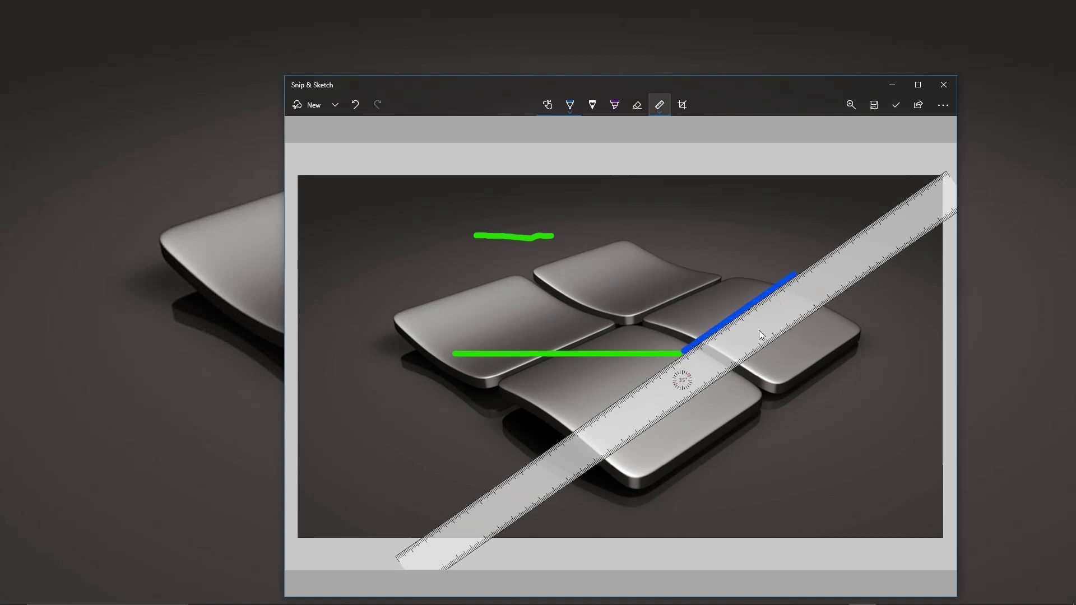
# Swap the ruler for the protractor and draw a blue arc along its edge
pyautogui.click(660, 105)
pyautogui.click(654, 81)
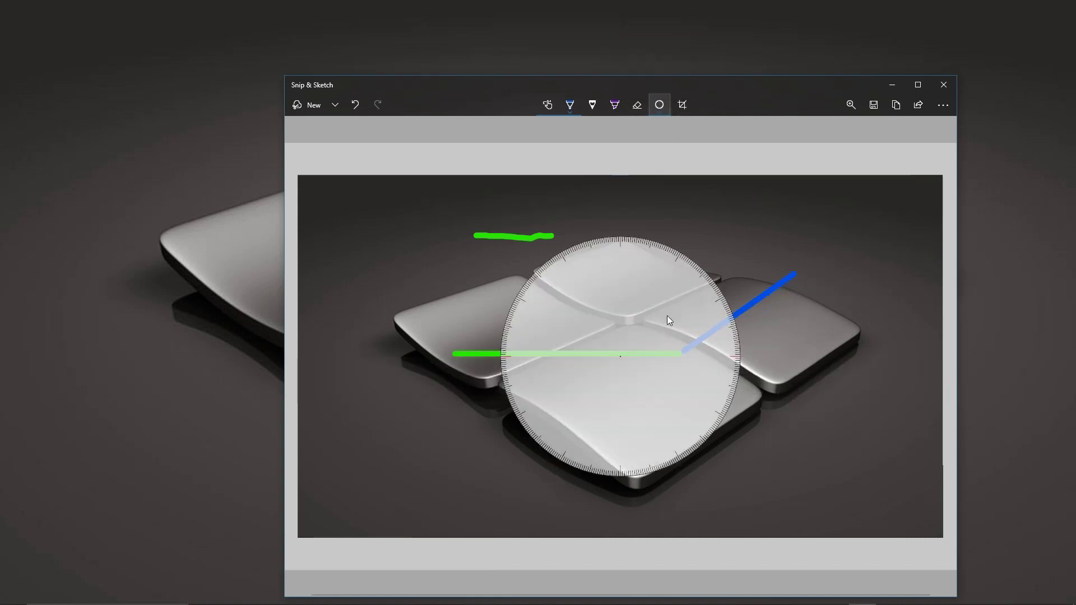
pyautogui.moveTo(614, 240)
pyautogui.mouseDown()
pyautogui.moveTo(634, 238)
pyautogui.moveTo(671, 266)
pyautogui.moveTo(698, 311)
pyautogui.mouseUp()
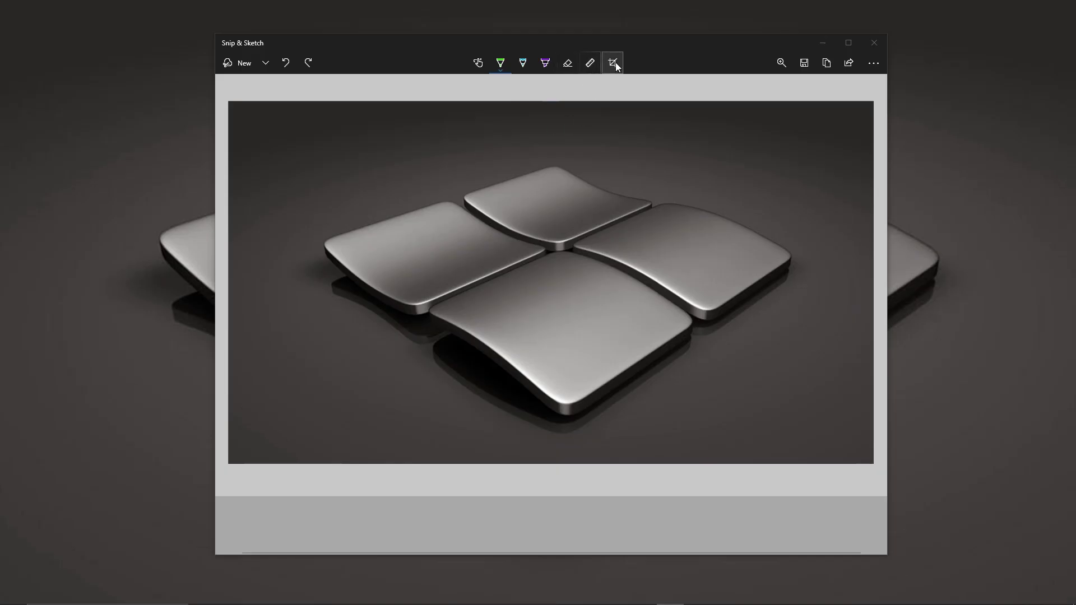
# Crop the snip tighter around the four logo tiles, zooming to 120% to adjust the box
pyautogui.click(615, 65)
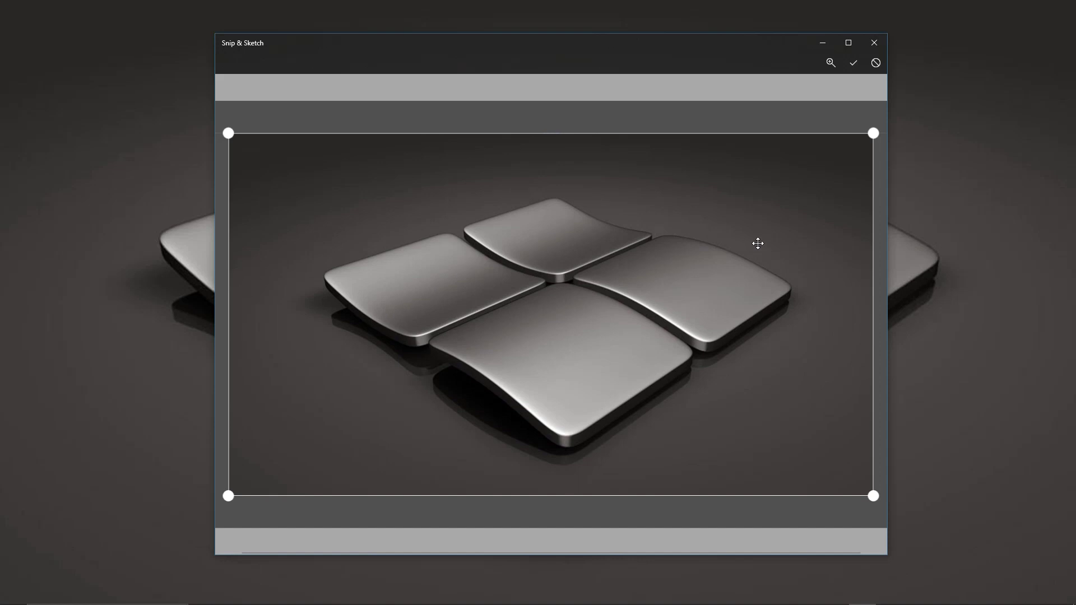
pyautogui.moveTo(874, 133); pyautogui.dragTo(533, 320)
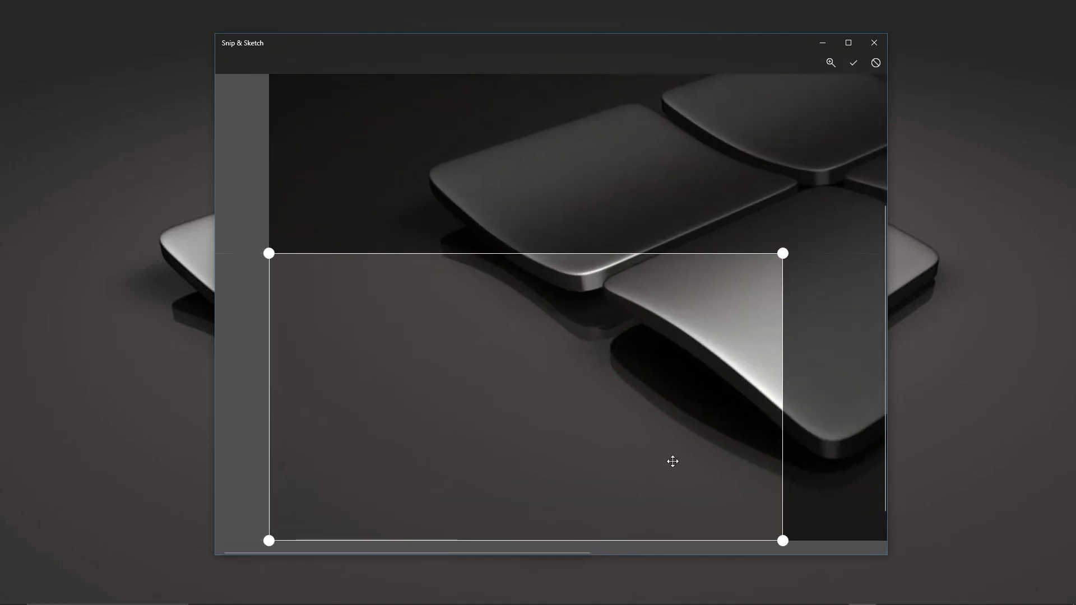
pyautogui.click(831, 66)
pyautogui.moveTo(761, 93); pyautogui.dragTo(718, 97)
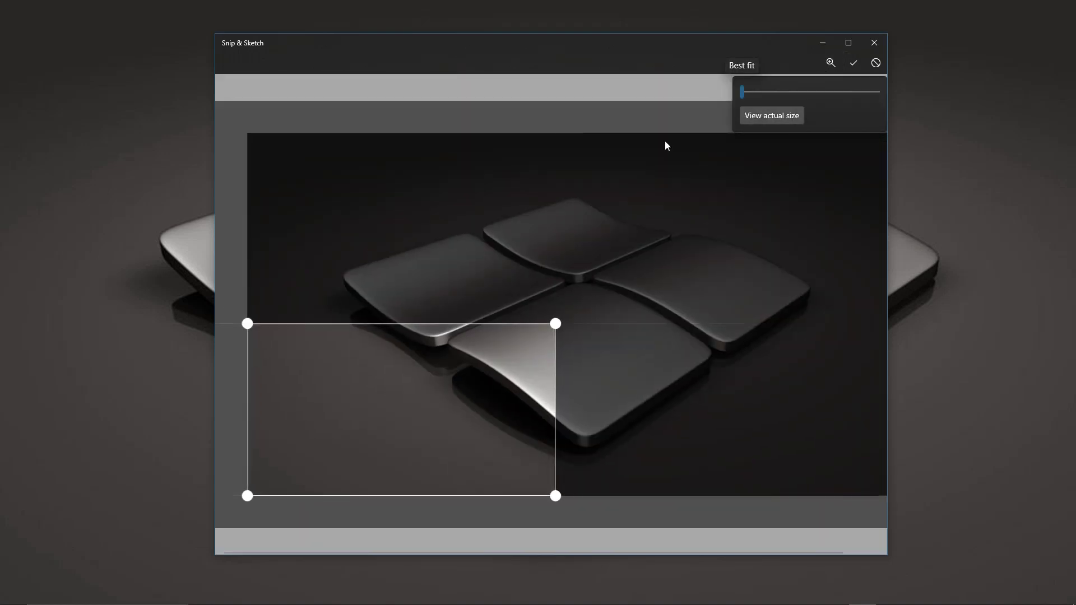
pyautogui.click(558, 317)
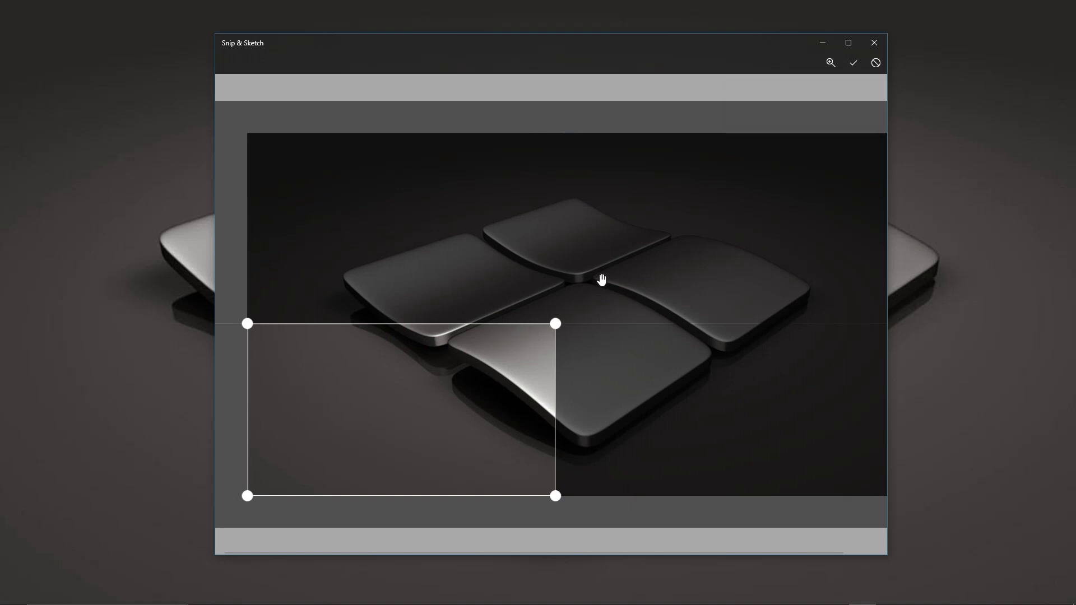
pyautogui.moveTo(525, 333); pyautogui.dragTo(648, 229)
pyautogui.scroll(3, 681, 344)
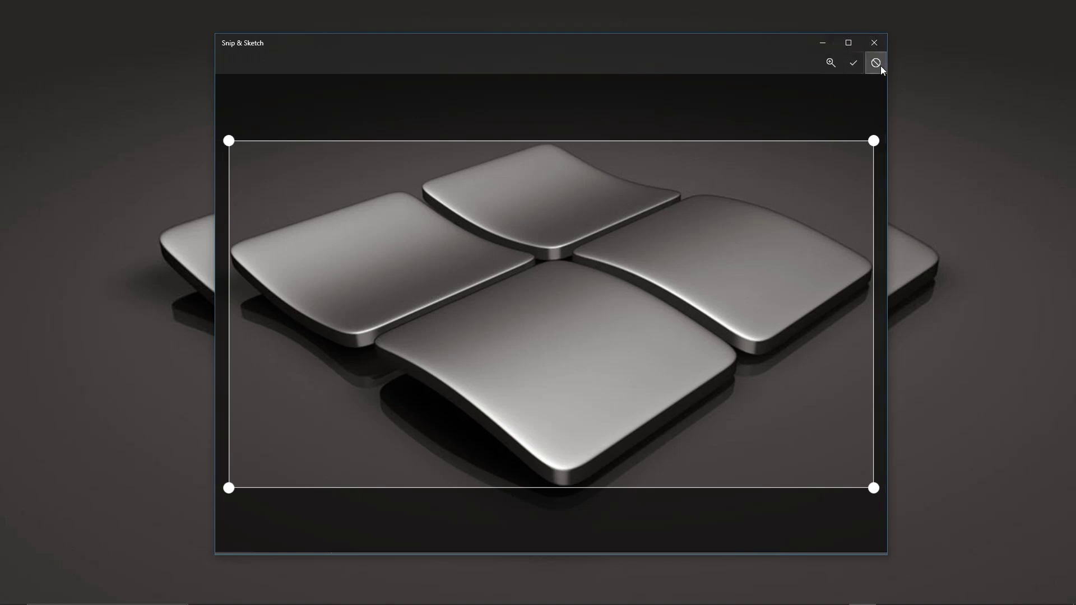
pyautogui.click(852, 64)
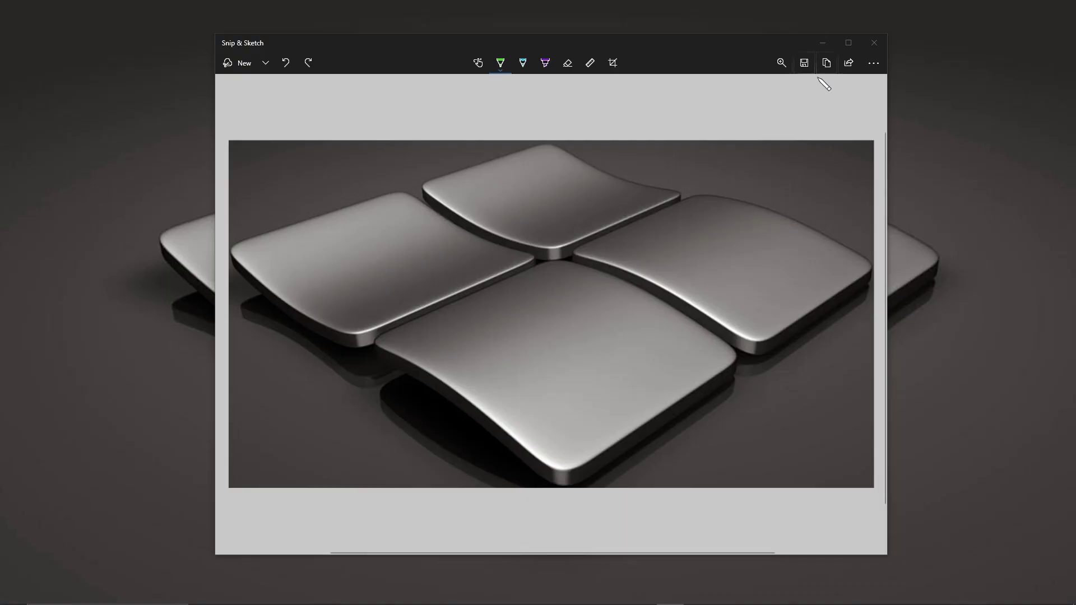
# View the cropped logo snip at actual size and copy it to the clipboard
pyautogui.click(781, 63)
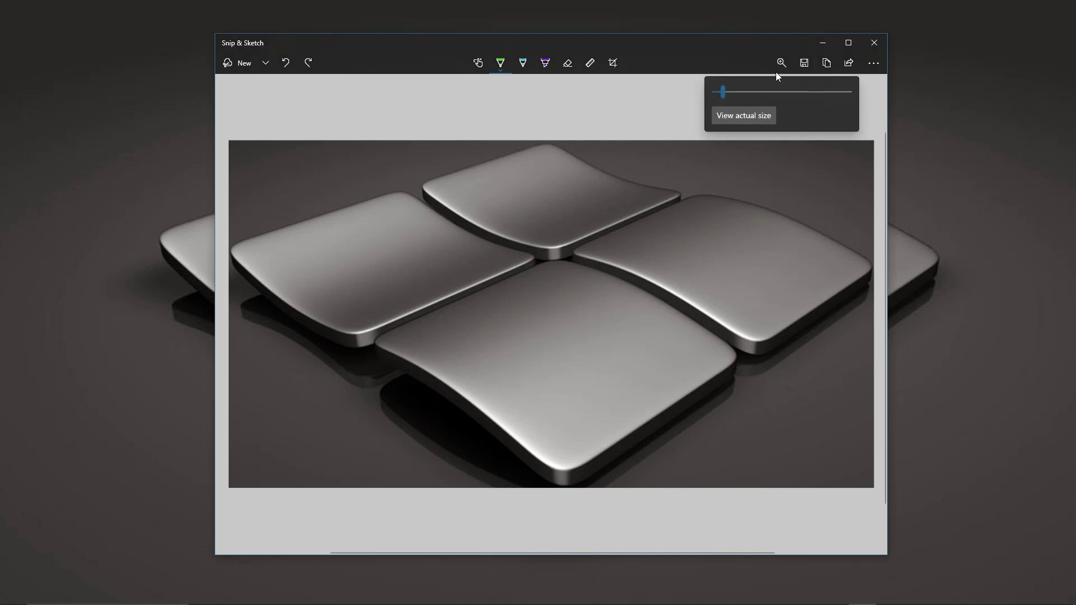
pyautogui.moveTo(723, 93)
pyautogui.mouseDown()
pyautogui.moveTo(776, 93)
pyautogui.moveTo(716, 92)
pyautogui.mouseUp()
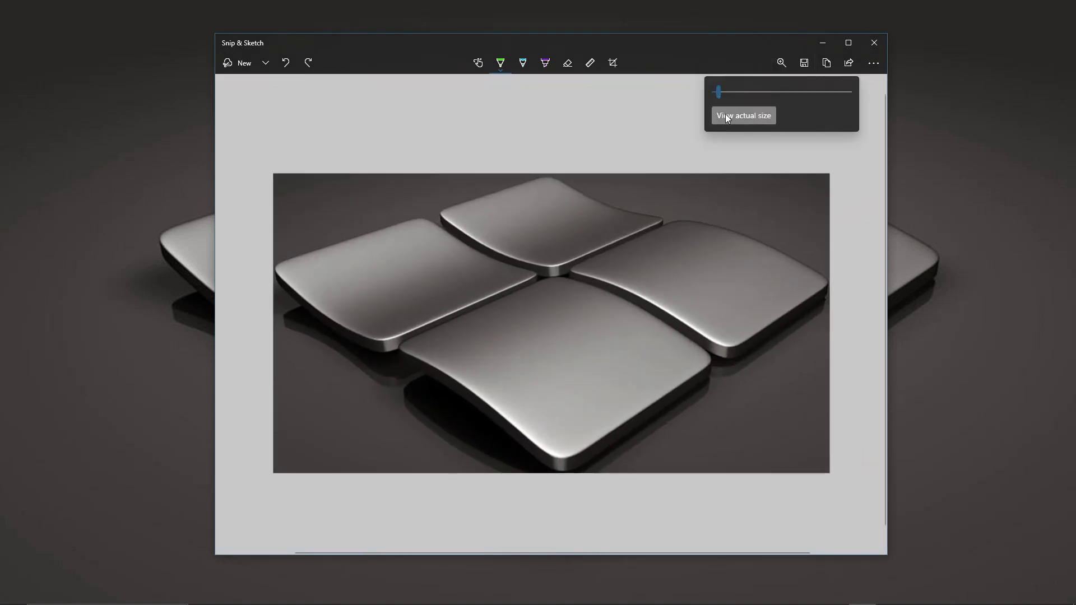
pyautogui.click(725, 115)
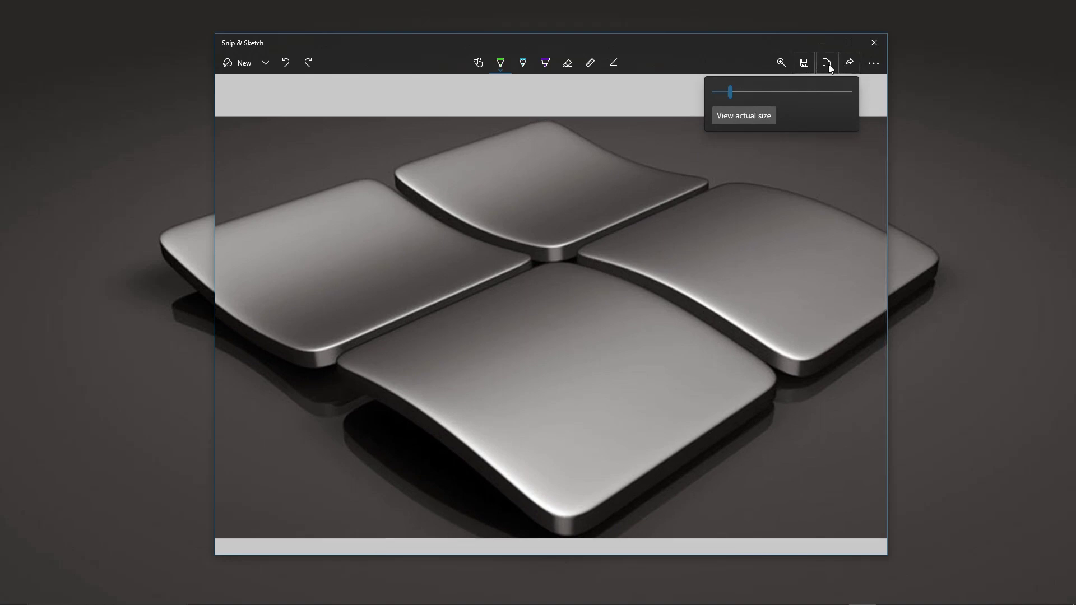
pyautogui.click(745, 54)
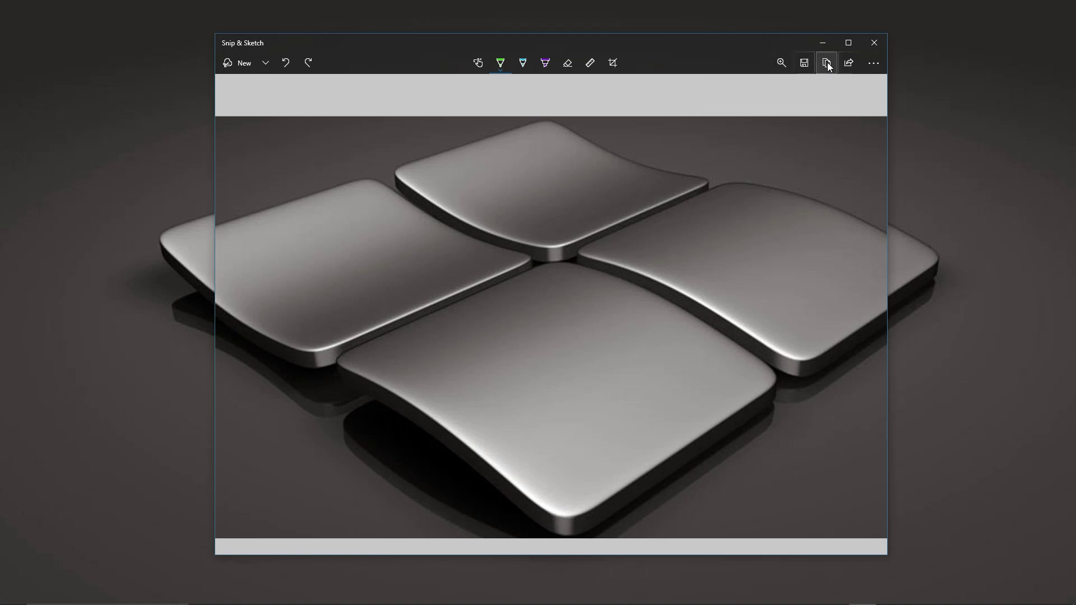
pyautogui.click(748, 105)
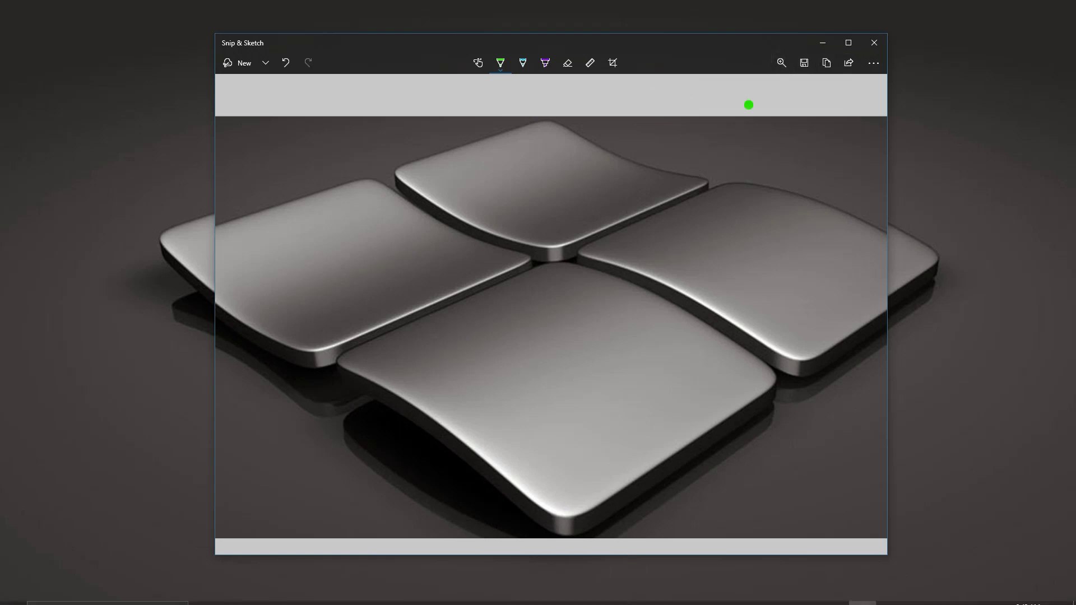
pyautogui.moveTo(628, 596)
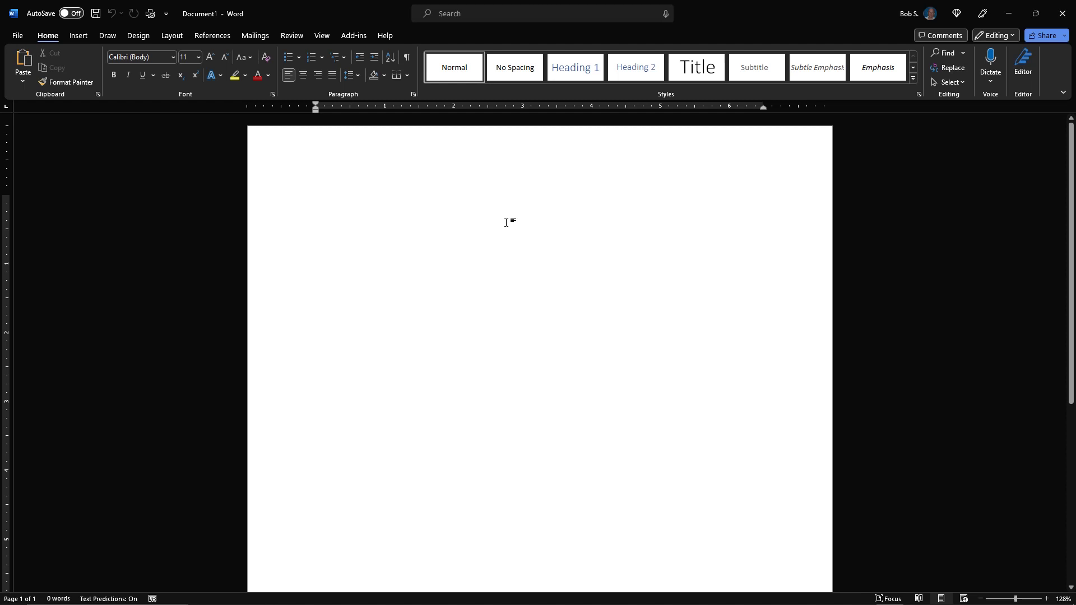
# Paste the cropped logo snip into Word's Document1 with Ctrl+V
pyautogui.hotkey('ctrl', 'v')
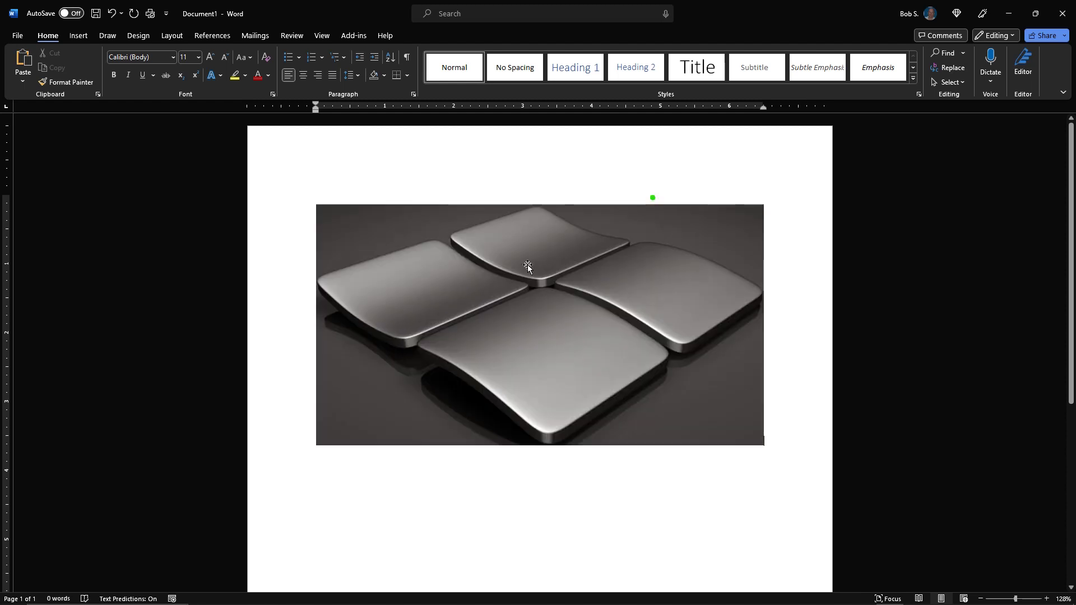
pyautogui.moveTo(16, 598)
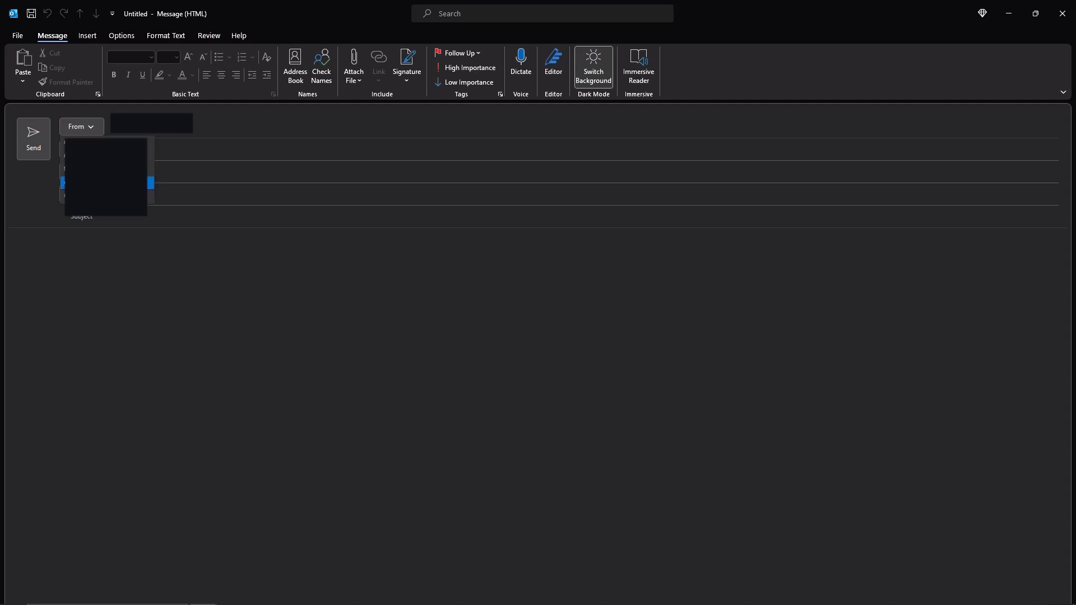
# Paste the Windows-logo snip from clipboard history into the Outlook message and shrink it
pyautogui.click(145, 247)
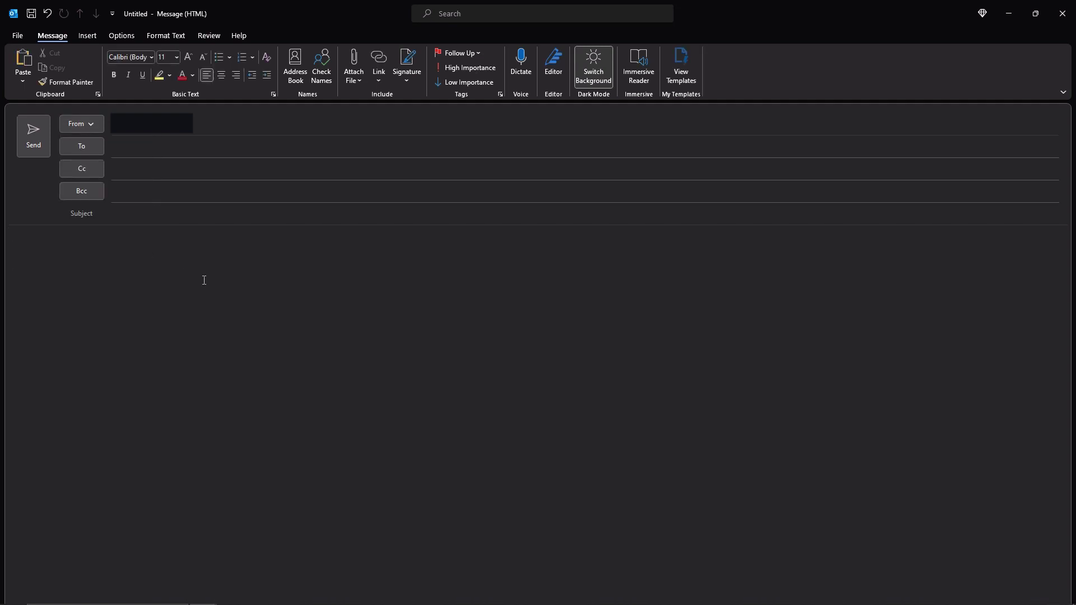
pyautogui.press('super+v')
pyautogui.click(124, 304)
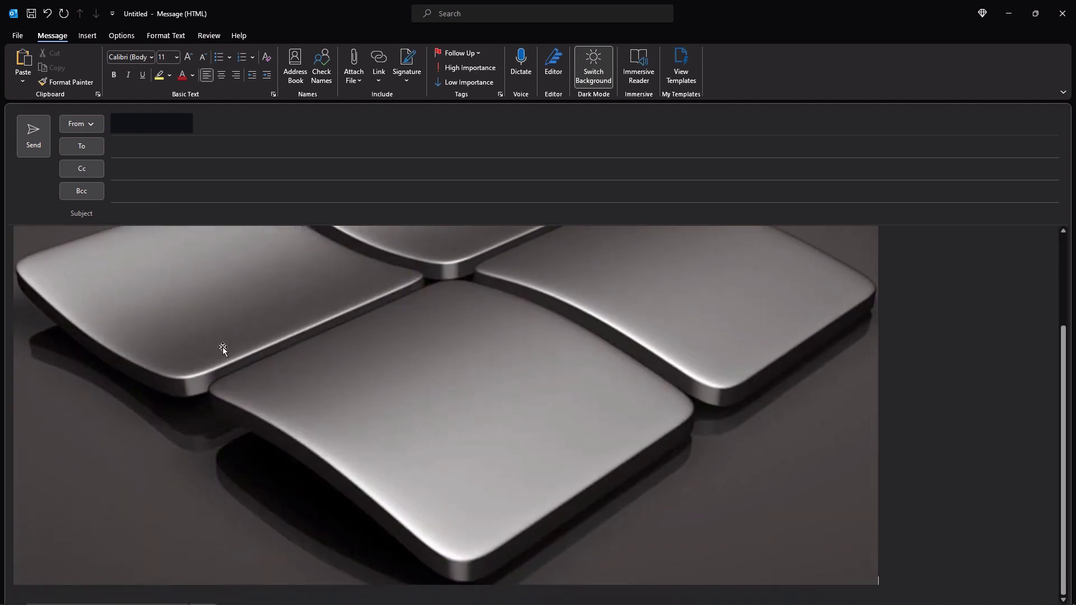
pyautogui.scroll(2, 533, 313)
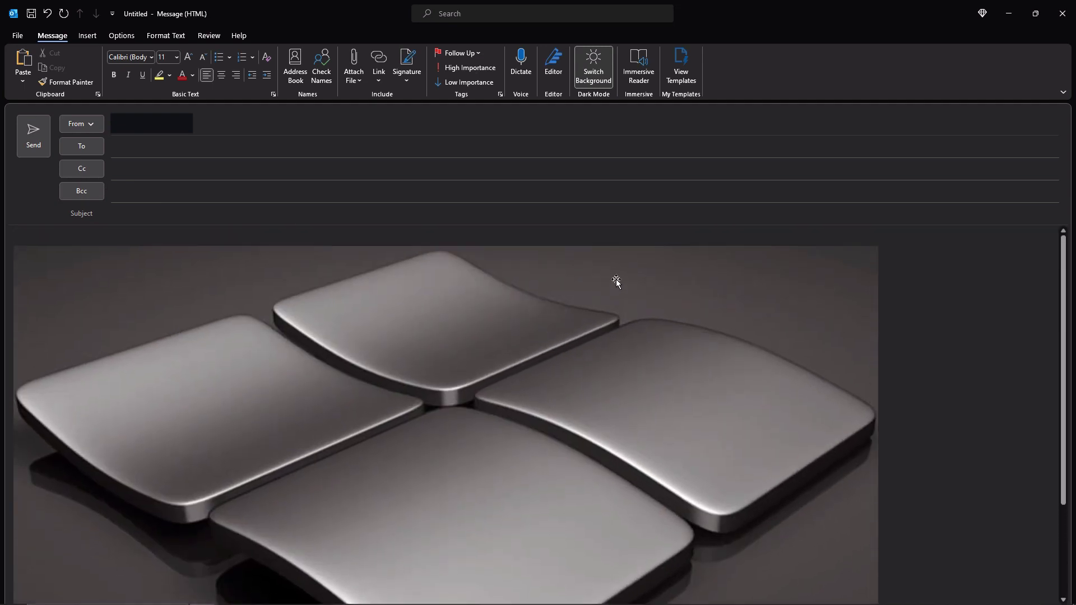
pyautogui.click(516, 293)
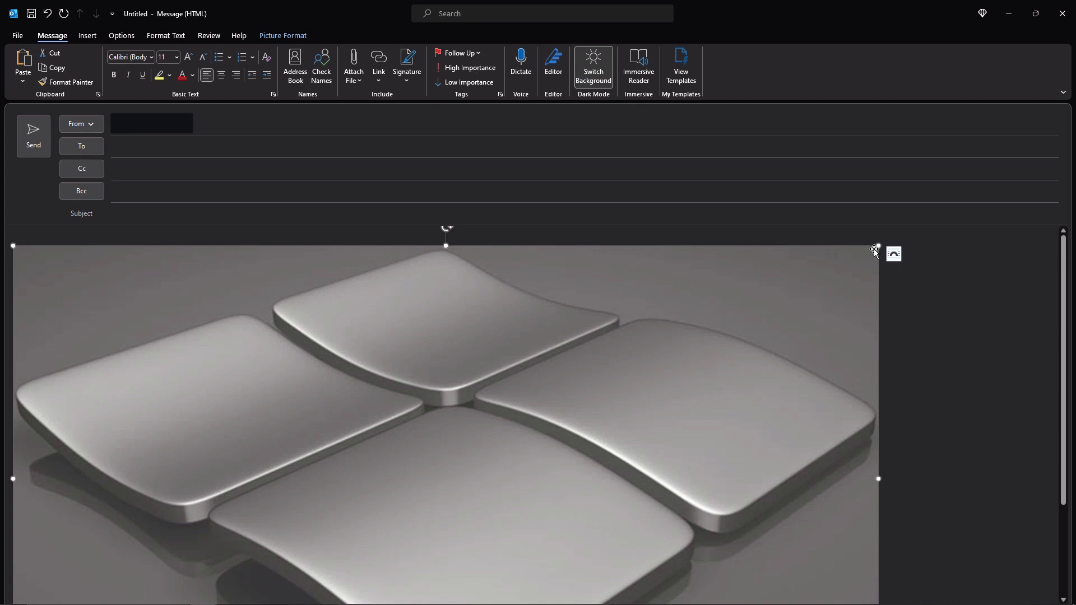
pyautogui.moveTo(878, 246); pyautogui.dragTo(323, 499)
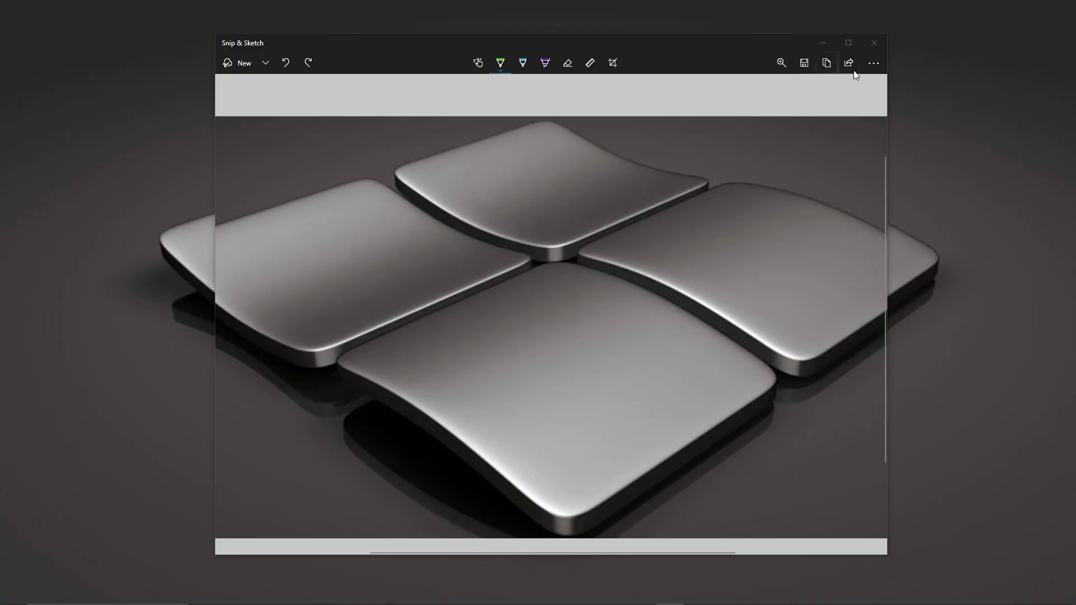
pyautogui.click(853, 63)
pyautogui.click(872, 66)
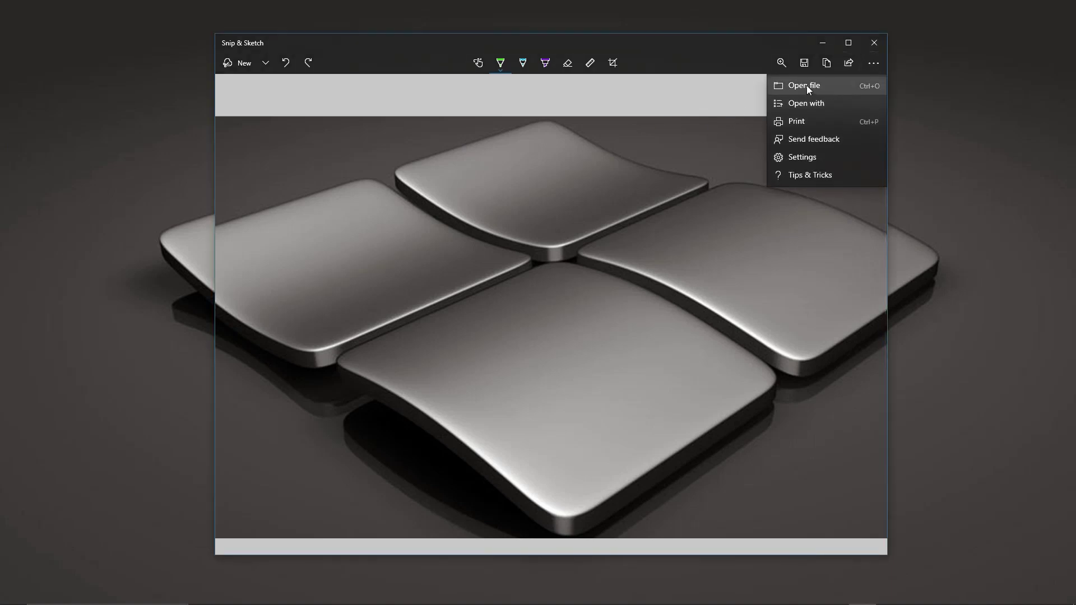
pyautogui.click(802, 104)
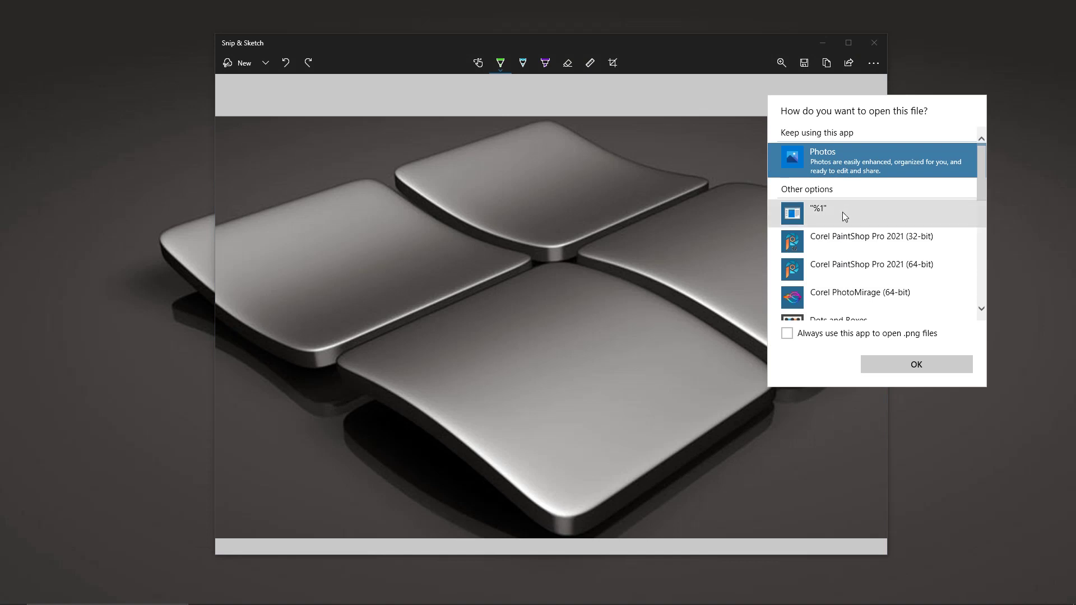
pyautogui.click(892, 365)
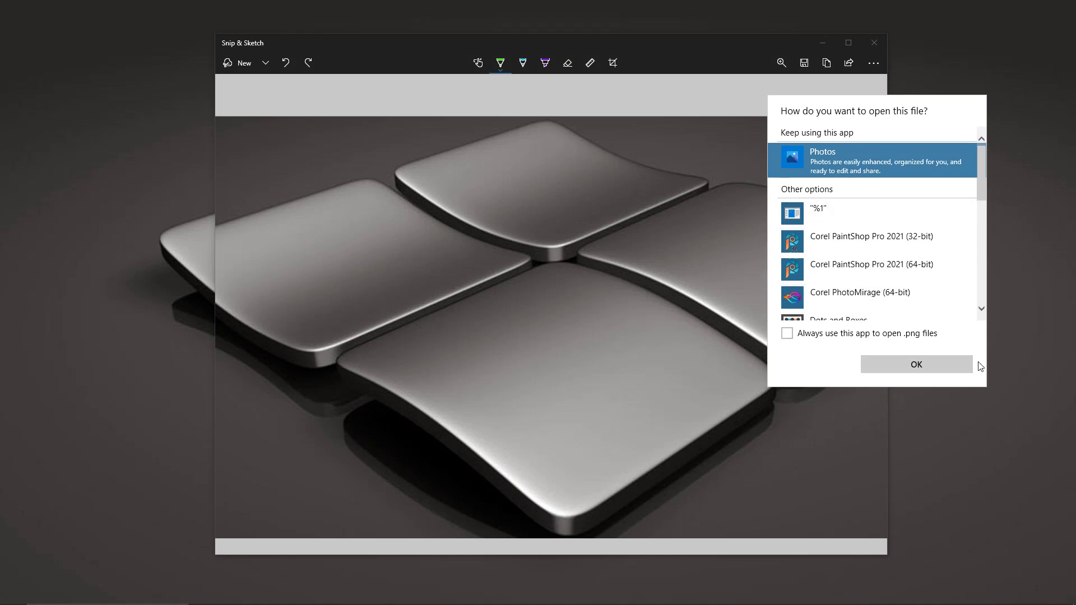
pyautogui.click(874, 63)
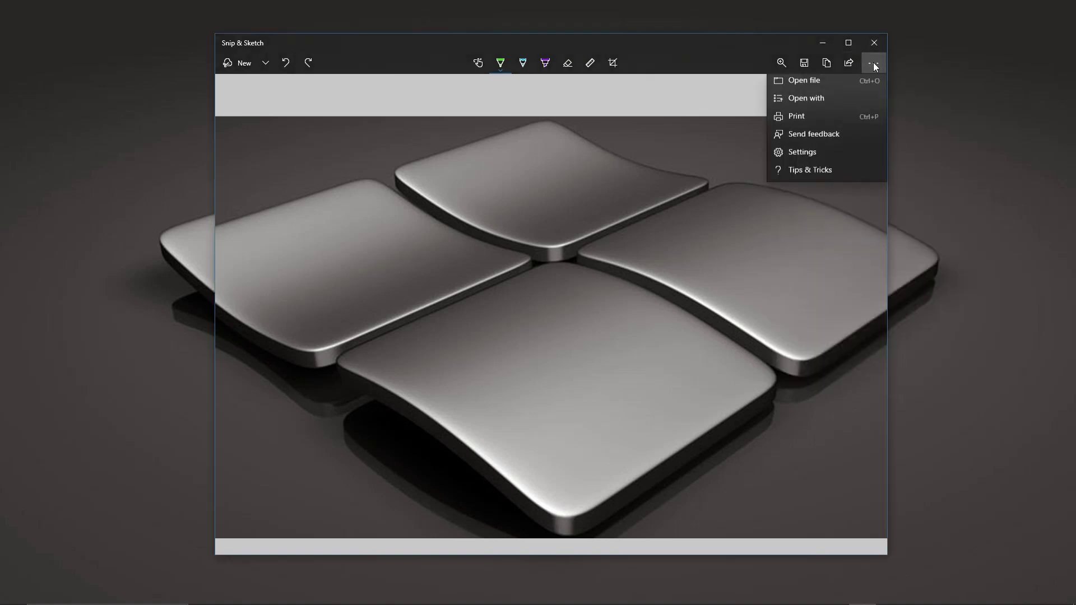
pyautogui.click(796, 122)
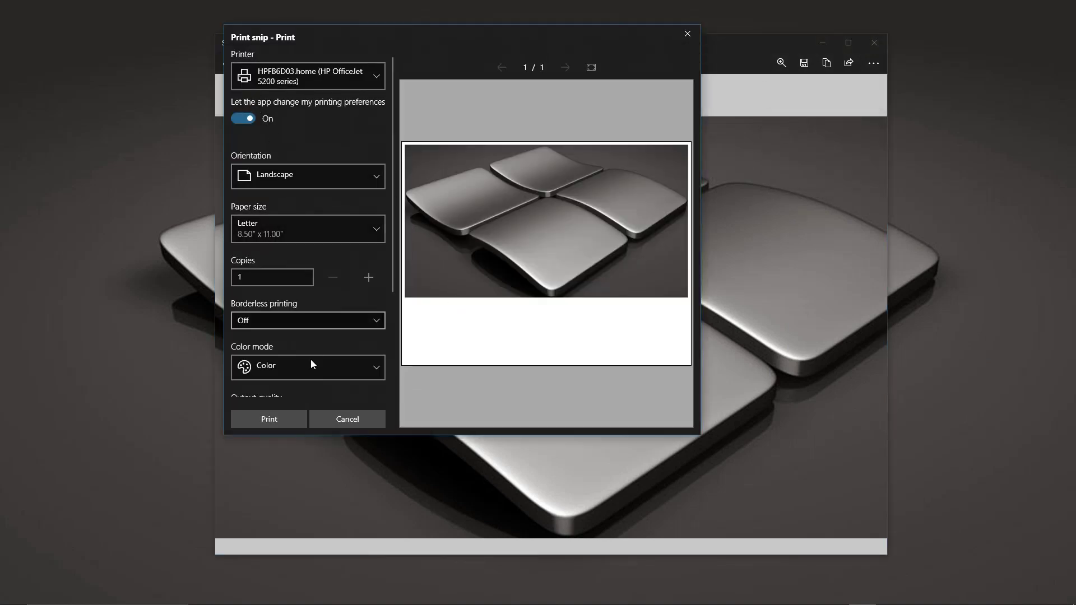
pyautogui.click(343, 419)
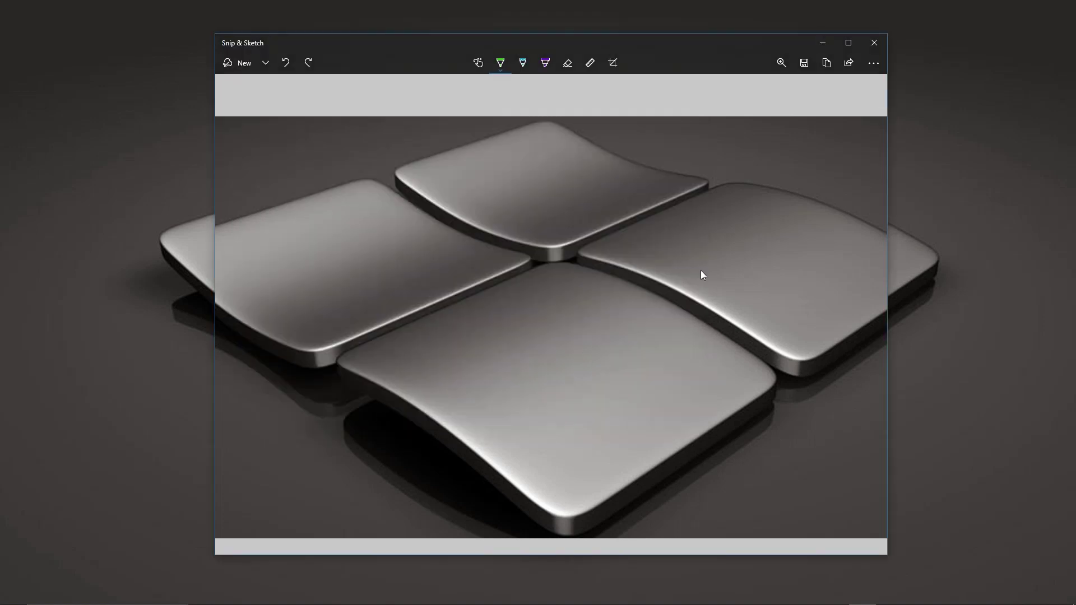
pyautogui.click(873, 65)
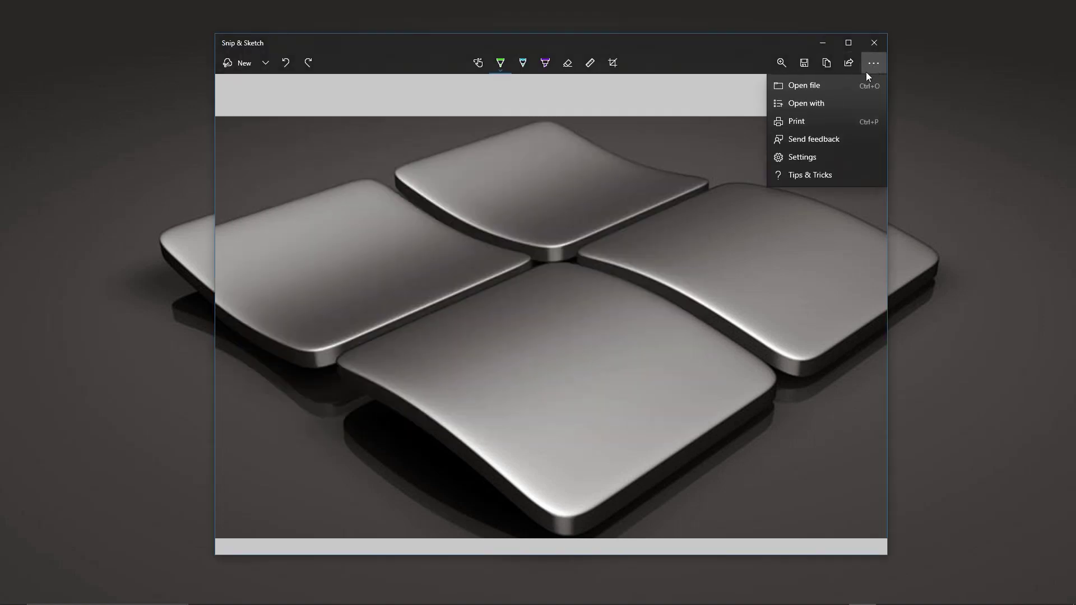
pyautogui.click(813, 157)
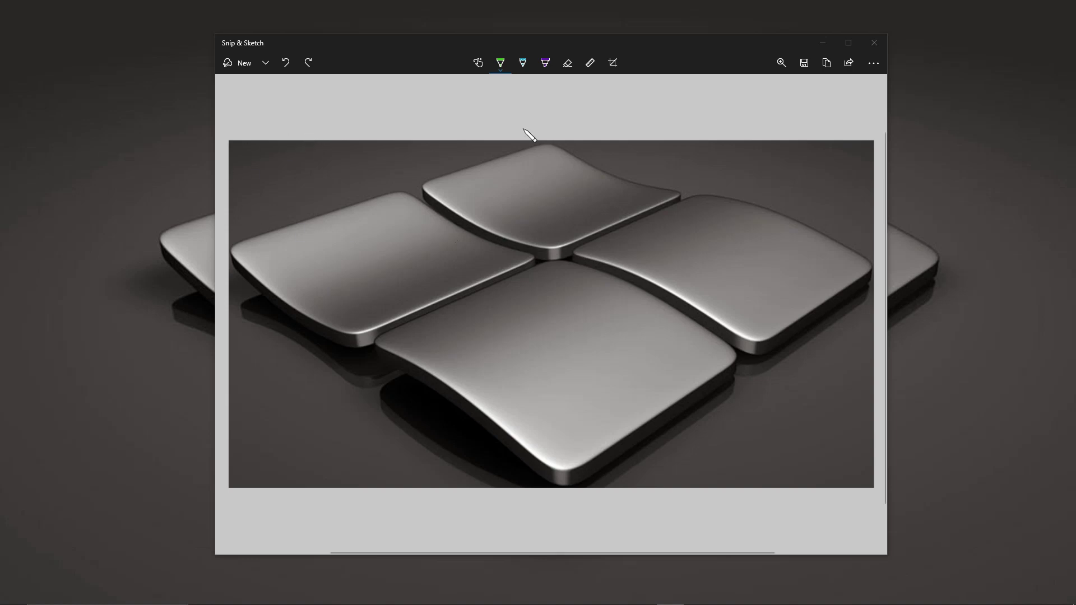
# Capture a rectangular snip of the logo's centre, move its window aside, and show the snip delay options
pyautogui.click(243, 64)
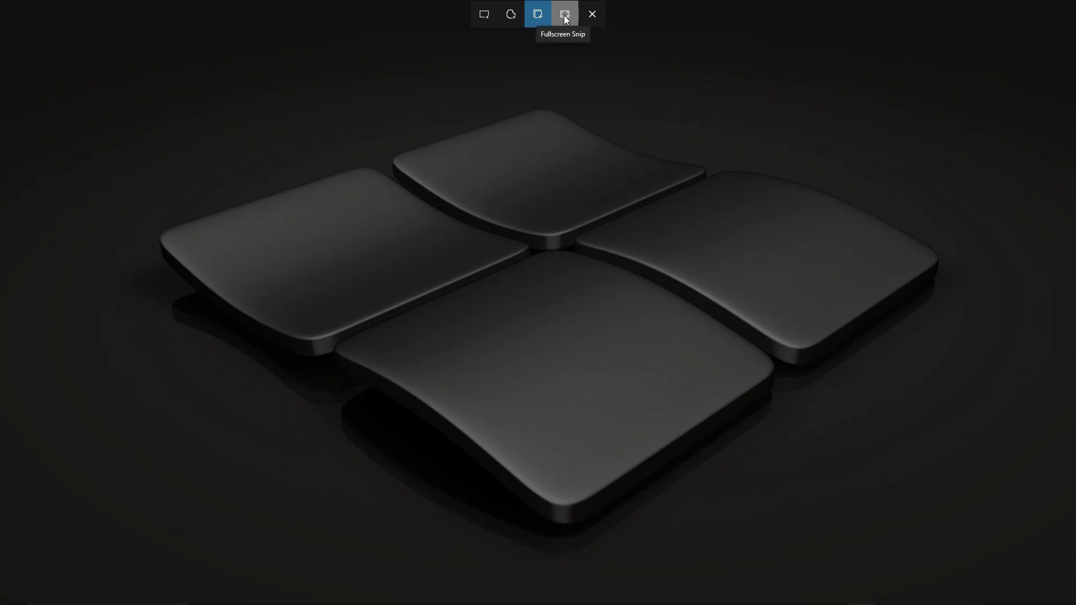
pyautogui.click(485, 17)
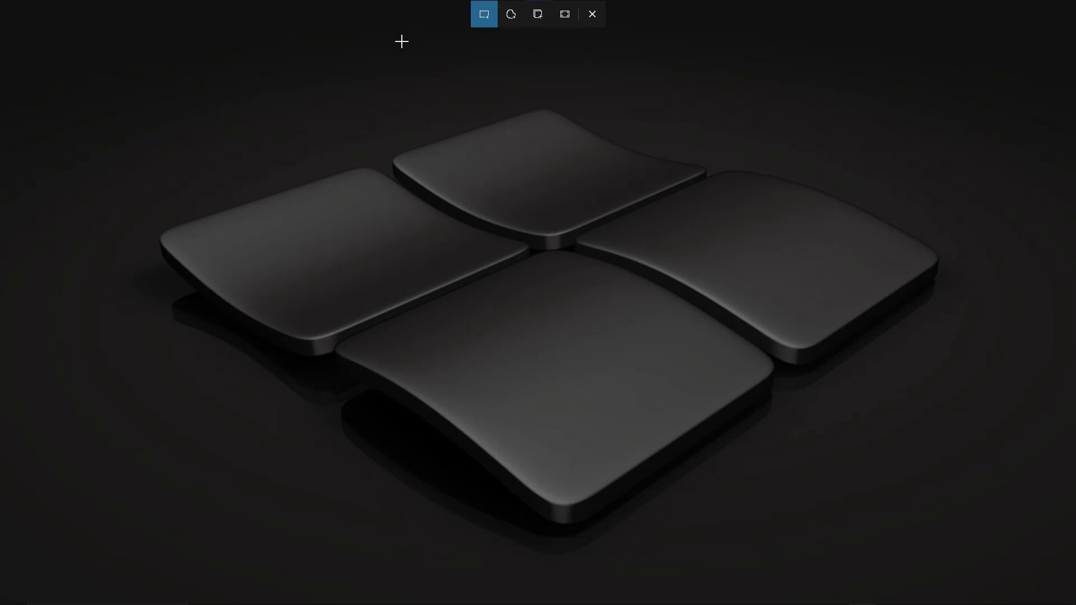
pyautogui.moveTo(401, 41)
pyautogui.mouseDown()
pyautogui.moveTo(703, 218)
pyautogui.moveTo(742, 308)
pyautogui.mouseUp()
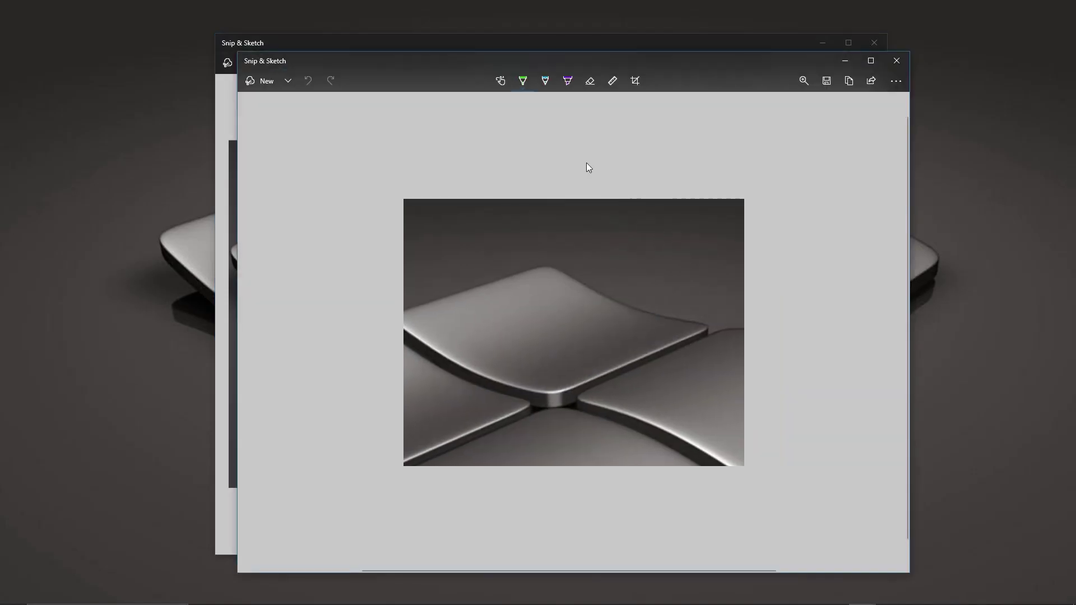
pyautogui.moveTo(466, 67)
pyautogui.mouseDown()
pyautogui.moveTo(526, 76)
pyautogui.moveTo(764, 63)
pyautogui.mouseUp()
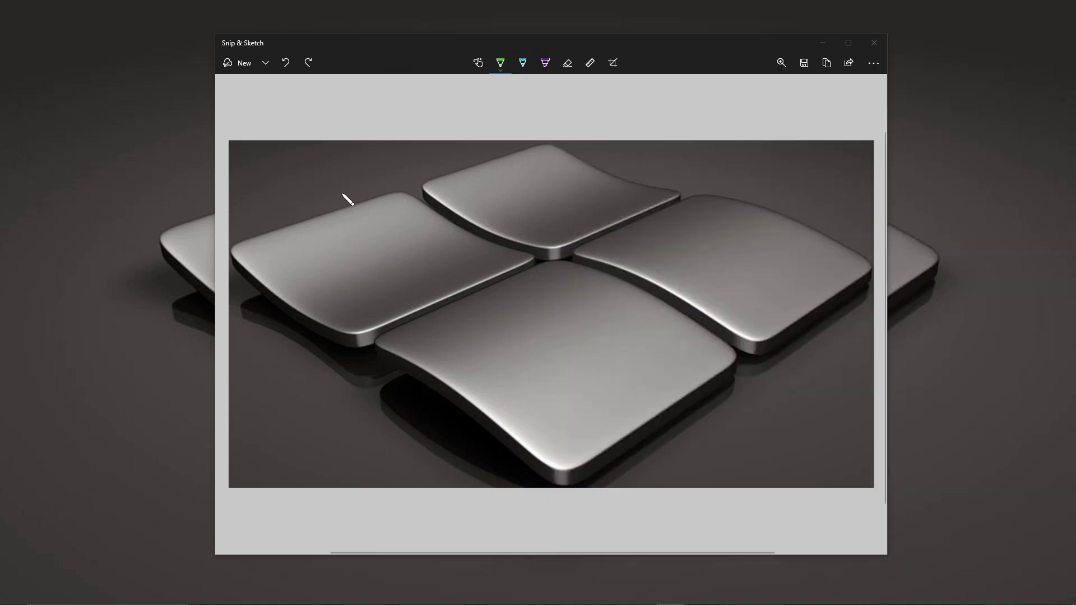
pyautogui.click(266, 63)
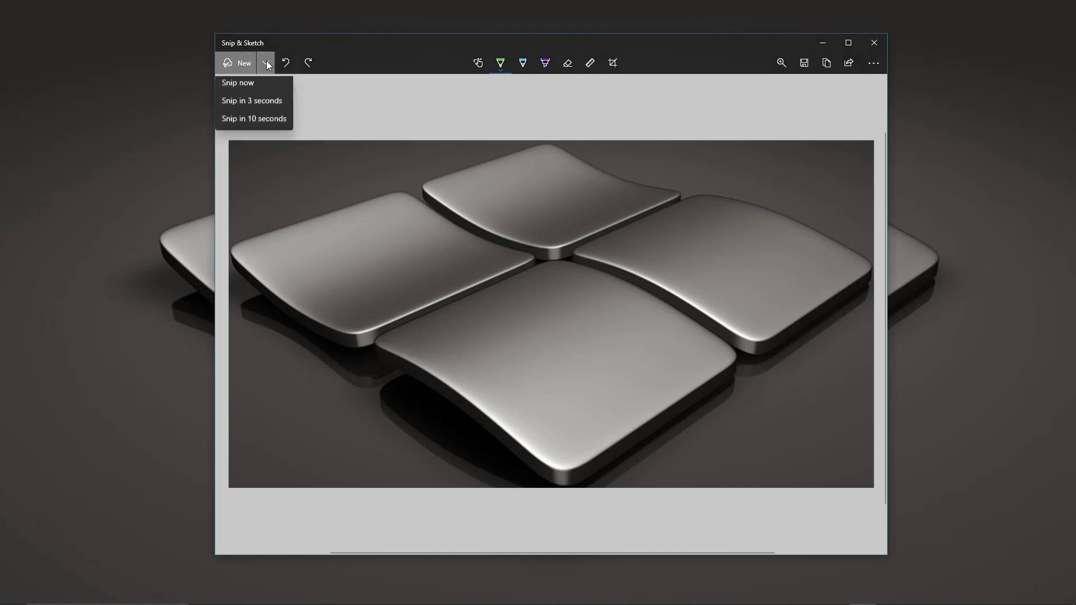
# Take an immediate new snip, then close its window with Don't save
pyautogui.click(245, 87)
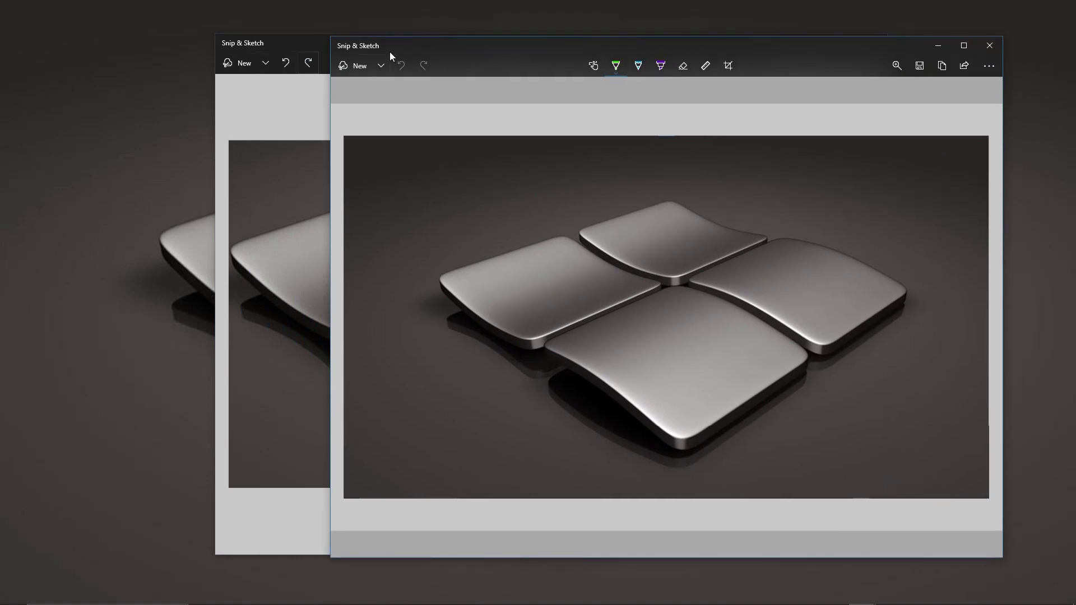
pyautogui.moveTo(389, 52)
pyautogui.mouseDown()
pyautogui.moveTo(425, 117)
pyautogui.moveTo(421, 365)
pyautogui.mouseUp()
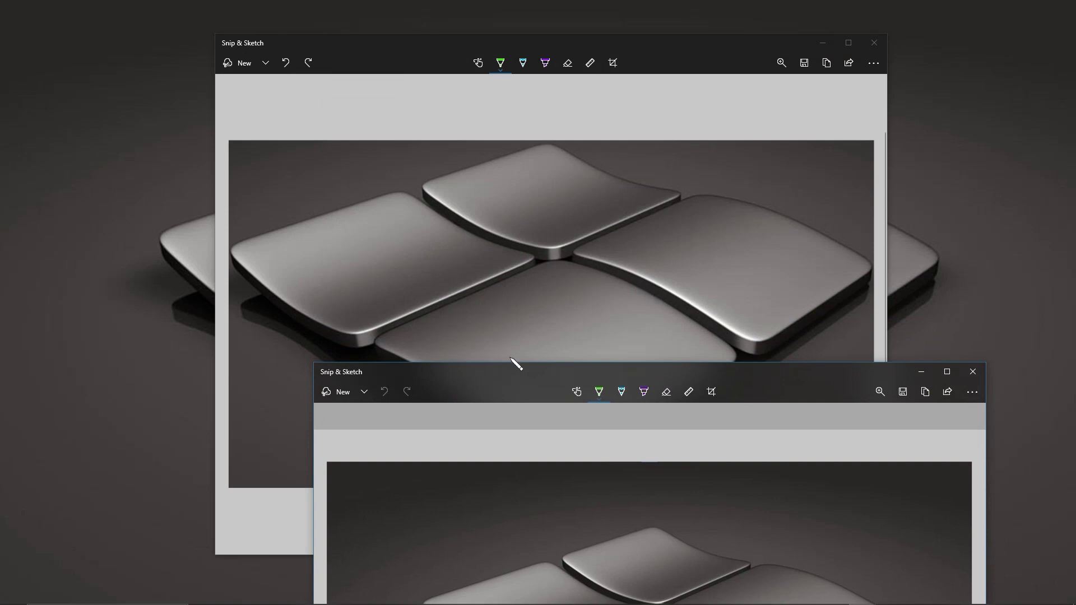
pyautogui.moveTo(519, 375); pyautogui.dragTo(533, 71)
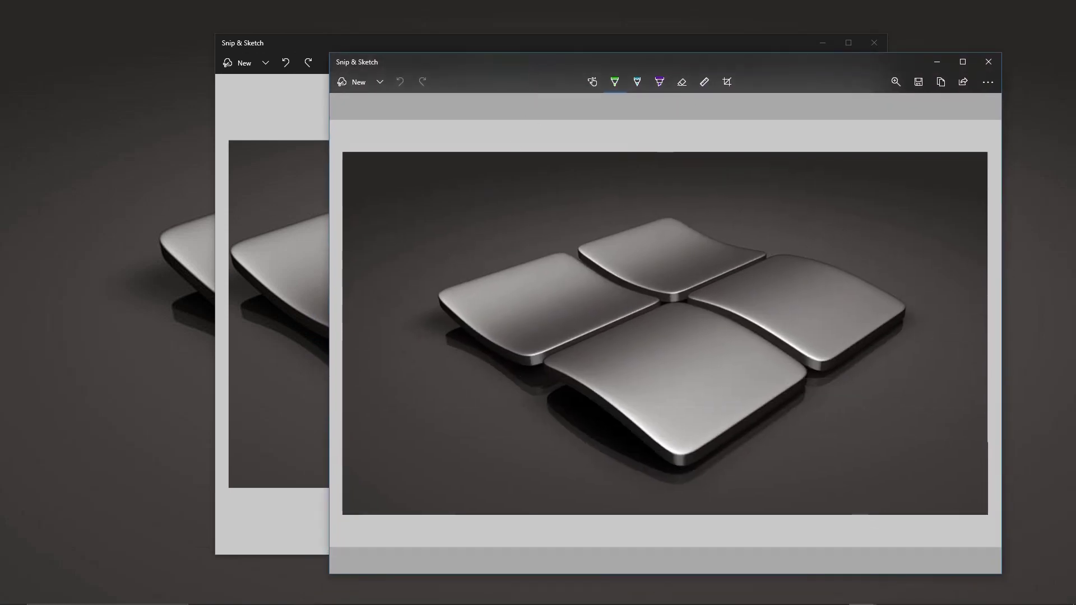
pyautogui.click(158, 202)
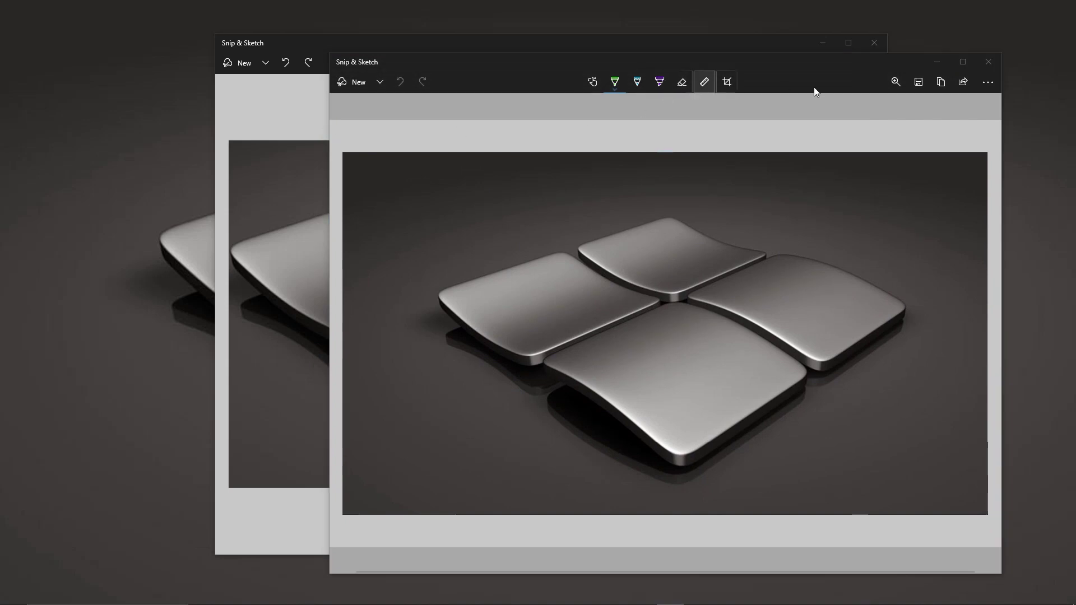
pyautogui.click(986, 62)
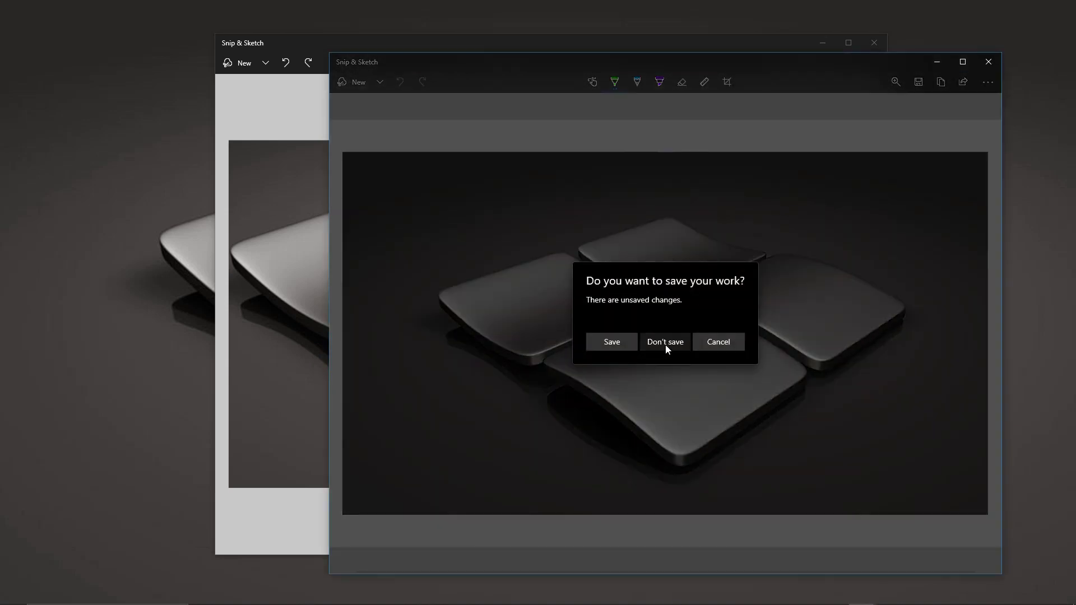
pyautogui.click(665, 344)
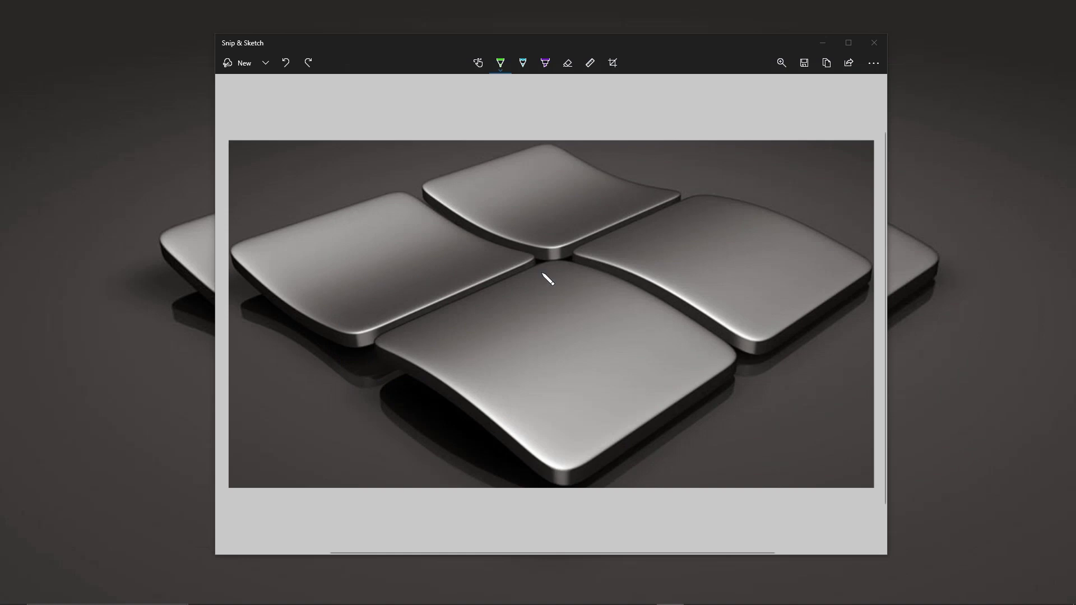
# Bring the original logo snip back on screen and dismiss the snip timing choices
pyautogui.click(266, 63)
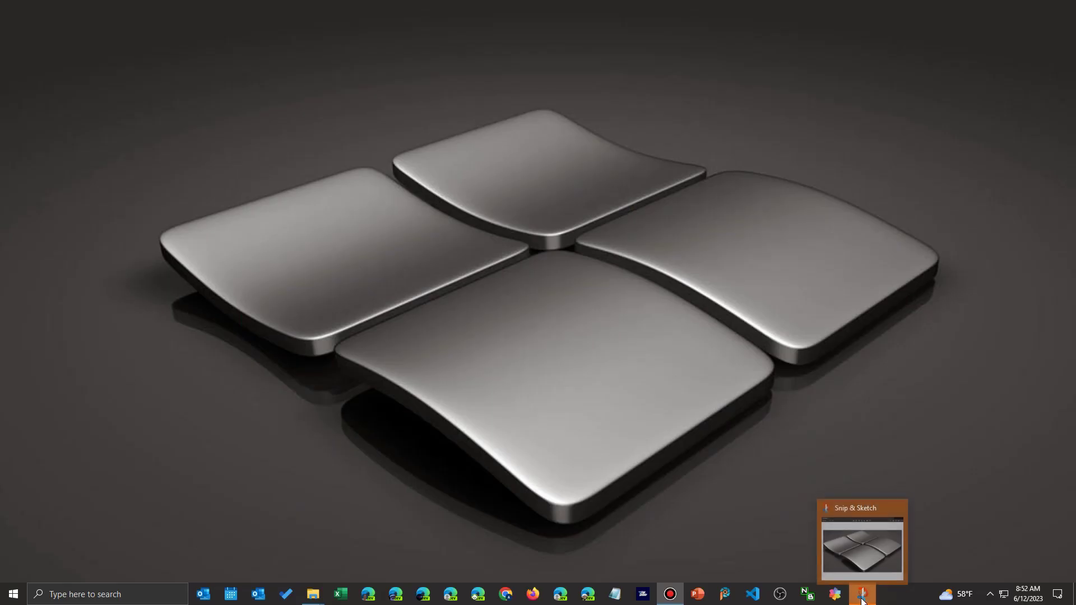
pyautogui.click(862, 596)
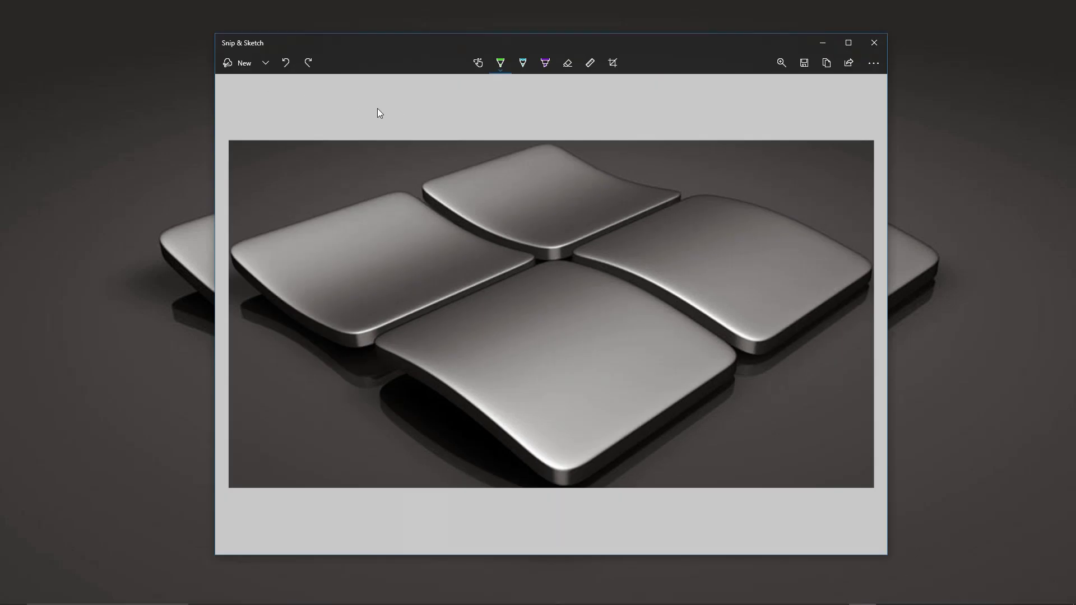
pyautogui.click(266, 62)
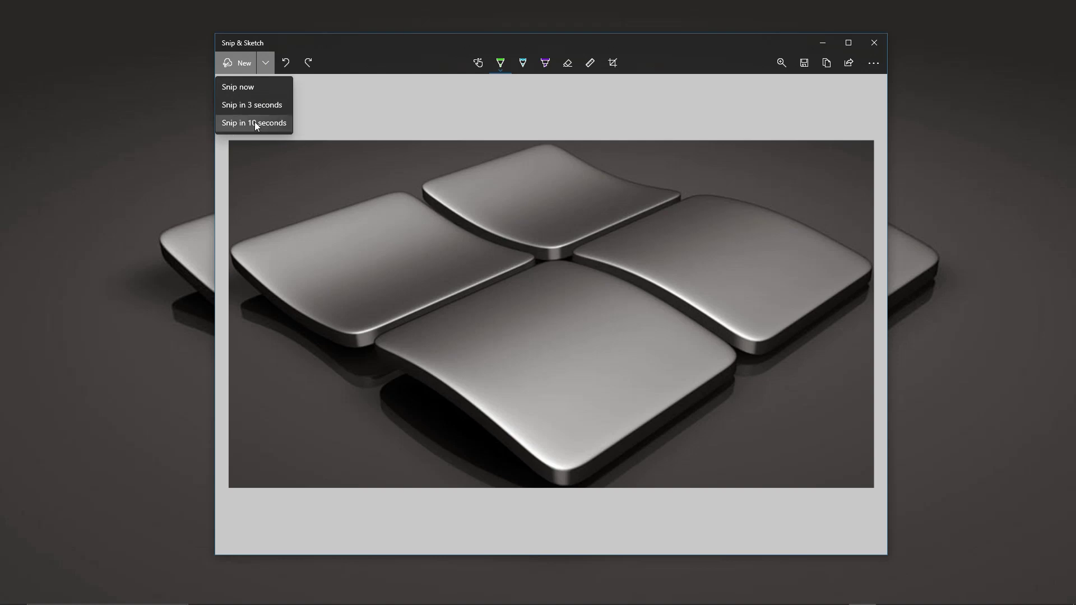
pyautogui.click(643, 127)
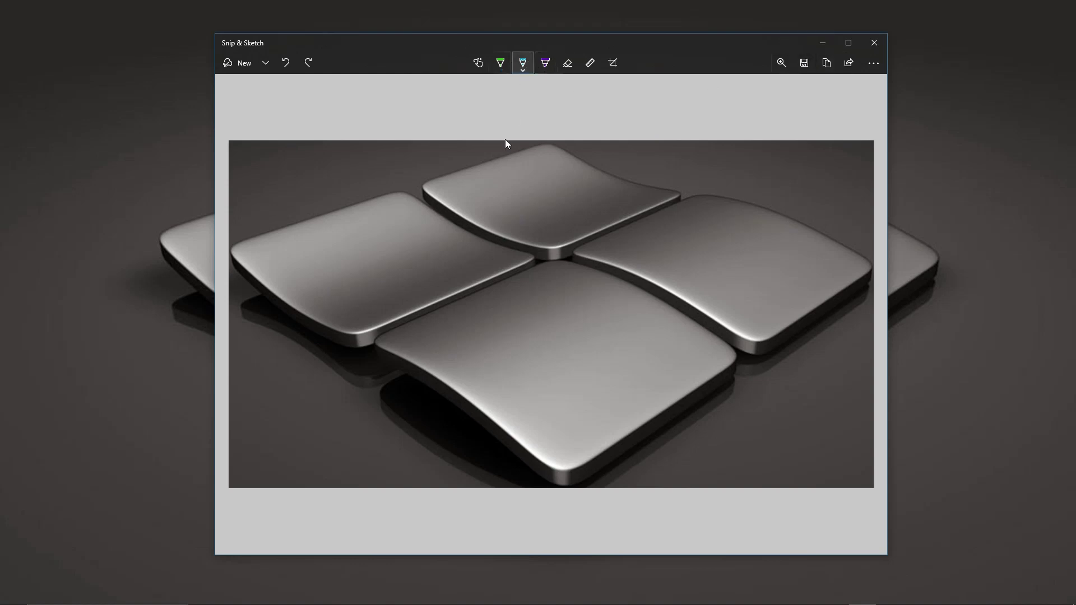
# Draw a light blue curve and two purple strokes across the logo tiles, then save
pyautogui.moveTo(513, 193)
pyautogui.mouseDown()
pyautogui.moveTo(521, 352)
pyautogui.moveTo(384, 281)
pyautogui.mouseUp()
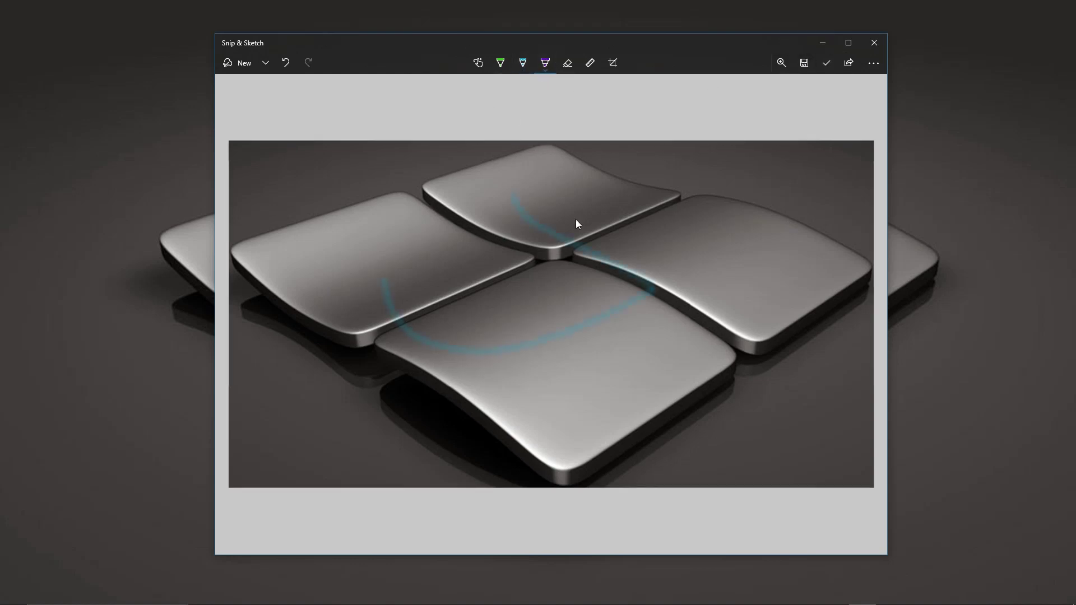
pyautogui.moveTo(666, 233); pyautogui.dragTo(754, 301)
pyautogui.moveTo(284, 322); pyautogui.dragTo(391, 381)
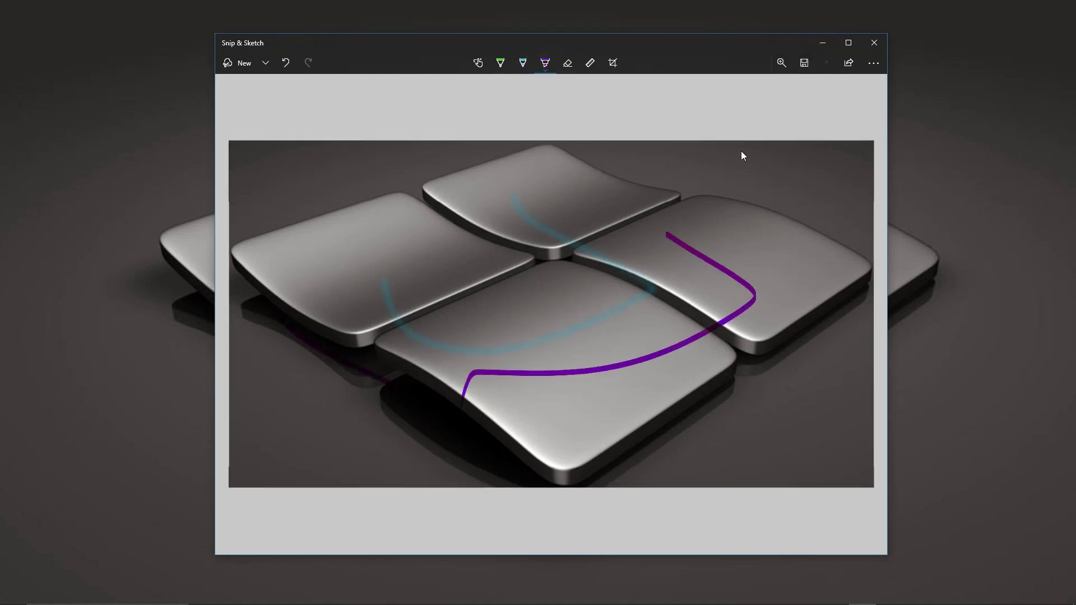
pyautogui.click(805, 63)
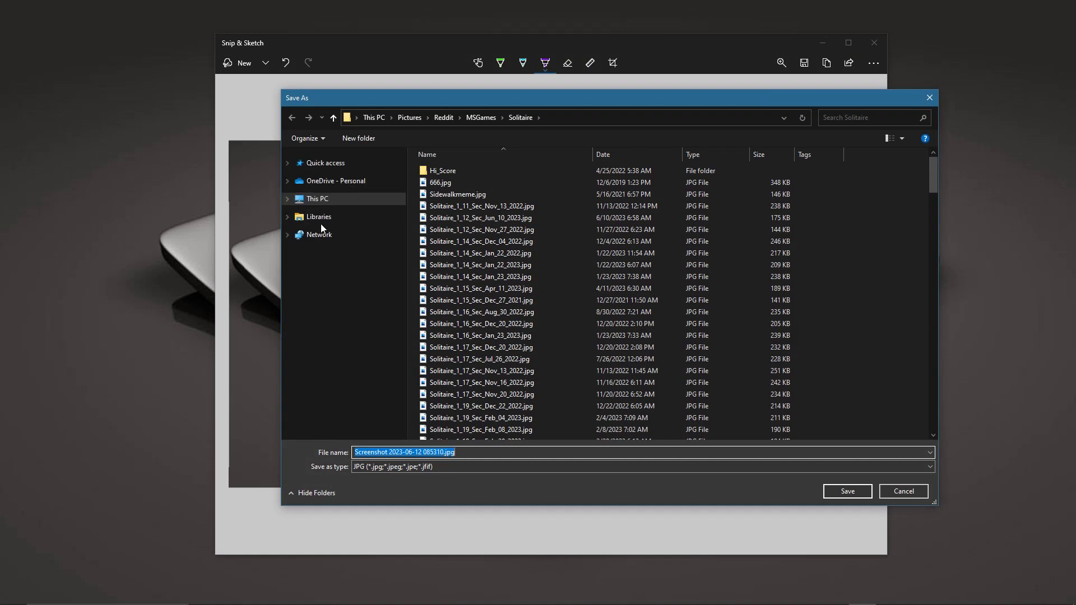
# Browse the Save As dialog to This PC for Screenshot 2023-06-12 085310.jpg
pyautogui.click(315, 205)
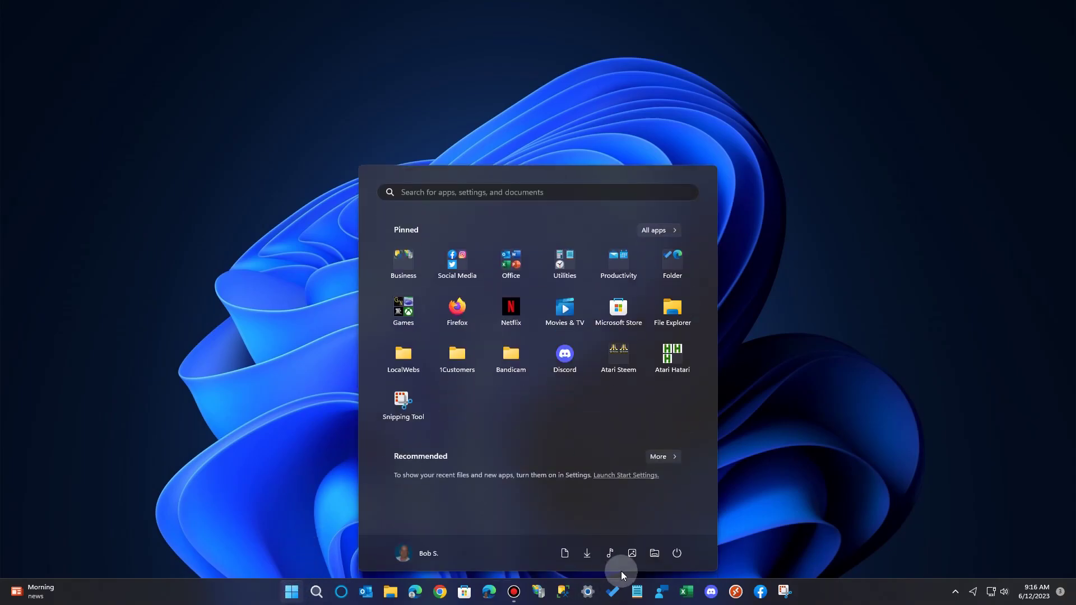
# Search the Start menu for 'settings' to open the Settings app
pyautogui.click(677, 553)
pyautogui.click(444, 196)
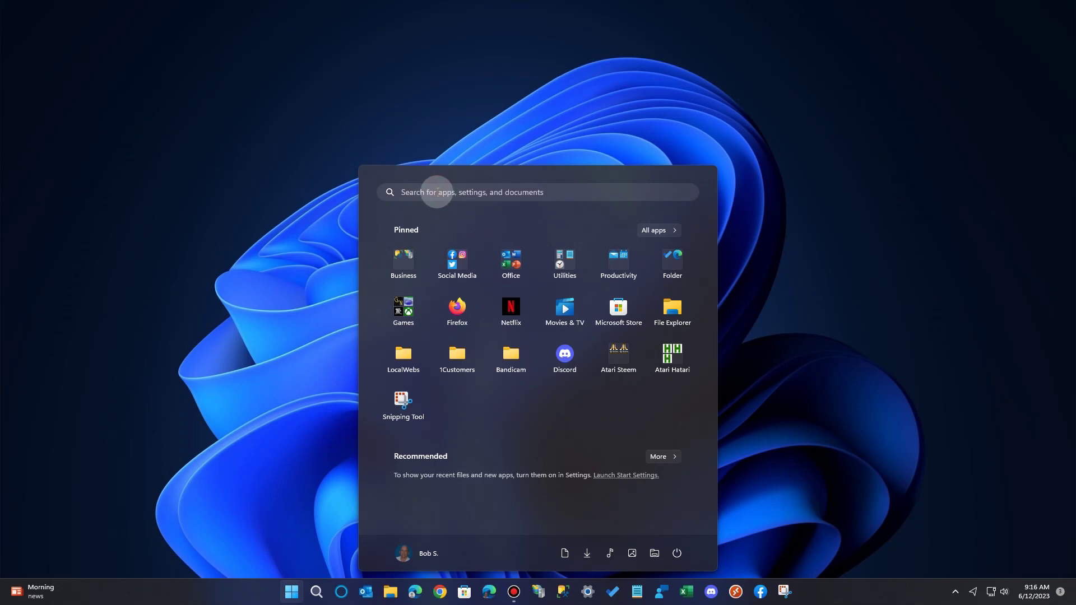
pyautogui.click(437, 192)
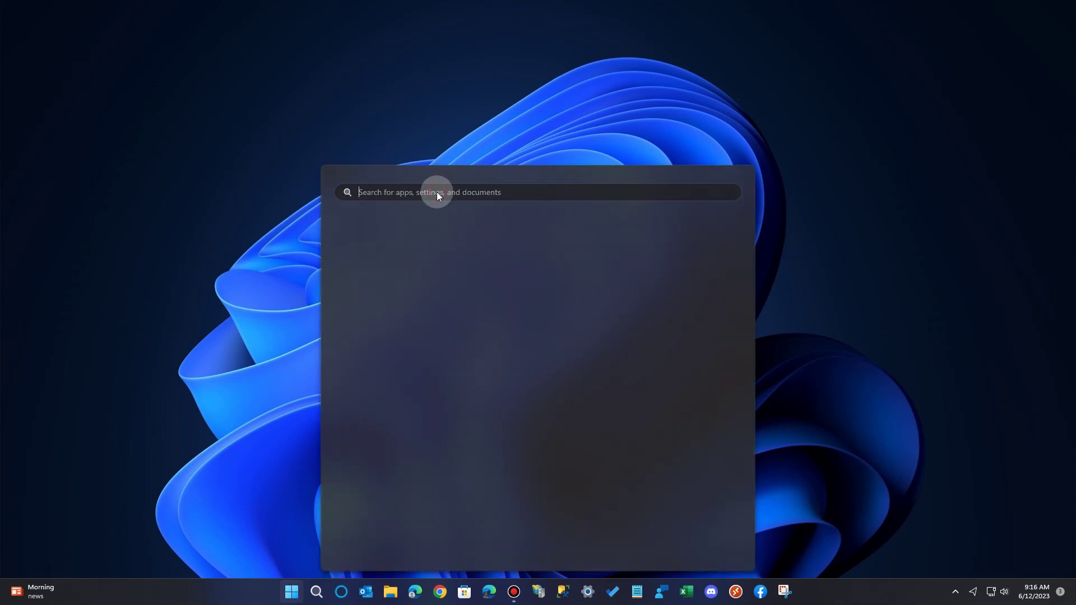
pyautogui.write('settings')
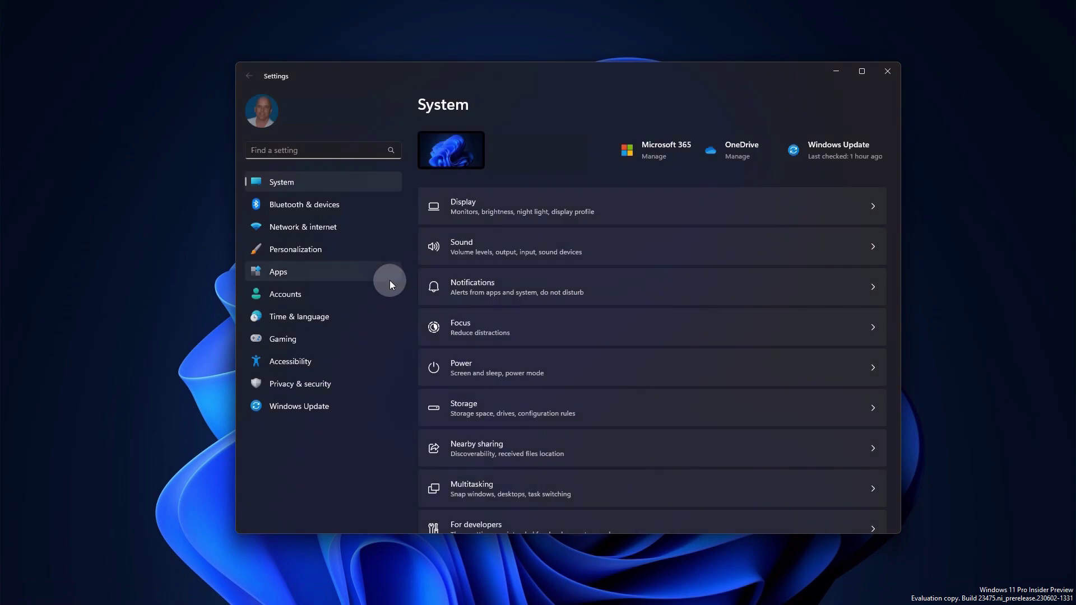
# Search Settings for 'print' and open the Print screen key option for Snipping Tool
pyautogui.click(301, 152)
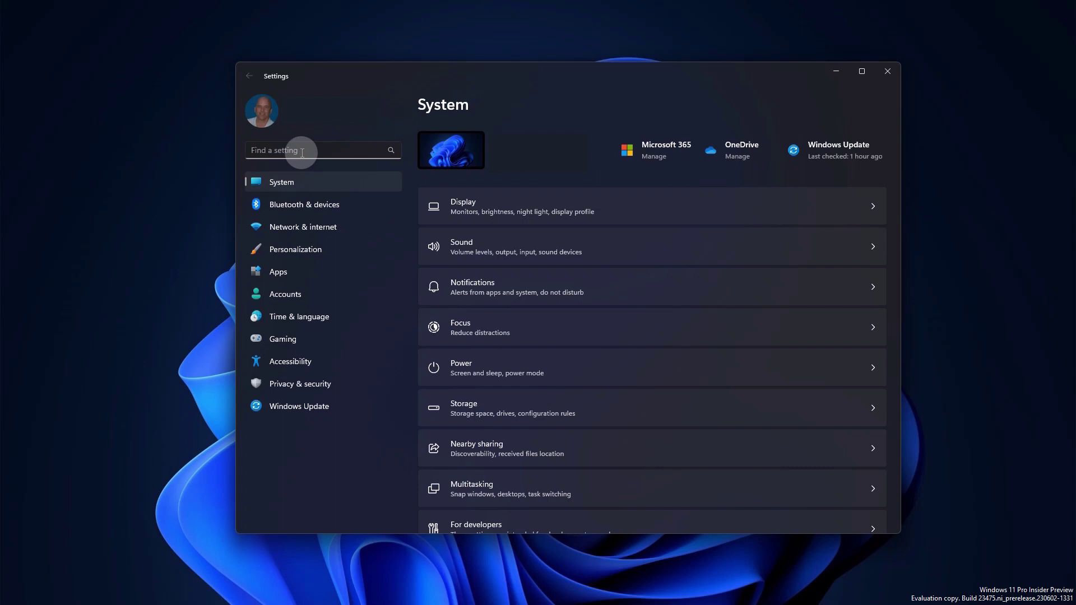
pyautogui.write('print')
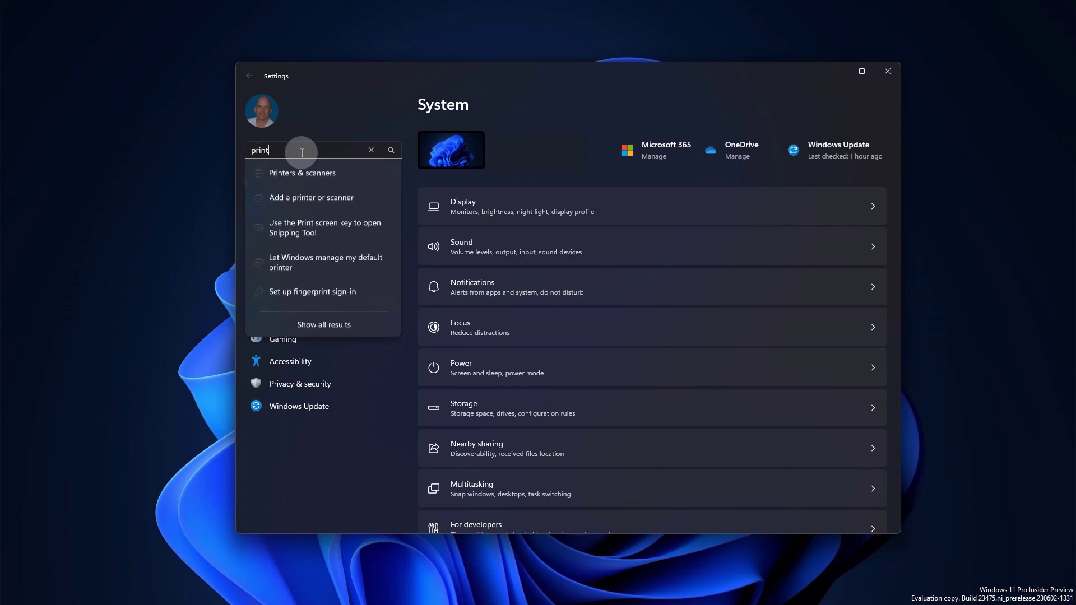
pyautogui.click(273, 221)
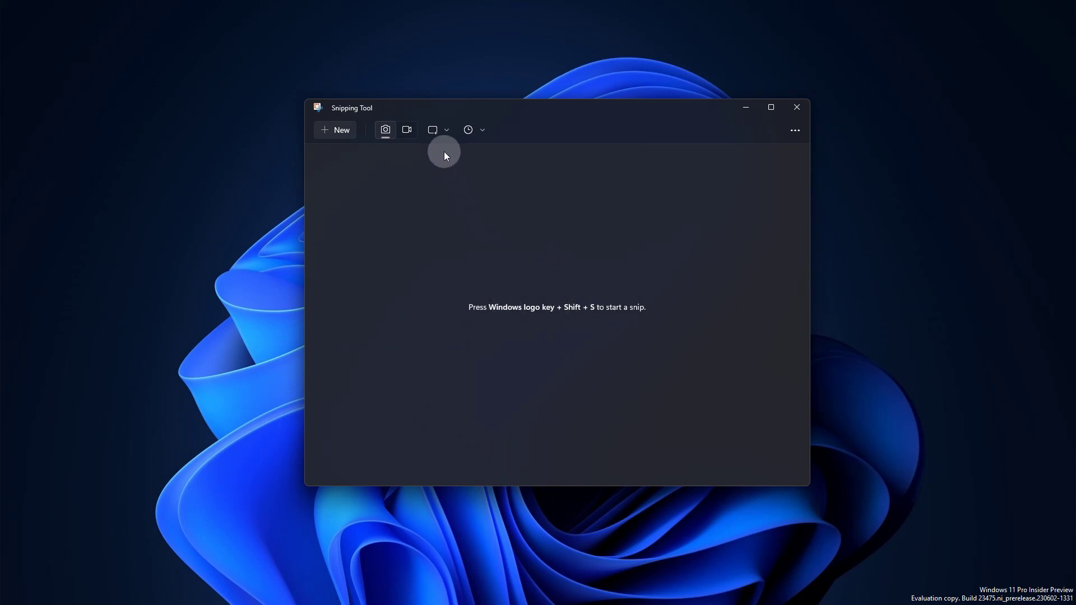
# Review the snipping modes and keep the snip delay at No delay using Alt+D
pyautogui.click(444, 131)
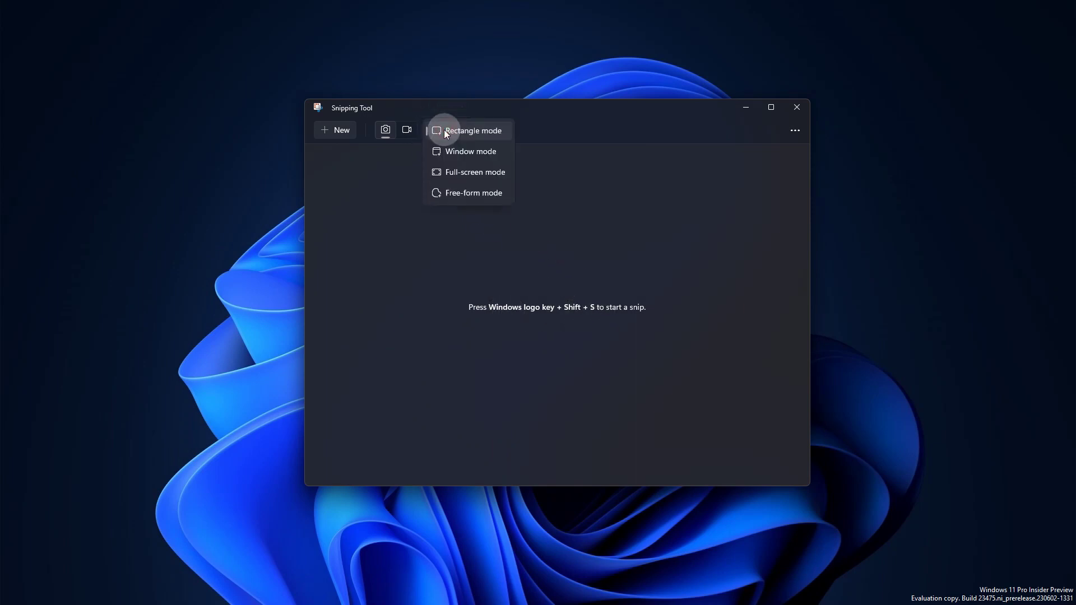
pyautogui.click(635, 127)
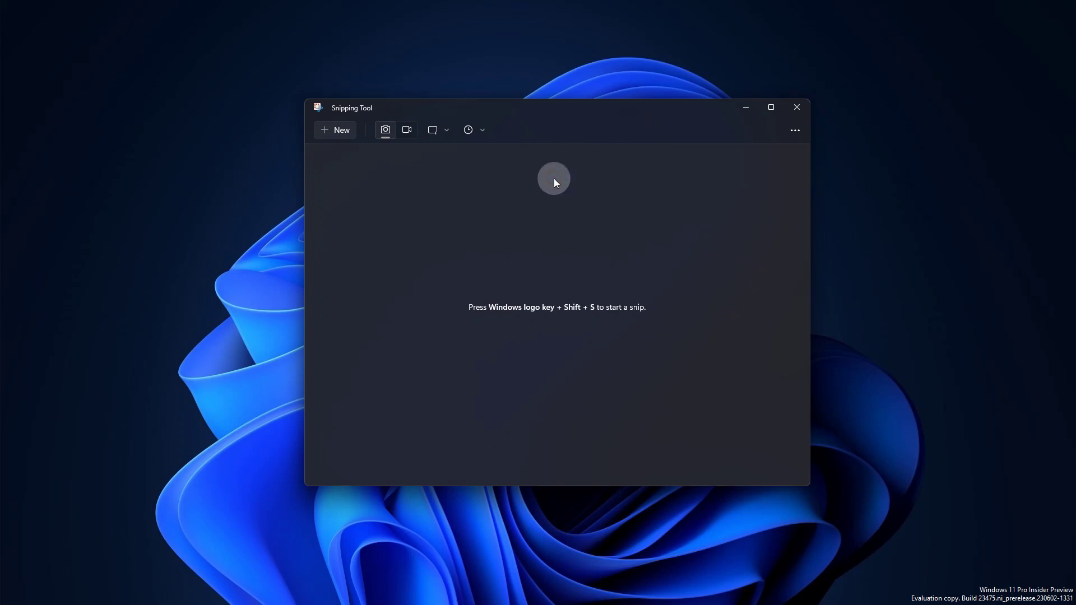
pyautogui.press('alt')
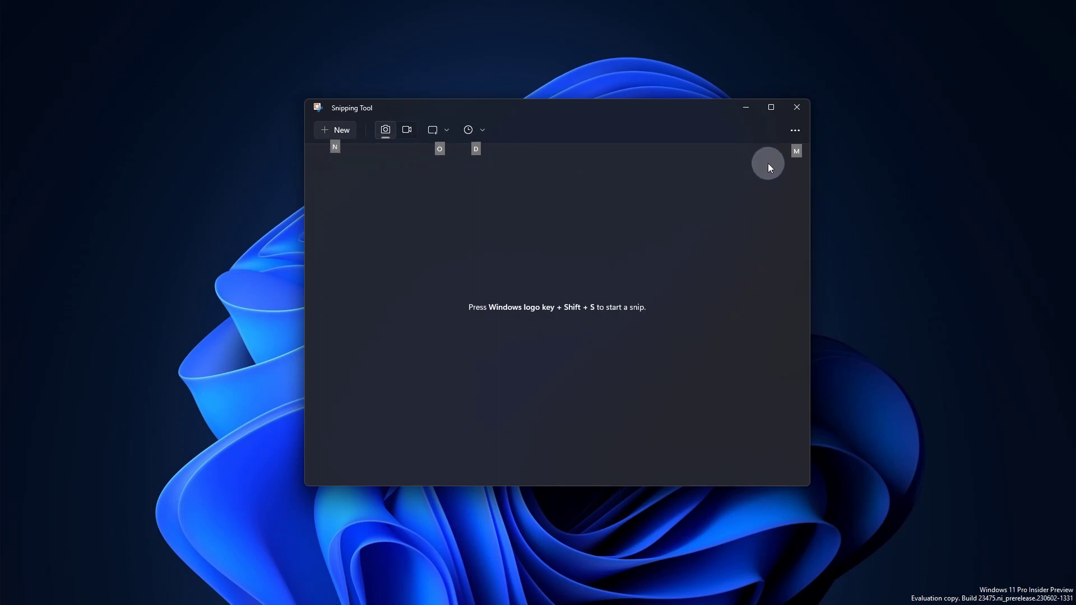
pyautogui.press('alt')
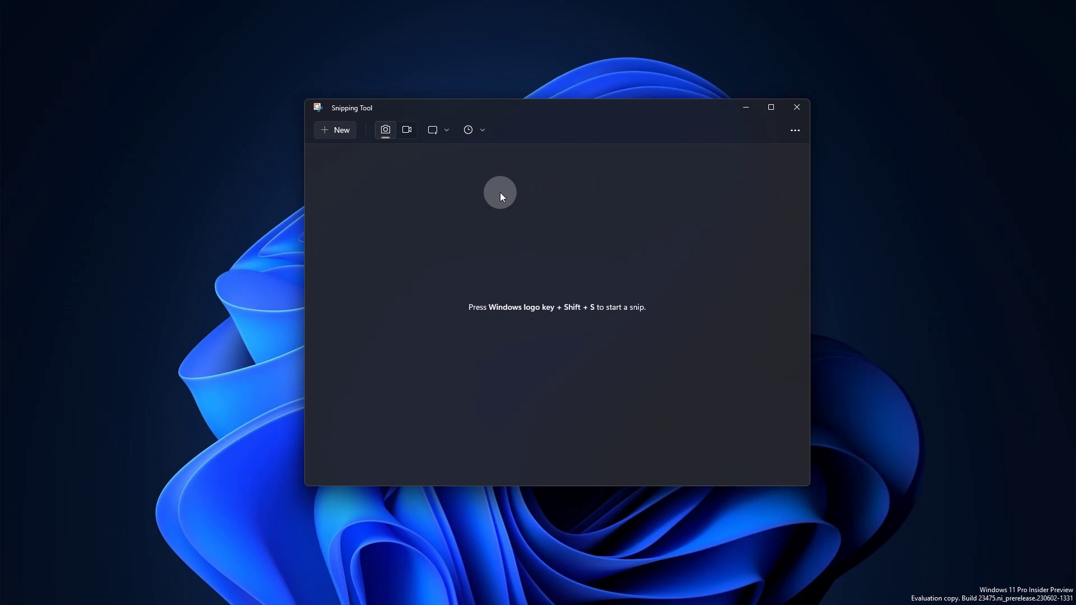
pyautogui.hotkey('alt', 'd')
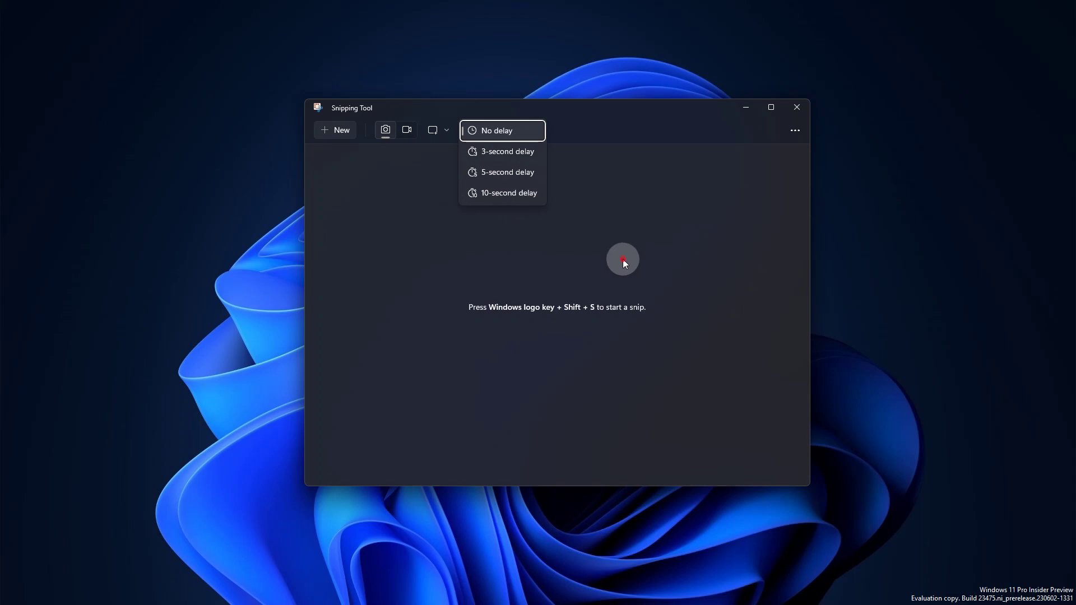
pyautogui.press('Return')
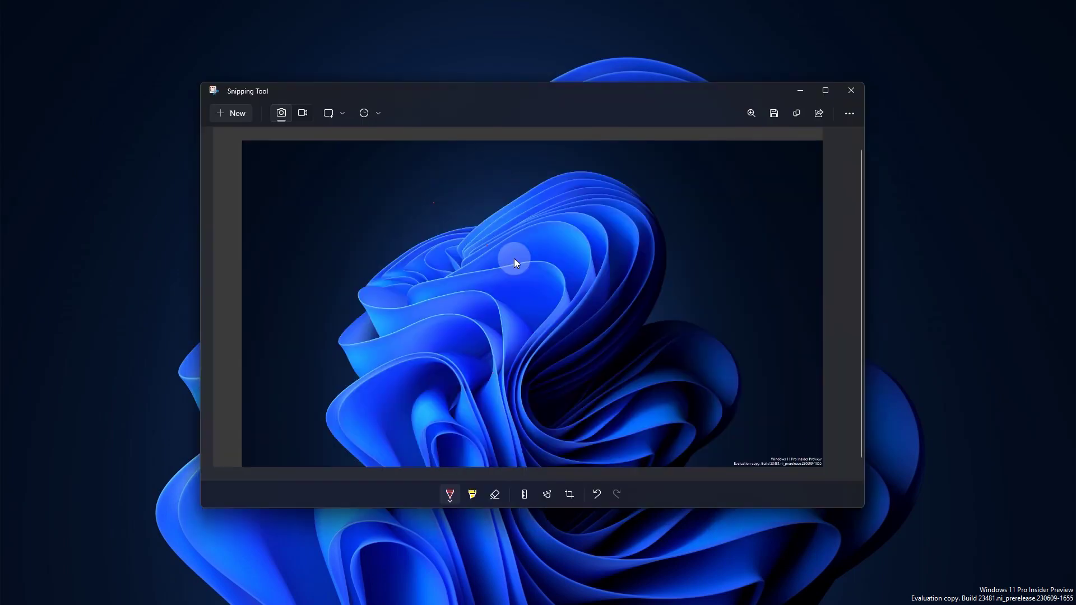
pyautogui.press('alt')
pyautogui.click(303, 113)
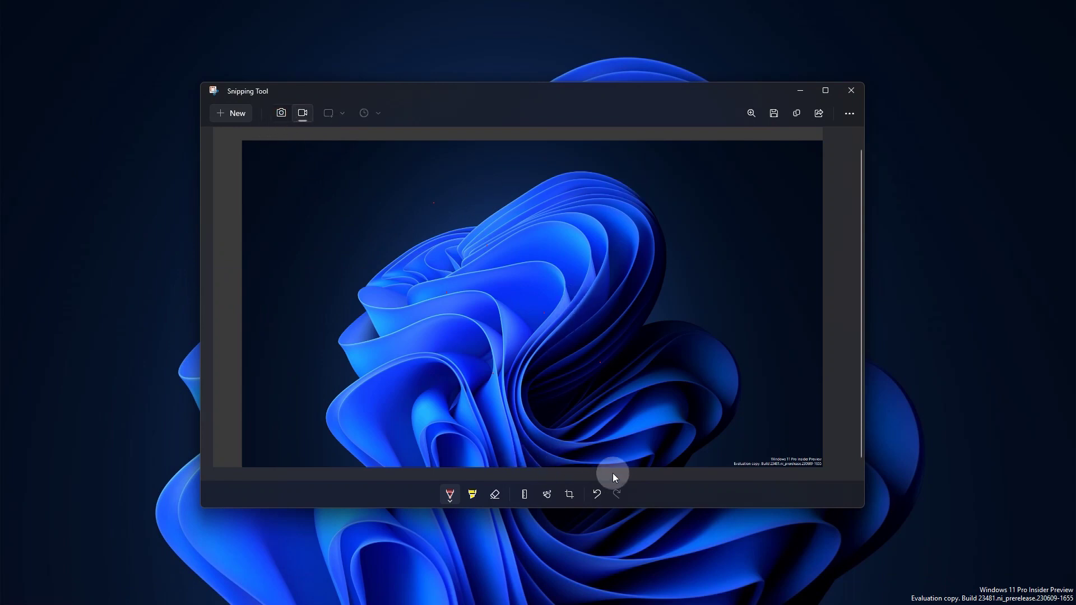
pyautogui.click(569, 496)
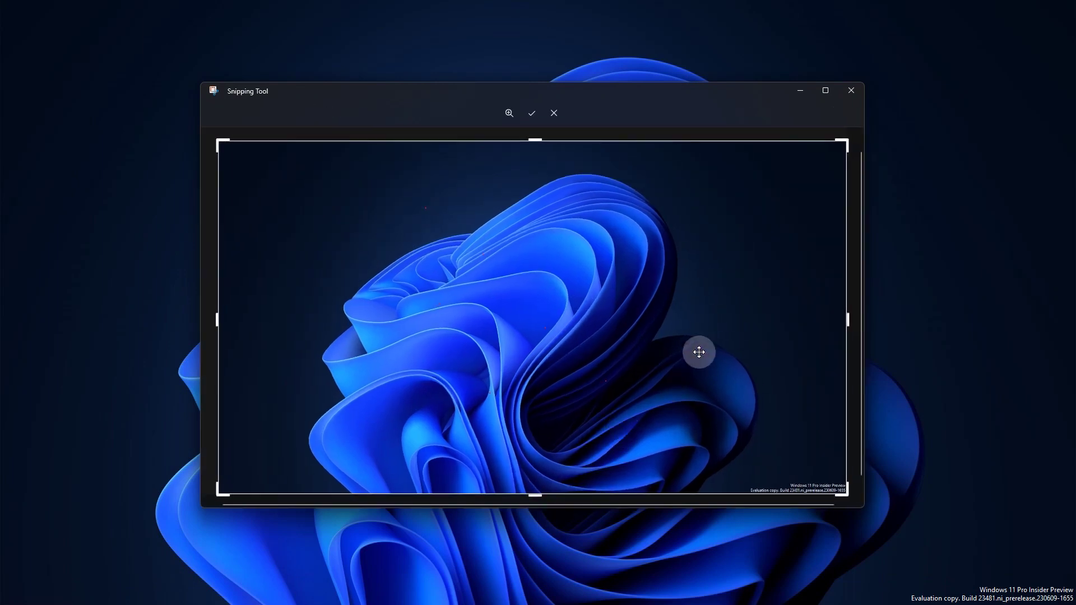
pyautogui.moveTo(848, 141); pyautogui.dragTo(617, 288)
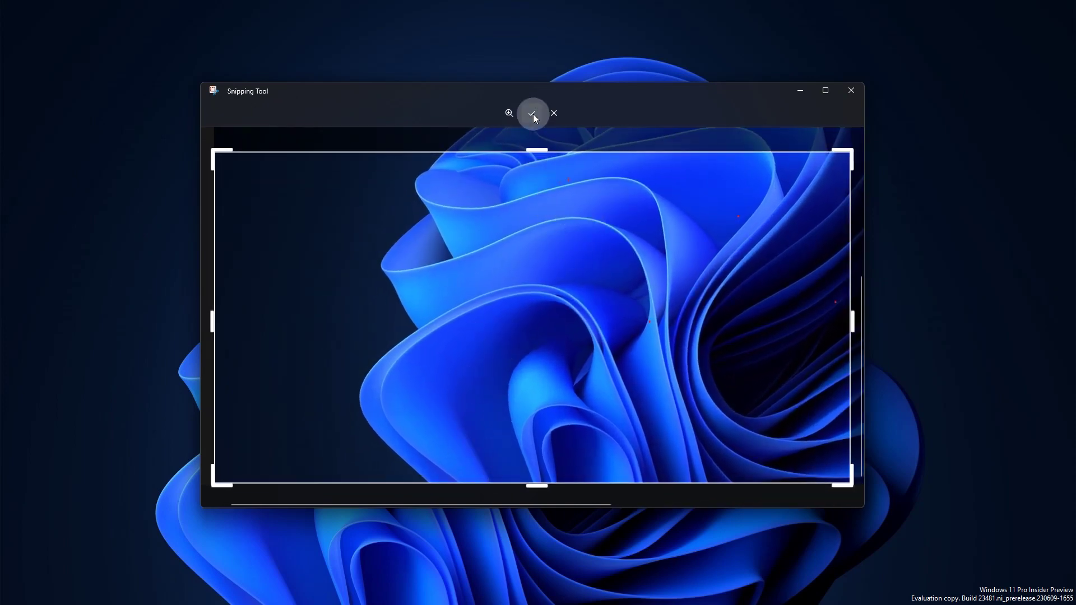
pyautogui.click(555, 113)
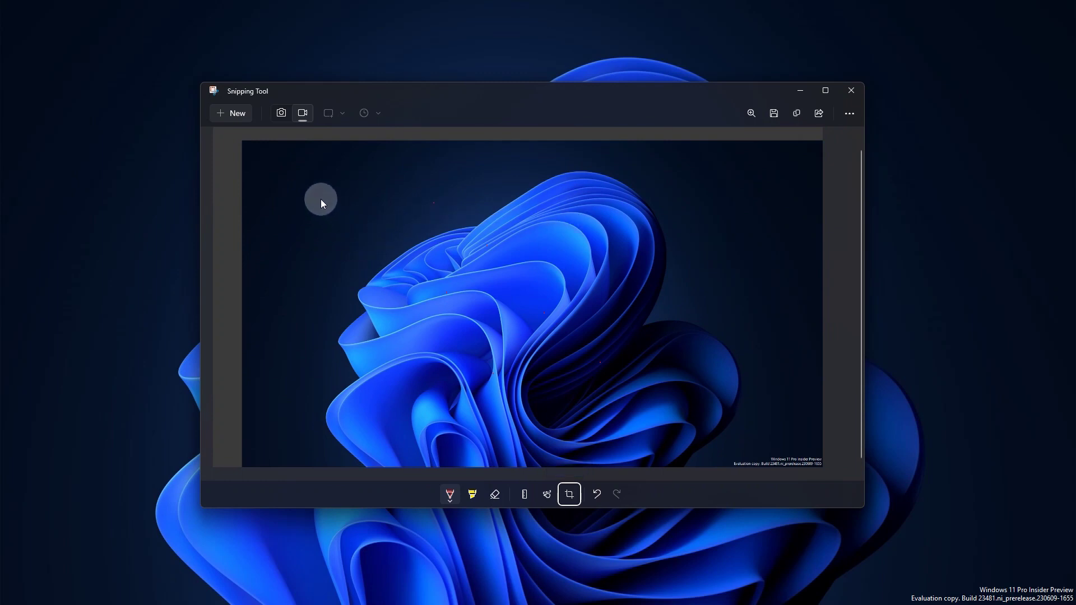
pyautogui.click(303, 114)
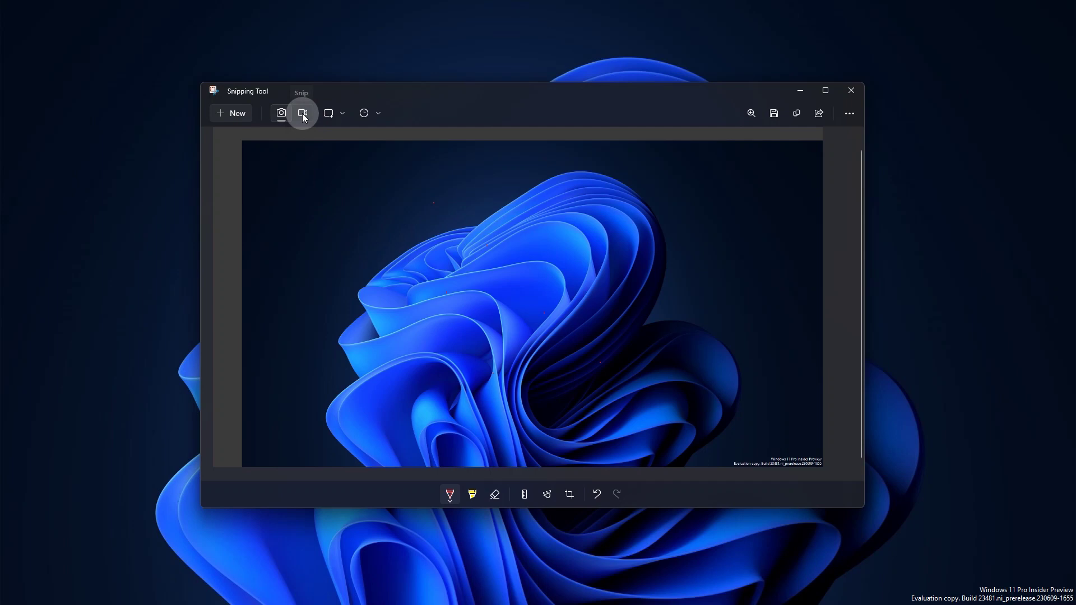
# Switch Snipping Tool to video recording mode
pyautogui.click(301, 113)
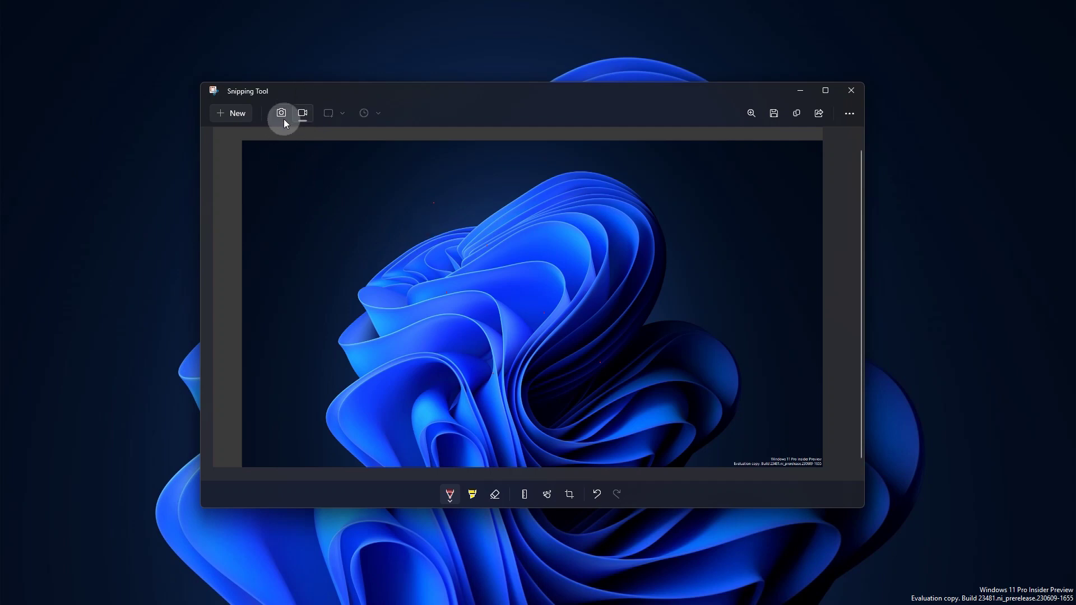
pyautogui.click(282, 113)
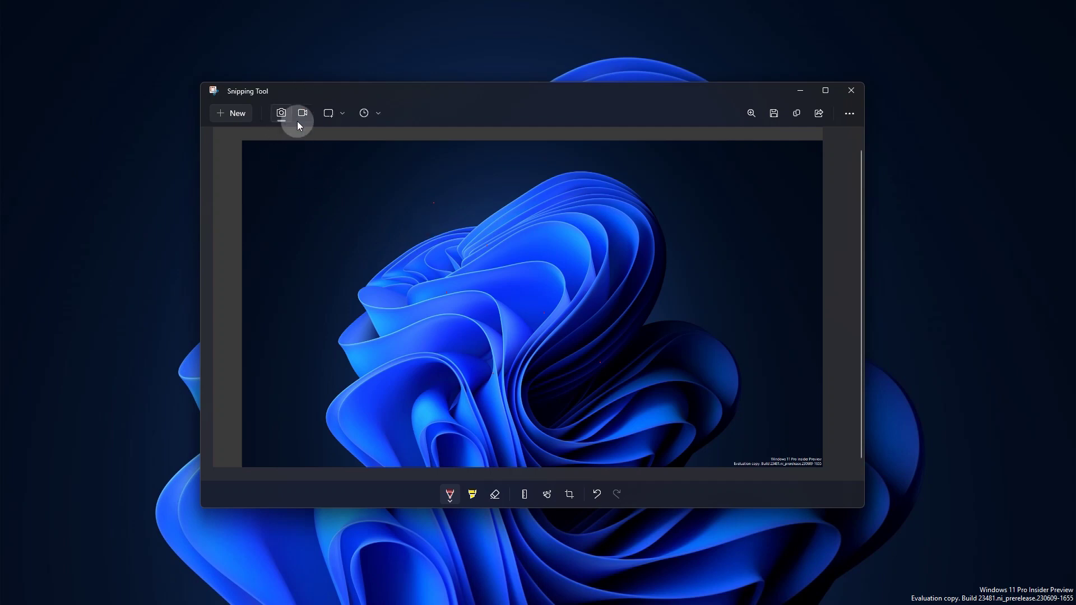
pyautogui.click(303, 113)
# Outline a recording region over the right part of the desktop, start recording, and launch Notepad
pyautogui.click(234, 112)
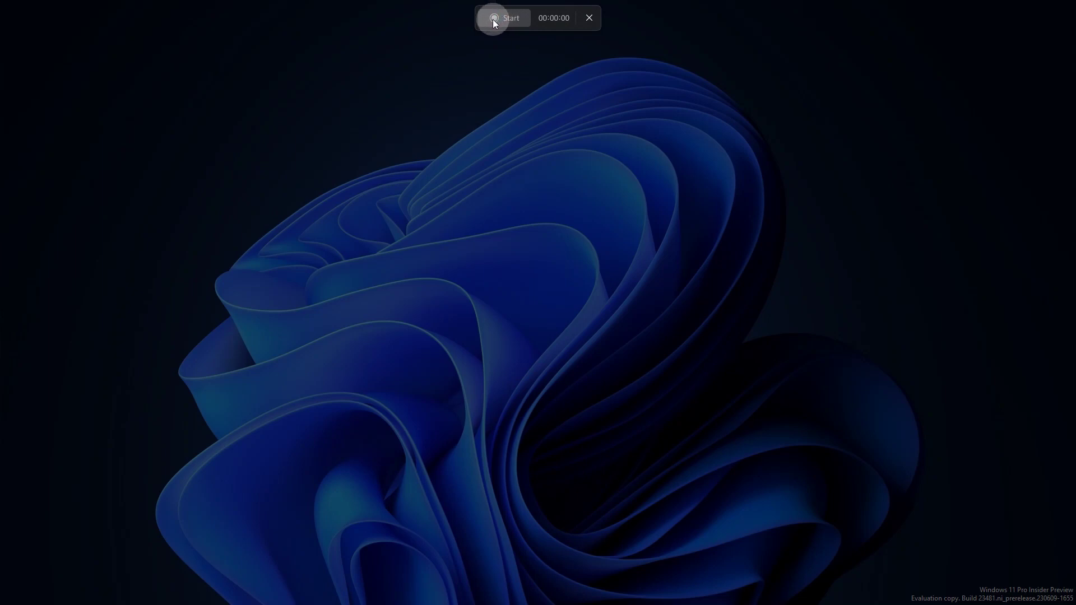
pyautogui.moveTo(449, 90); pyautogui.dragTo(669, 219)
pyautogui.moveTo(690, 257); pyautogui.dragTo(1029, 544)
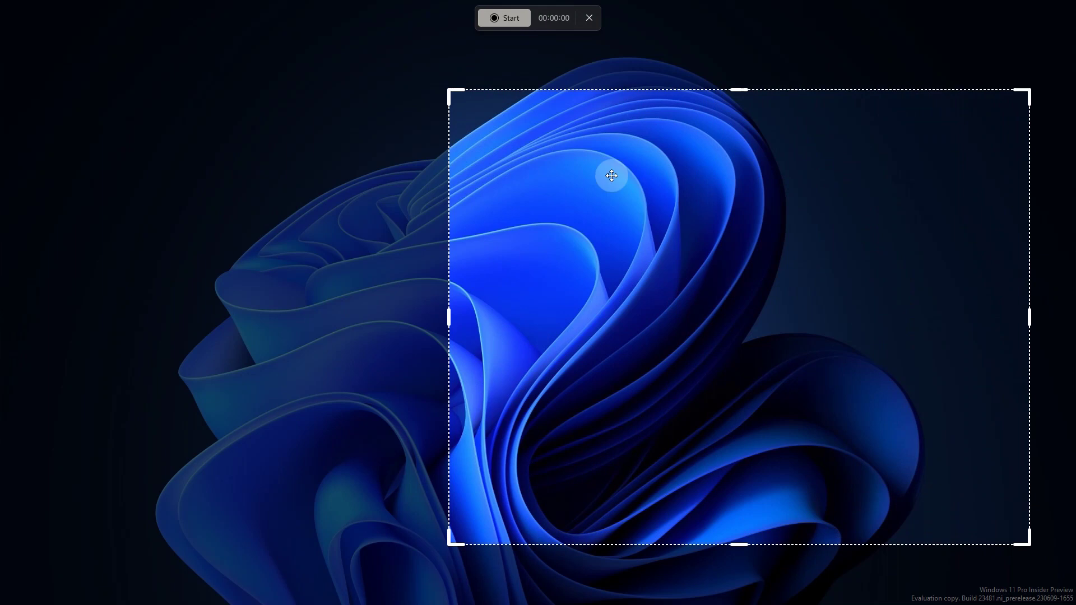
pyautogui.click(504, 17)
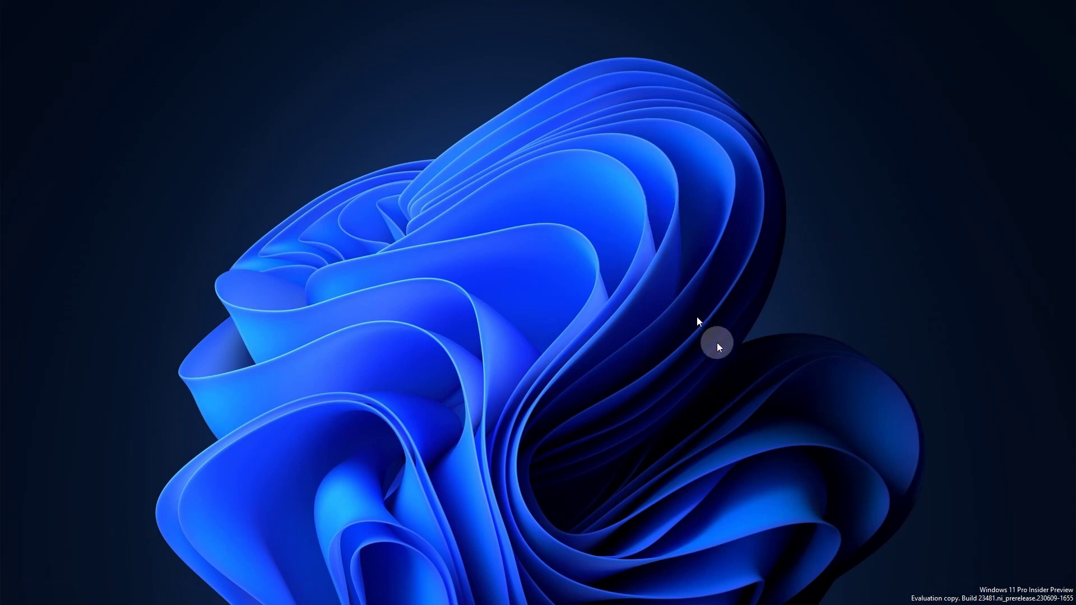
pyautogui.click(624, 591)
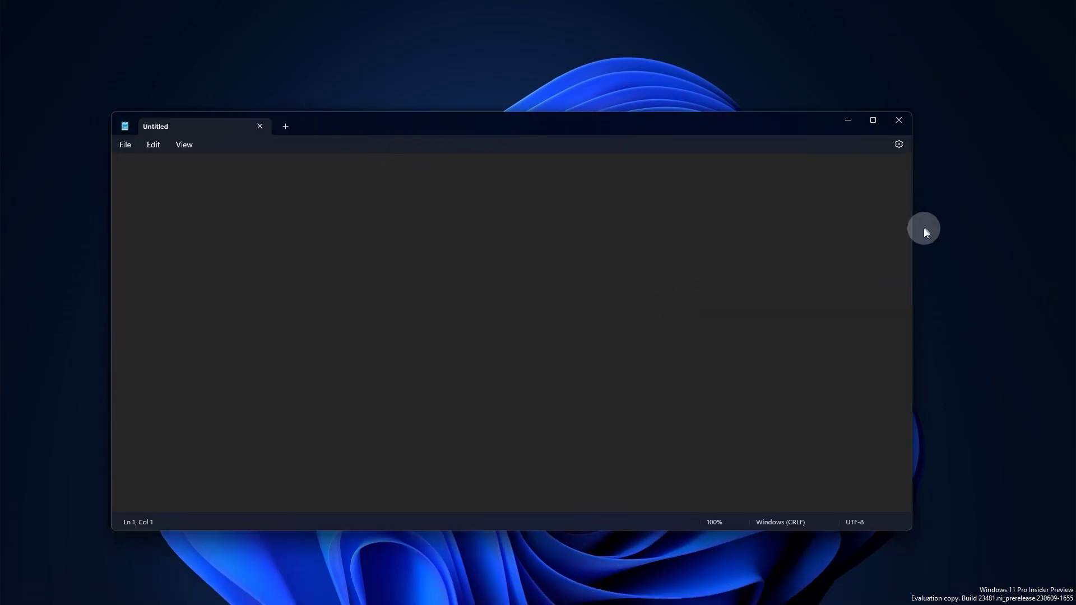
# Narrow Notepad, move it right, type 'fdfdsfsdfs', and stop the recording
pyautogui.moveTo(908, 233); pyautogui.dragTo(398, 217)
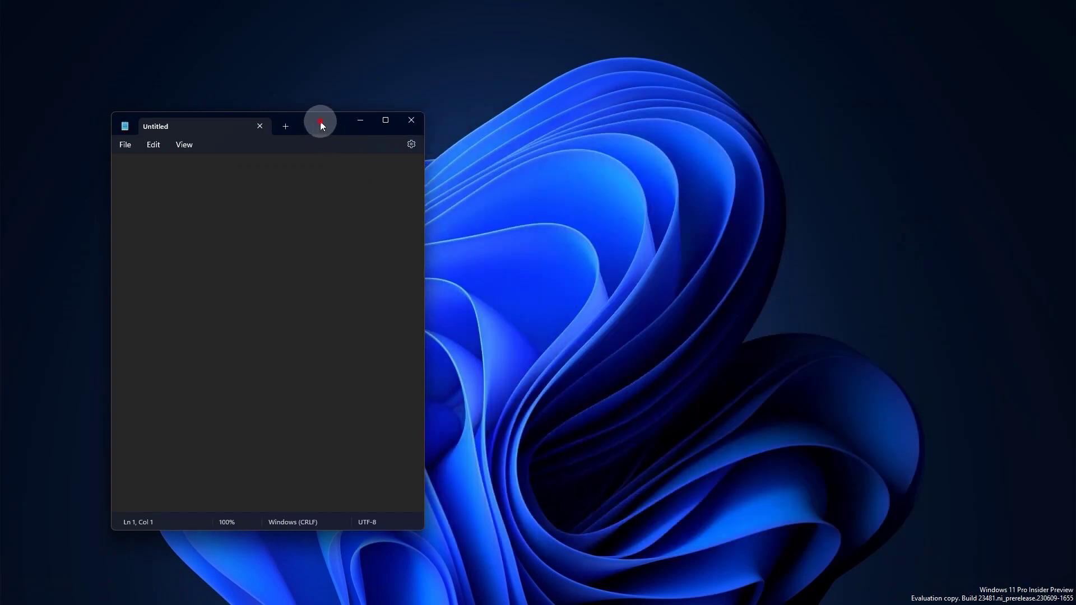
pyautogui.moveTo(321, 121); pyautogui.dragTo(761, 116)
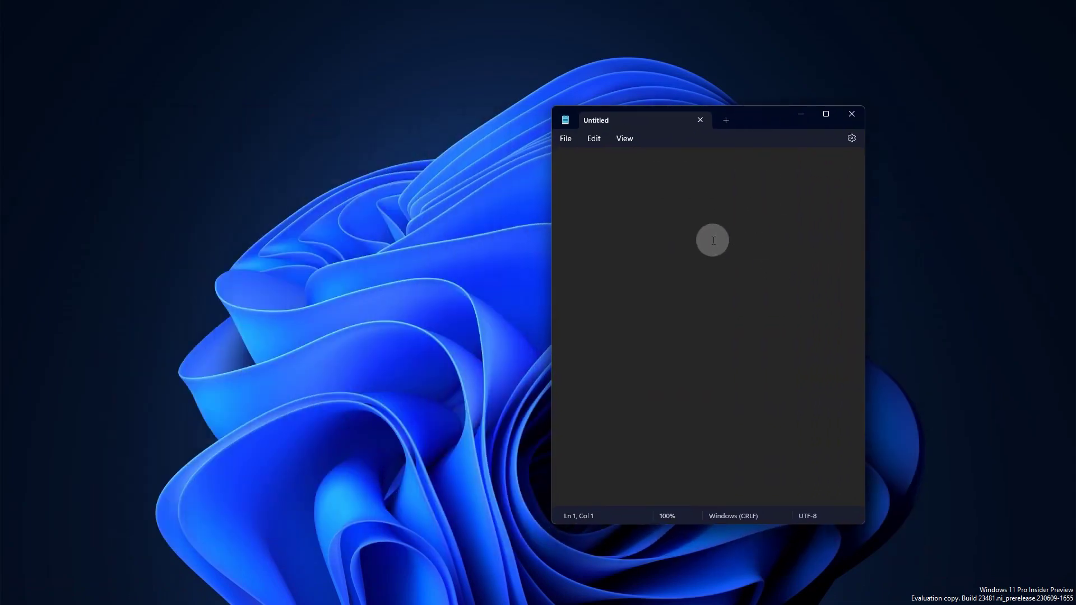
pyautogui.write('fdfdsfsdfs')
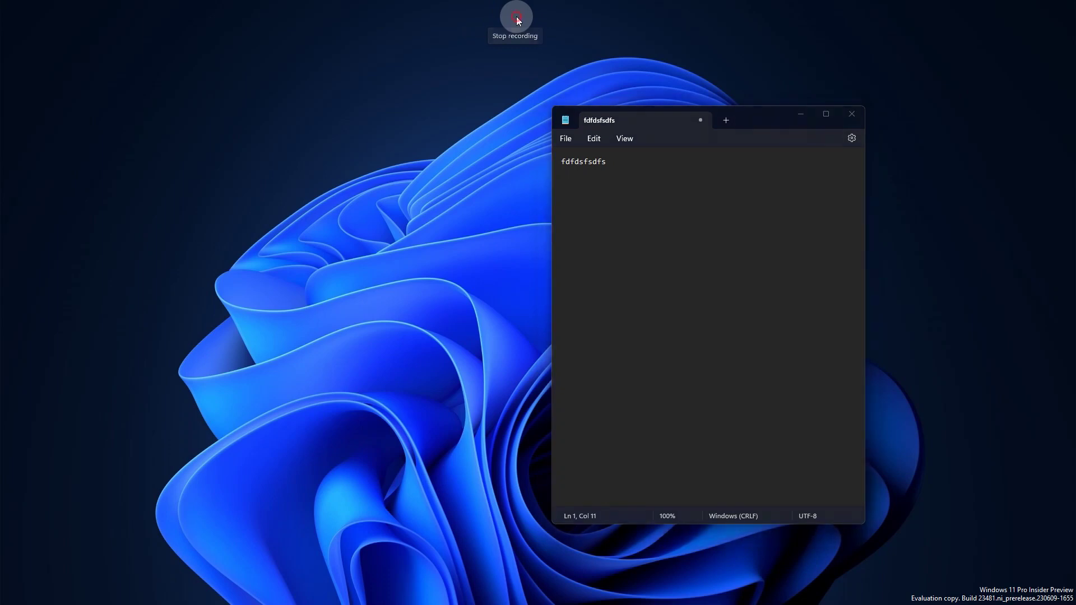
pyautogui.click(516, 17)
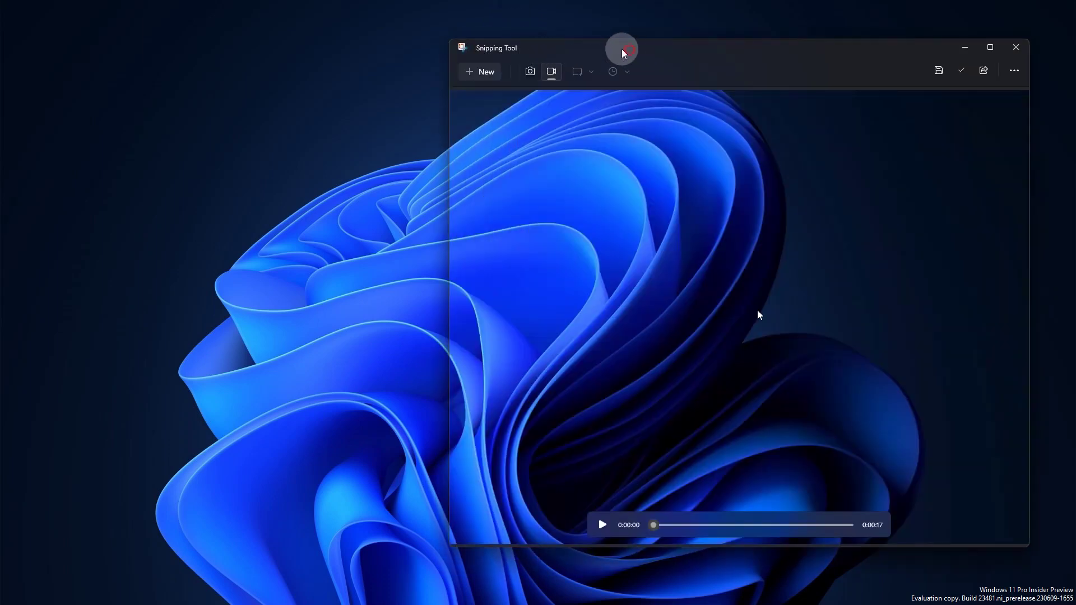
# Close Notepad without saving and play back the 17-second recording
pyautogui.moveTo(621, 48); pyautogui.dragTo(358, 73)
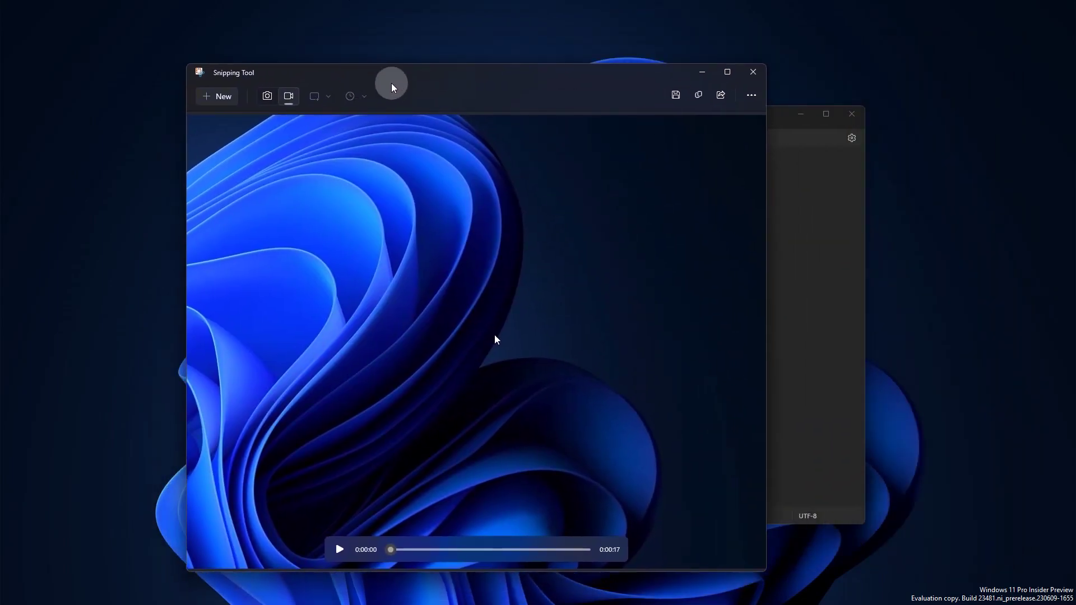
pyautogui.click(851, 115)
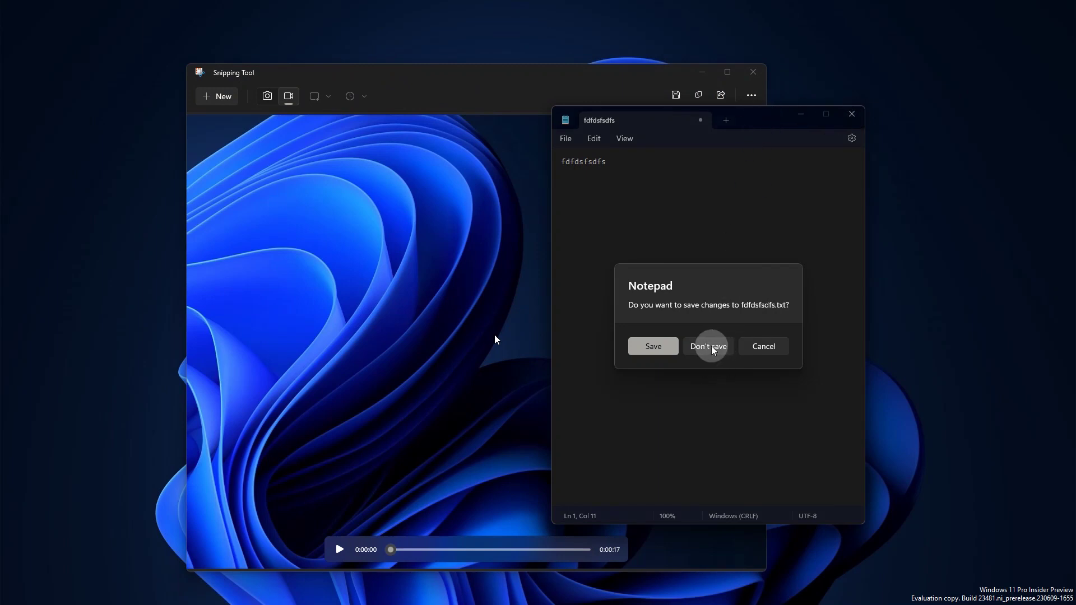
pyautogui.click(710, 347)
pyautogui.moveTo(501, 72); pyautogui.dragTo(551, 62)
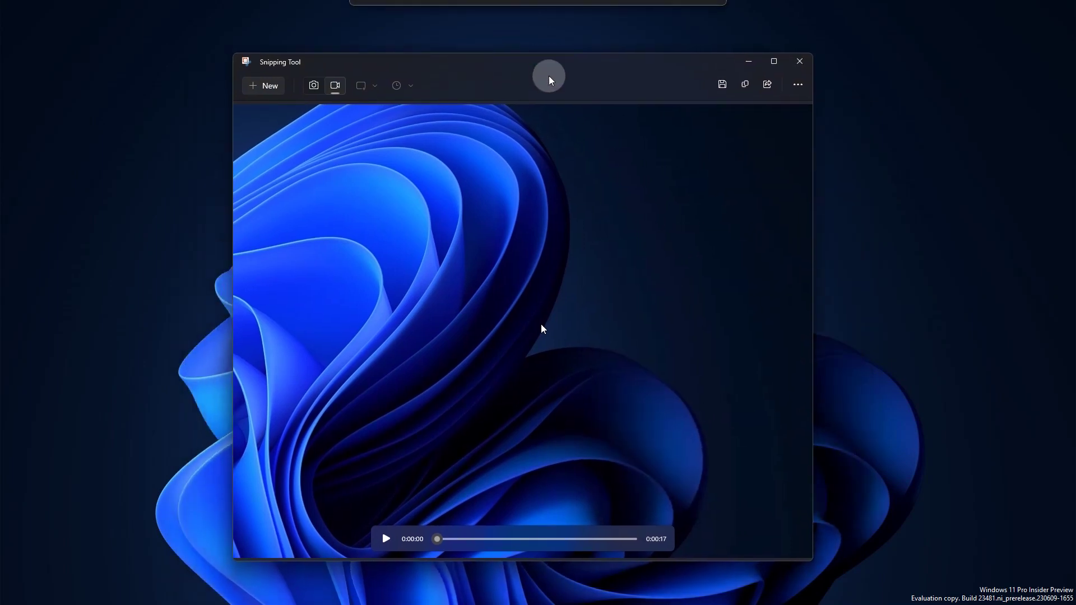
pyautogui.click(386, 540)
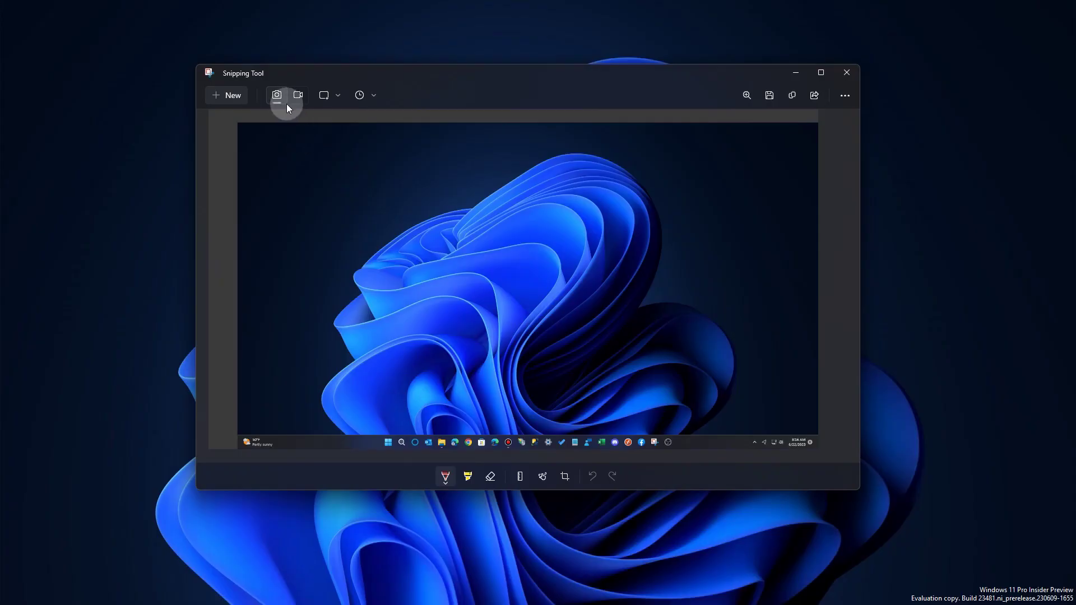
# Toggle back to screenshot capture, keep Rectangle snip mode, and display the No delay to 10-second delay choices
pyautogui.click(296, 97)
pyautogui.click(275, 98)
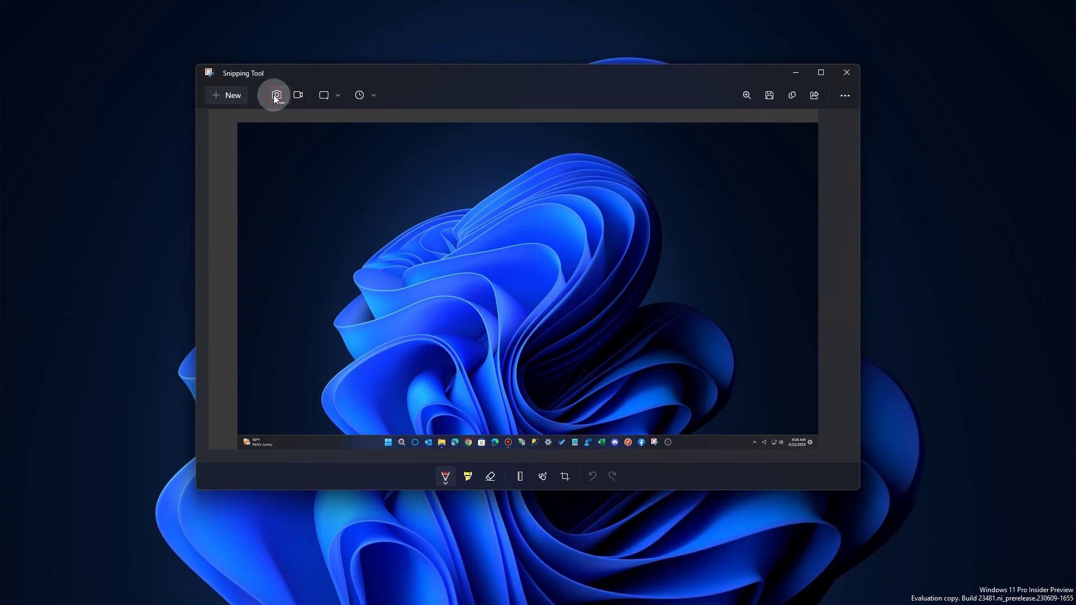
pyautogui.click(339, 96)
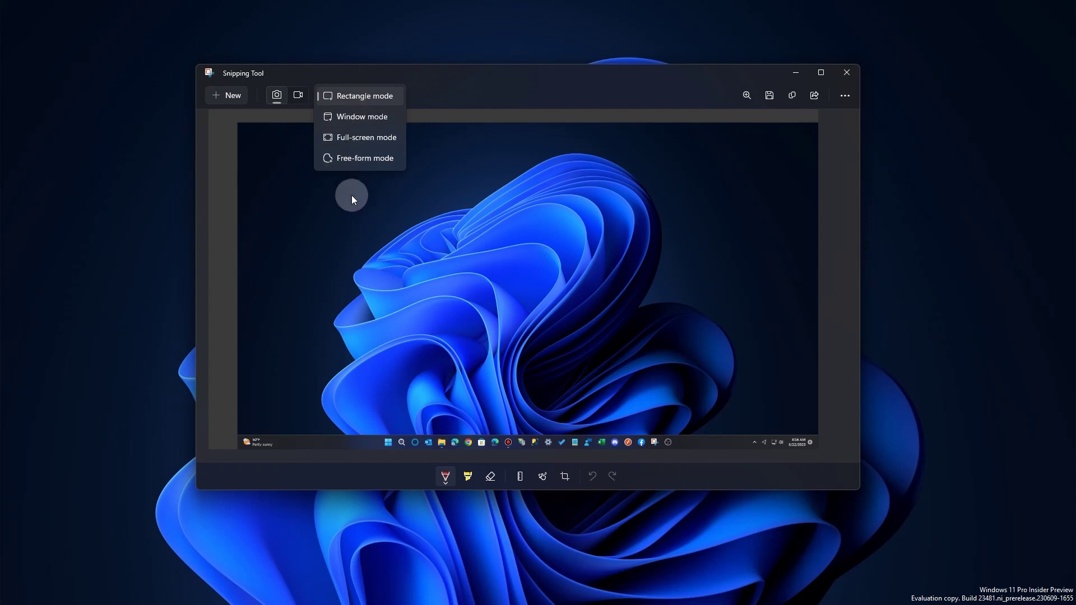
pyautogui.click(352, 93)
pyautogui.click(373, 95)
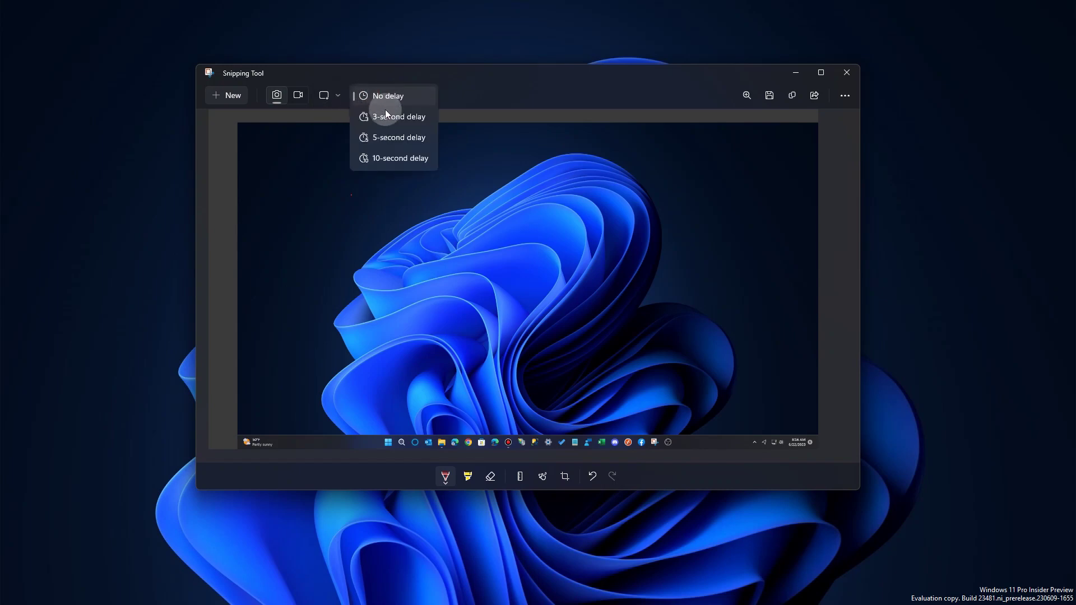